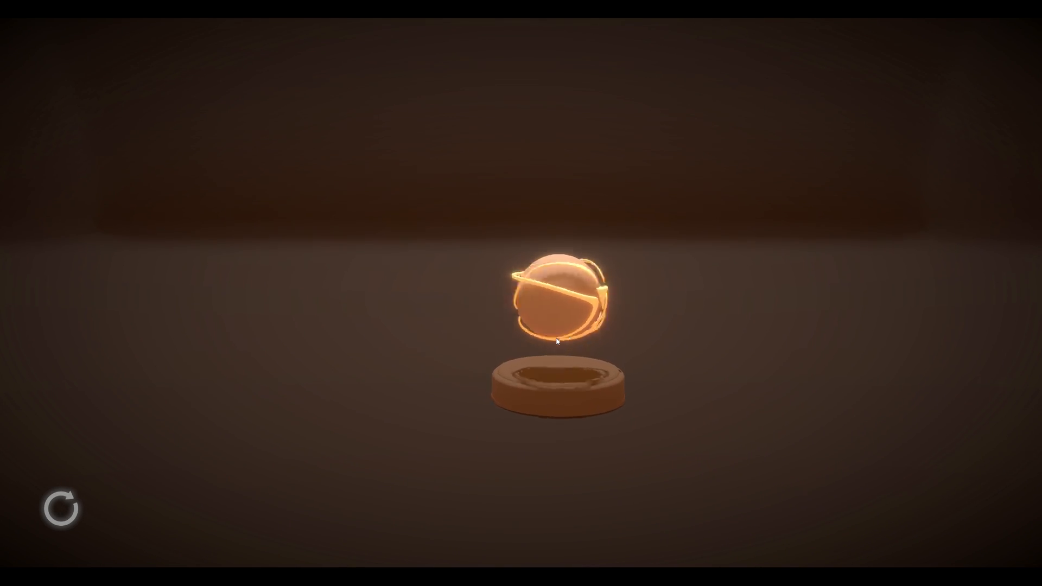
# Step: Trigger the orb in Play mode so it lifts off the pedestal and shatters into glowing shards
pyautogui.click(558, 341)
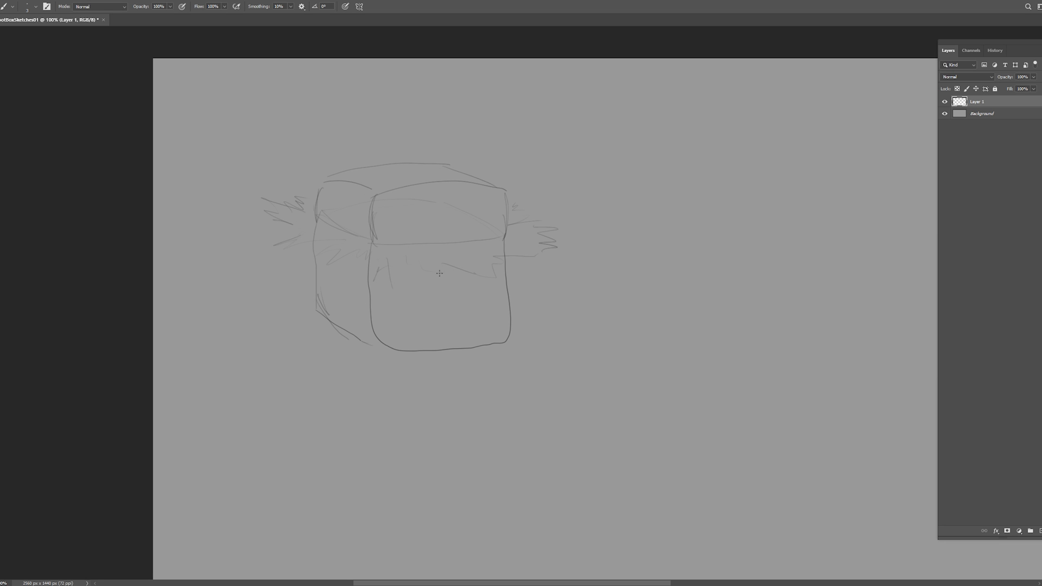
# Step: Brush concept strokes, cracks and hatching onto the banded horned orb sketch
pyautogui.moveTo(366, 168); pyautogui.dragTo(344, 174)
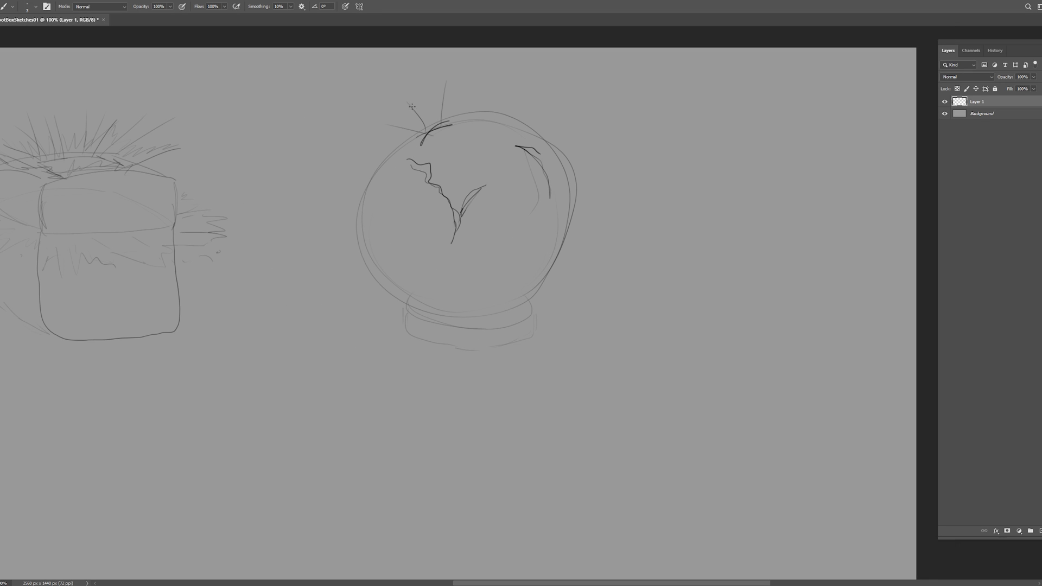
pyautogui.moveTo(543, 250); pyautogui.dragTo(366, 250)
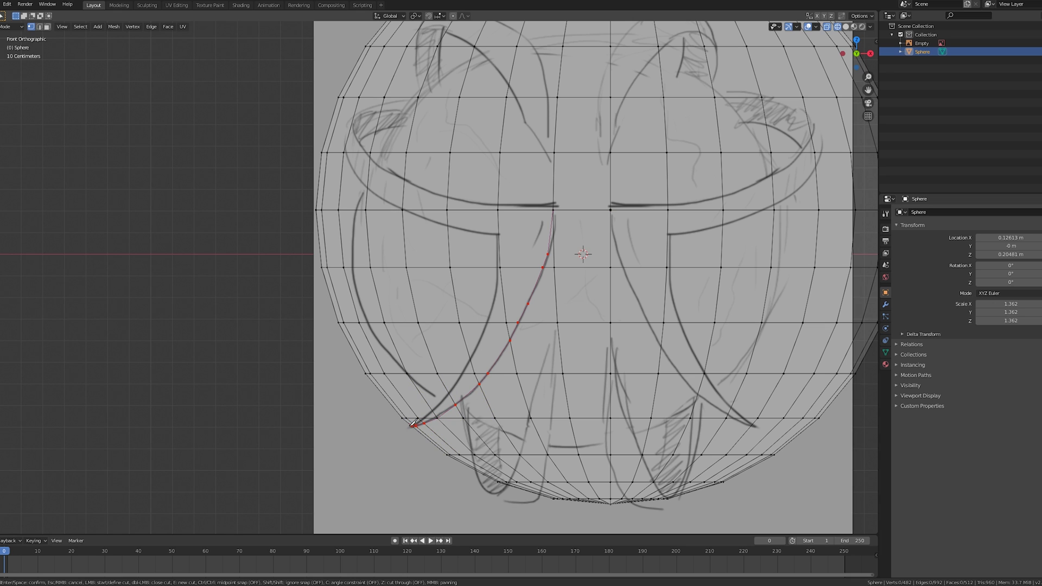
# Step: Knife-cut points along the left horn stroke of the reference image into the sphere mesh
pyautogui.click(495, 304)
pyautogui.scroll(4, 501, 285)
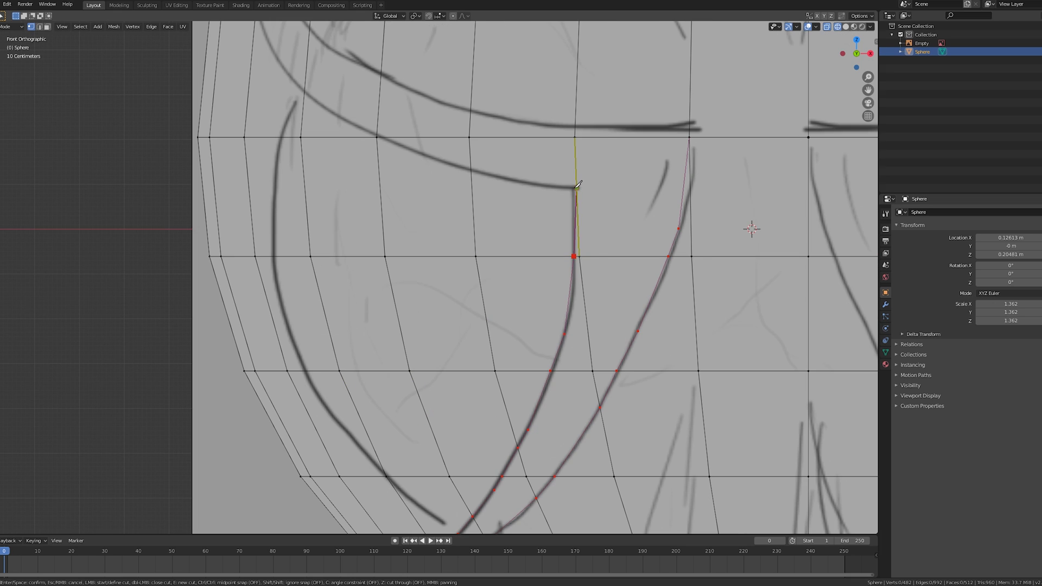
pyautogui.click(577, 186)
pyautogui.scroll(-2, 577, 186)
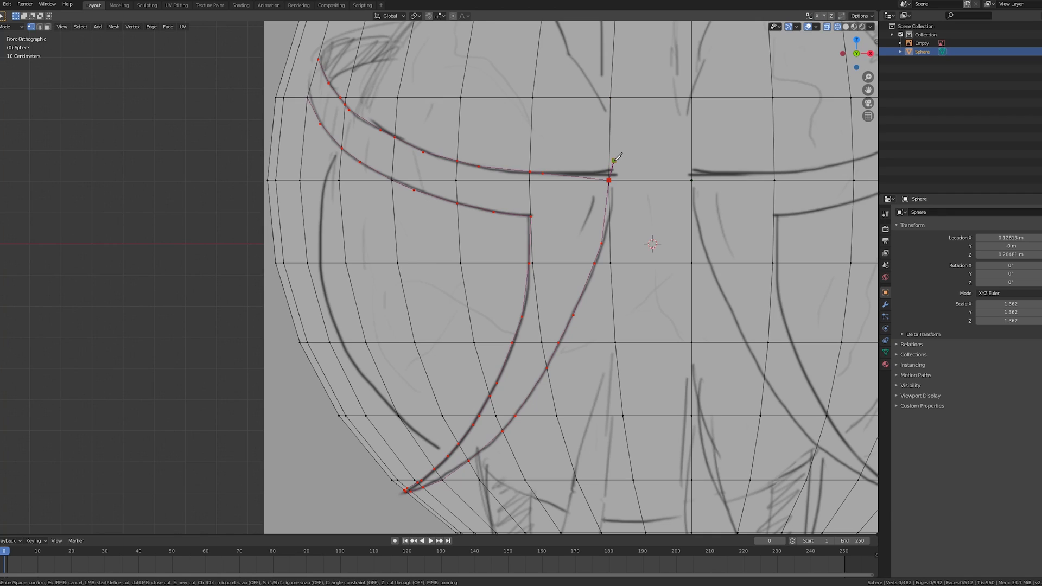
# Step: Confirm the horn outline cut and select the horn strip faces it encloses
pyautogui.press('Return')
pyautogui.keyDown('shift'); pyautogui.click(430, 204); pyautogui.keyUp('shift')
pyautogui.keyDown('shift'); pyautogui.click(543, 225); pyautogui.keyUp('shift')
pyautogui.keyDown('shift'); pyautogui.click(521, 358); pyautogui.keyUp('shift')
pyautogui.keyDown('shift'); pyautogui.click(490, 398); pyautogui.keyUp('shift')
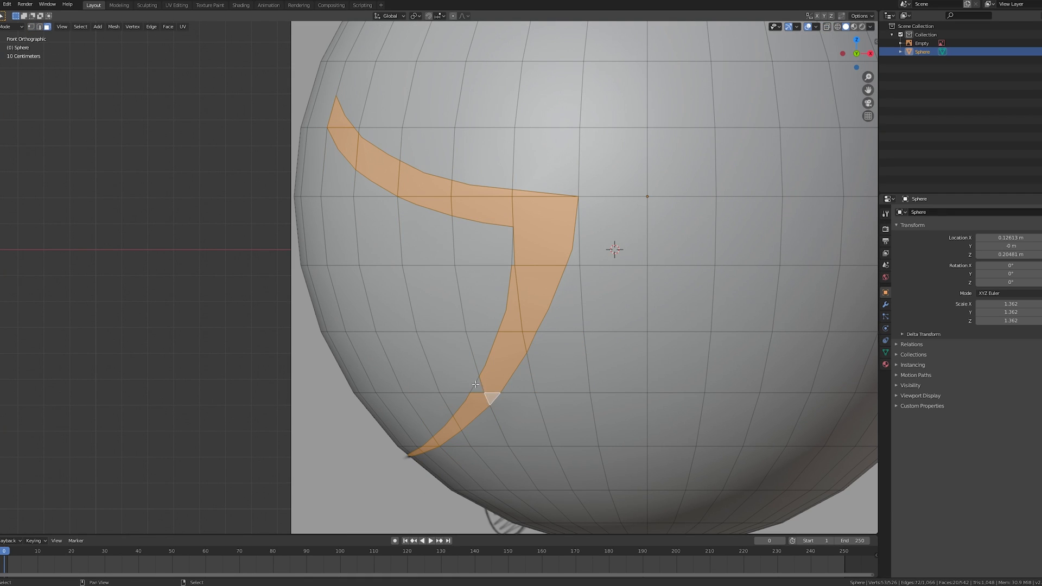
pyautogui.scroll(-3, 557, 222)
# Step: Separate the horn strip into its own object and delete the leftover sphere
pyautogui.moveTo(557, 223); pyautogui.dragTo(453, 188, button='middle')
pyautogui.press('p')
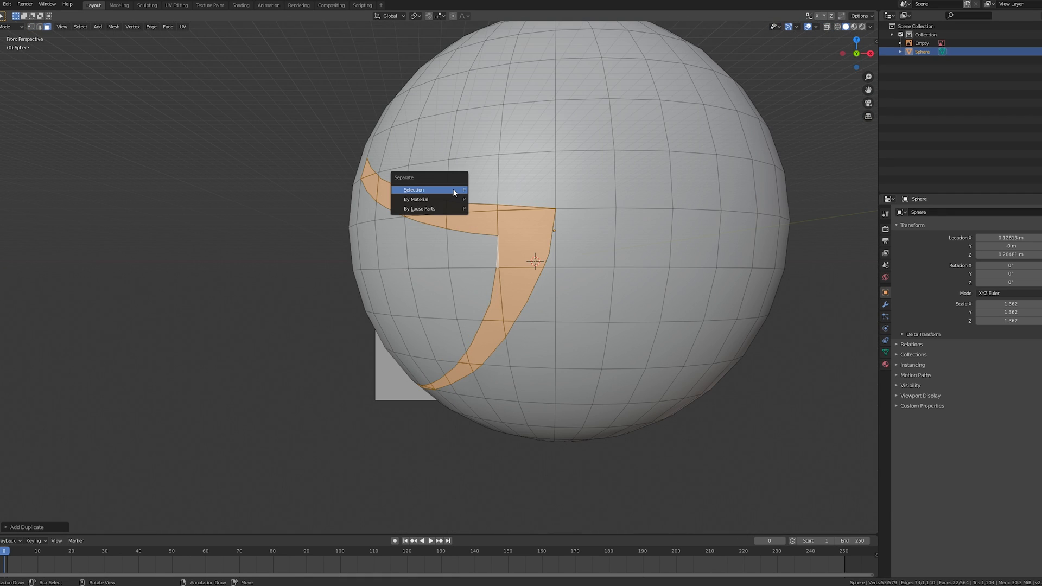
pyautogui.click(453, 188)
pyautogui.click(480, 240)
pyautogui.press('Tab')
pyautogui.press('Delete')
# Step: Give the horn strip Mirror and Solidify modifiers for symmetrical, thickened horns
pyautogui.moveTo(506, 210)
pyautogui.mouseDown(button='middle')
pyautogui.moveTo(477, 241)
pyautogui.moveTo(389, 261)
pyautogui.moveTo(403, 211)
pyautogui.moveTo(456, 245)
pyautogui.mouseUp(button='middle')
pyautogui.click(431, 358)
pyautogui.click(911, 212)
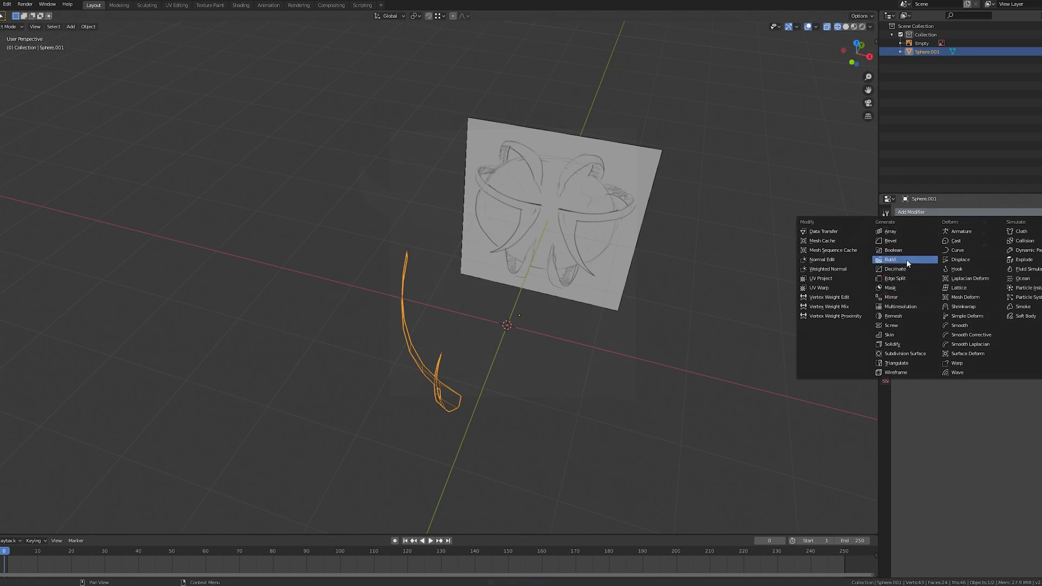
pyautogui.click(896, 297)
pyautogui.moveTo(675, 356)
pyautogui.mouseDown(button='middle')
pyautogui.moveTo(628, 298)
pyautogui.moveTo(665, 304)
pyautogui.moveTo(691, 380)
pyautogui.moveTo(727, 378)
pyautogui.mouseUp(button='middle')
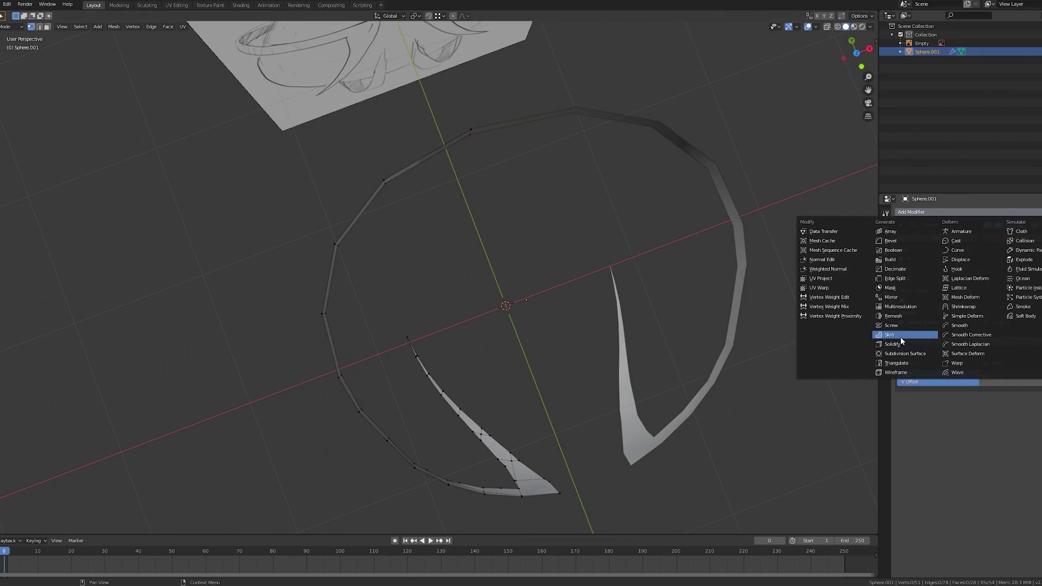
pyautogui.click(896, 344)
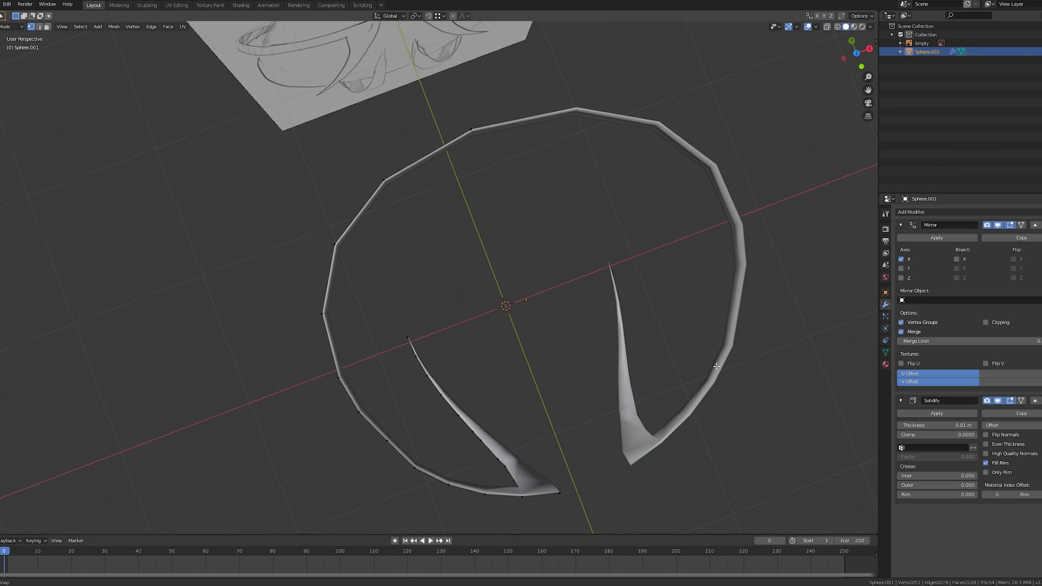
pyautogui.moveTo(733, 342)
pyautogui.mouseDown(button='middle')
pyautogui.moveTo(684, 300)
pyautogui.moveTo(600, 310)
pyautogui.moveTo(695, 272)
pyautogui.mouseUp(button='middle')
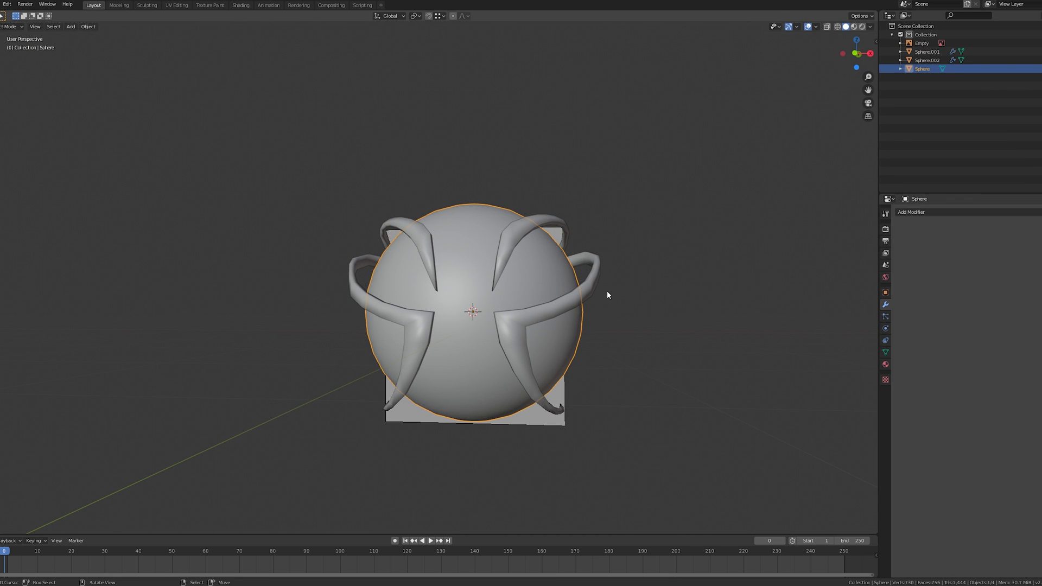
pyautogui.scroll(3, 606, 291)
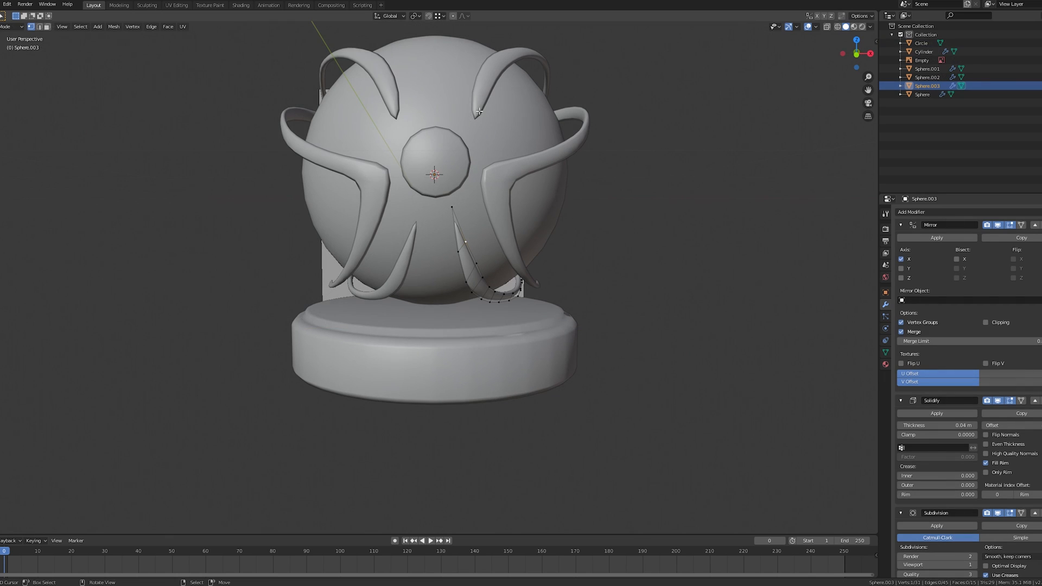
# Step: Move the upper horn's tip vertices along X then Z to refine the horn tip shape
pyautogui.click(398, 112)
pyautogui.scroll(2, 413, 302)
pyautogui.press('Tab')
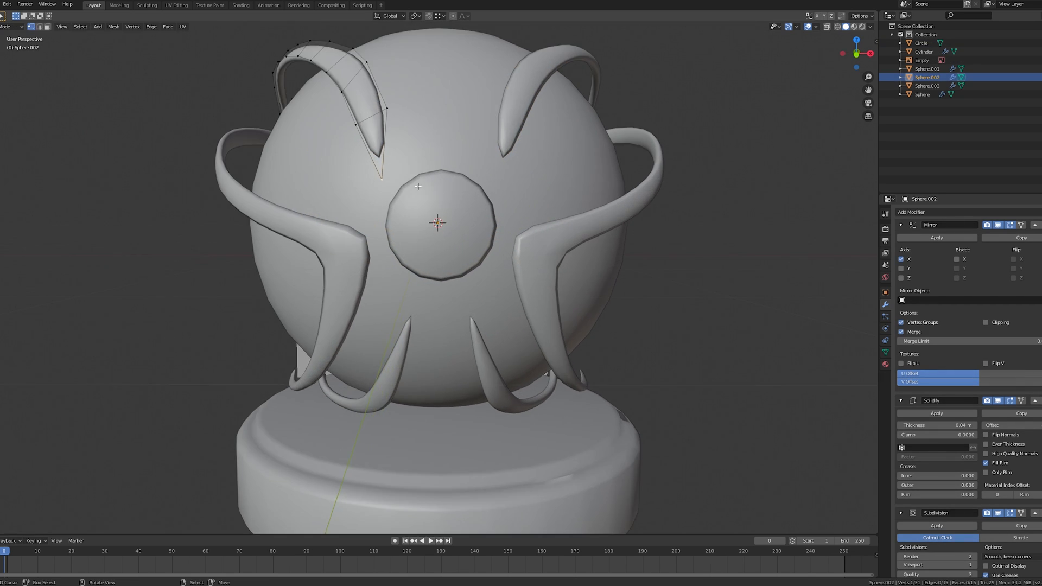
pyautogui.scroll(2, 425, 257)
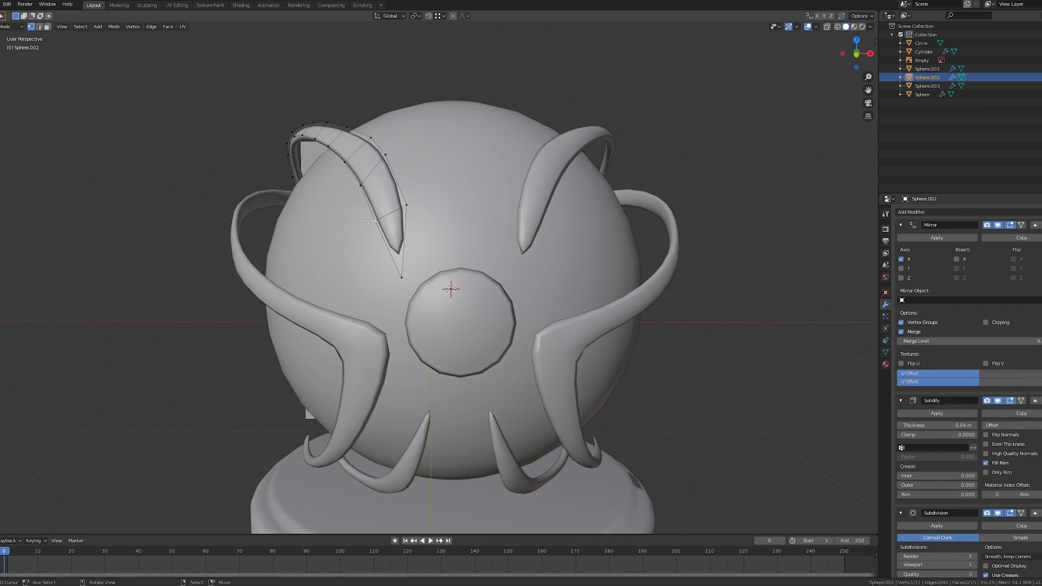
pyautogui.press('g')
pyautogui.press('x')
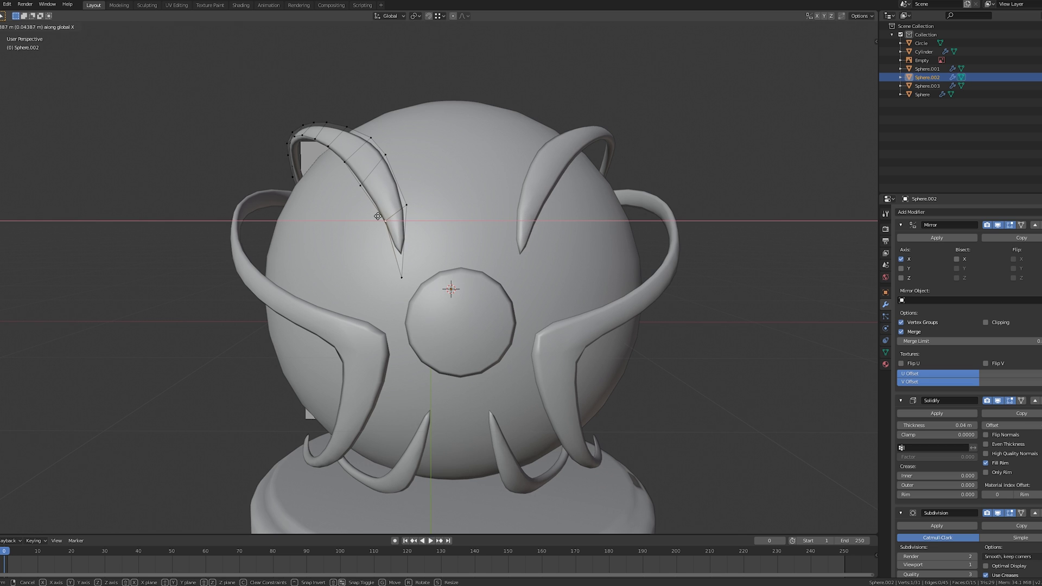
pyautogui.click(378, 217)
pyautogui.press('g')
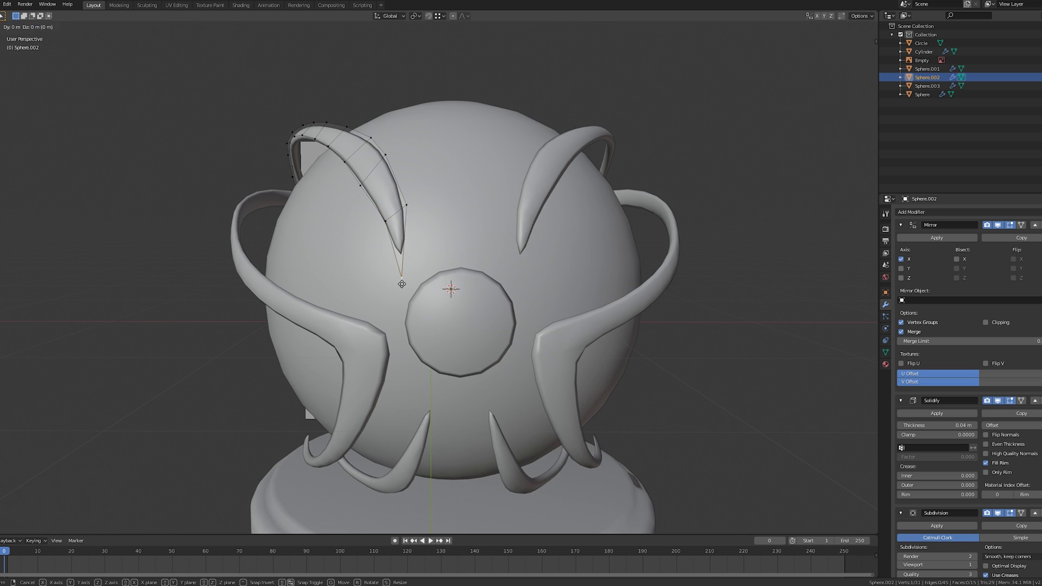
pyautogui.press('z')
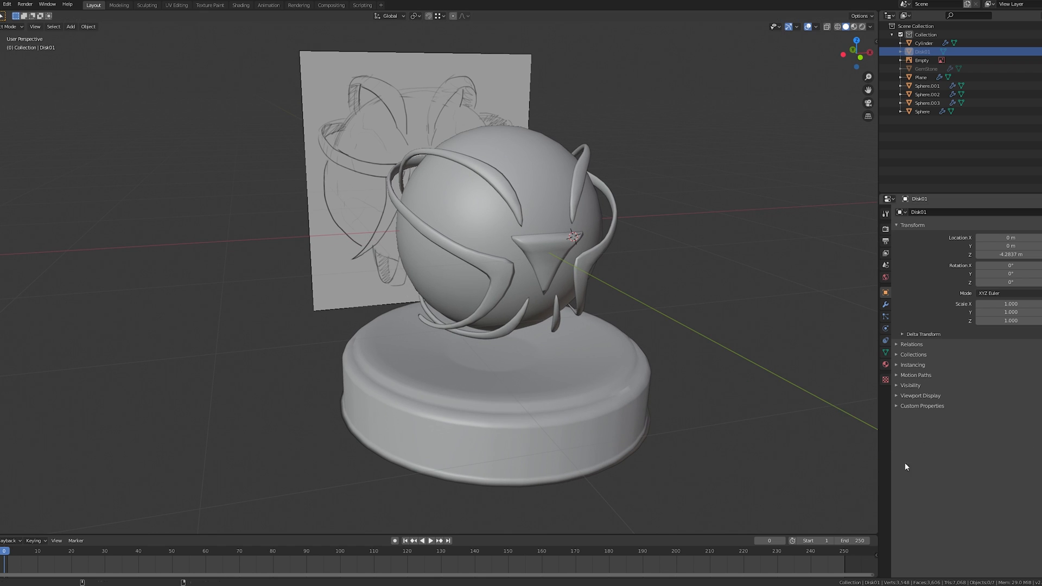
pyautogui.keyDown('shift'); pyautogui.moveTo(862, 505); pyautogui.dragTo(777, 451, button='middle'); pyautogui.keyUp('shift')
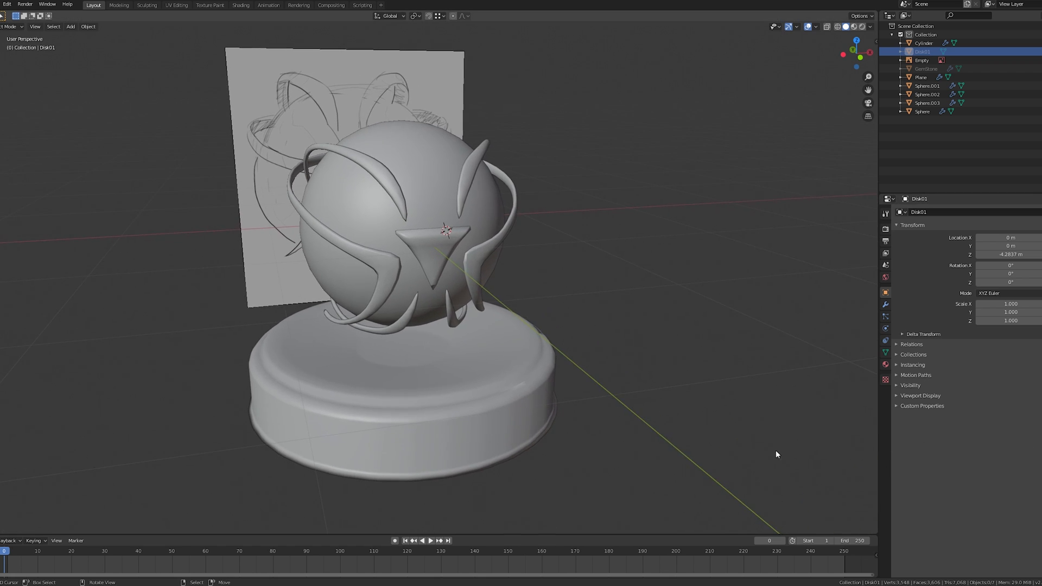
# Step: Drop OrbLoot01 into the scene and move Base out from under Orb as a sibling part
pyautogui.moveTo(735, 449)
pyautogui.mouseDown(button='middle')
pyautogui.moveTo(681, 453)
pyautogui.moveTo(636, 416)
pyautogui.moveTo(491, 409)
pyautogui.moveTo(432, 458)
pyautogui.moveTo(395, 407)
pyautogui.mouseUp(button='middle')
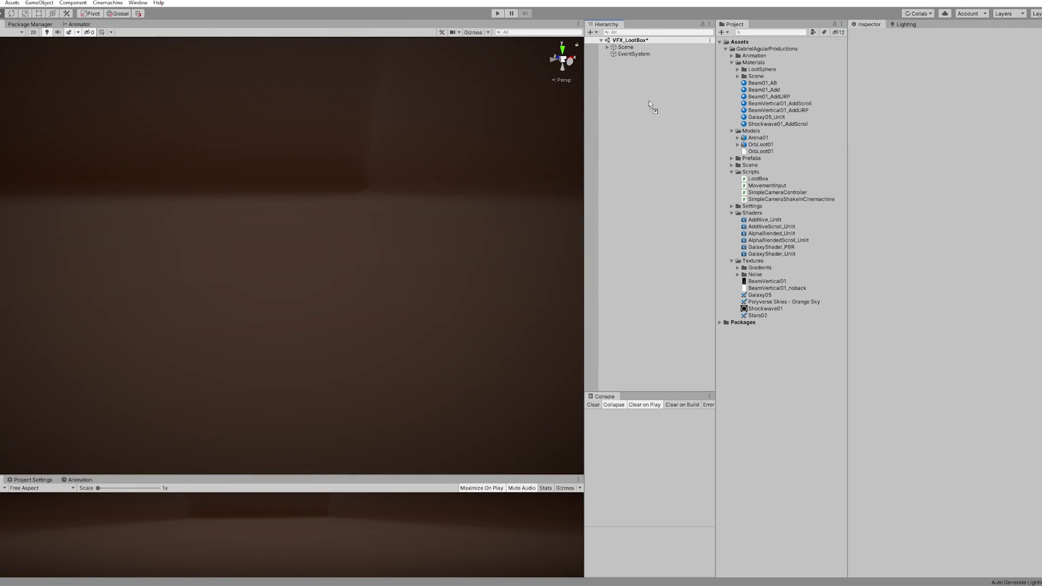
pyautogui.moveTo(649, 100); pyautogui.dragTo(649, 99)
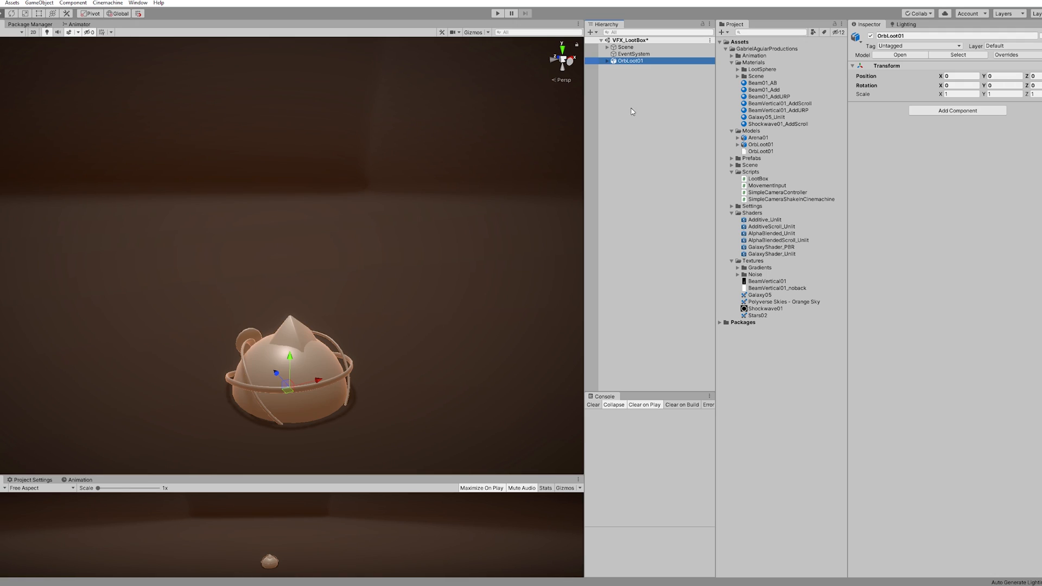
pyautogui.click(291, 375)
pyautogui.click(510, 191)
pyautogui.click(284, 320)
pyautogui.moveTo(683, 75)
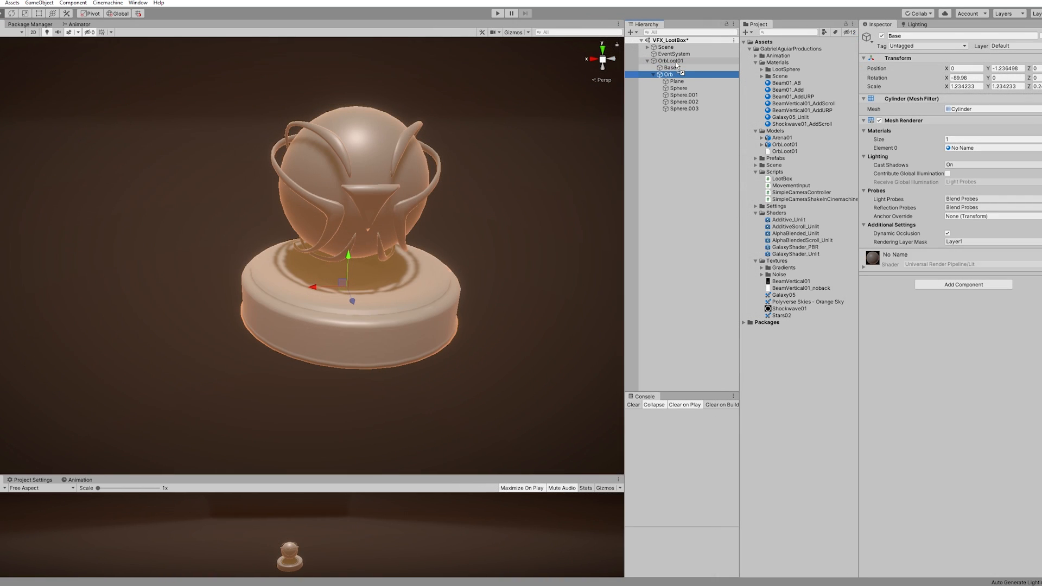
pyautogui.moveTo(675, 73); pyautogui.dragTo(659, 76)
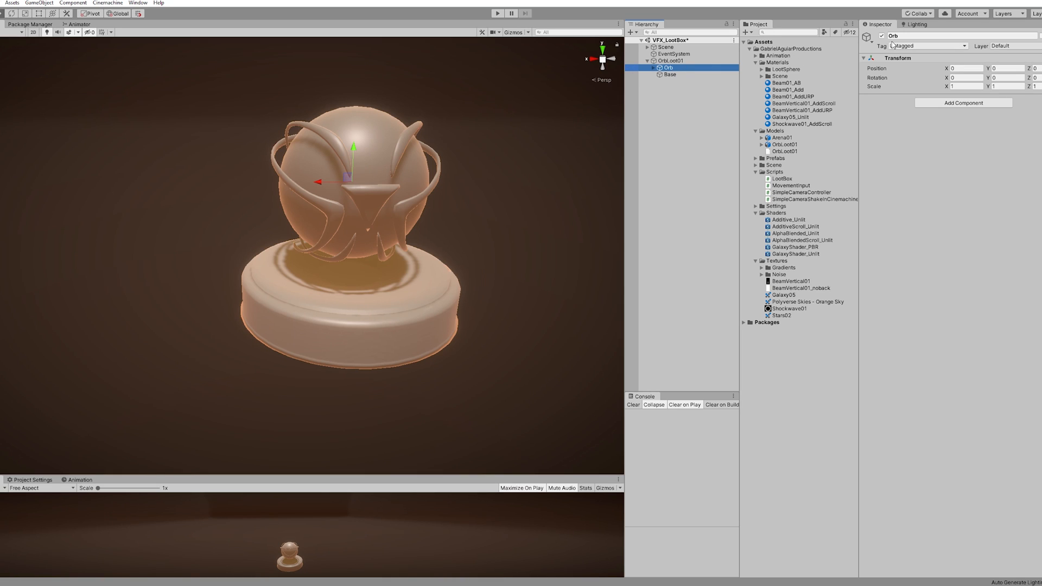
# Step: Toggle Orb and Base visibility to check each part, then leave OrbLoot01 selected
pyautogui.click(881, 37)
pyautogui.click(881, 36)
pyautogui.click(676, 74)
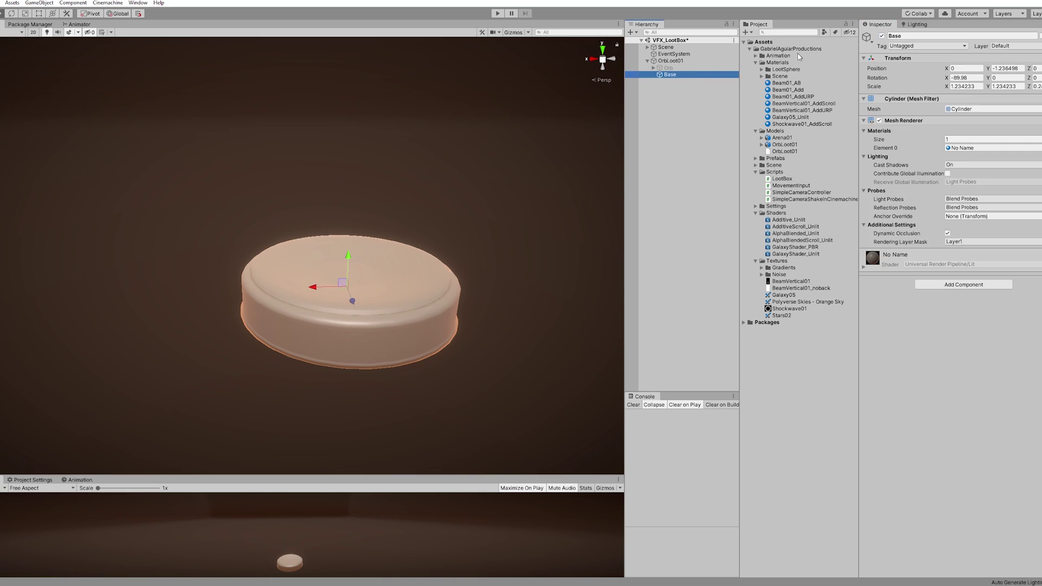
pyautogui.click(881, 36)
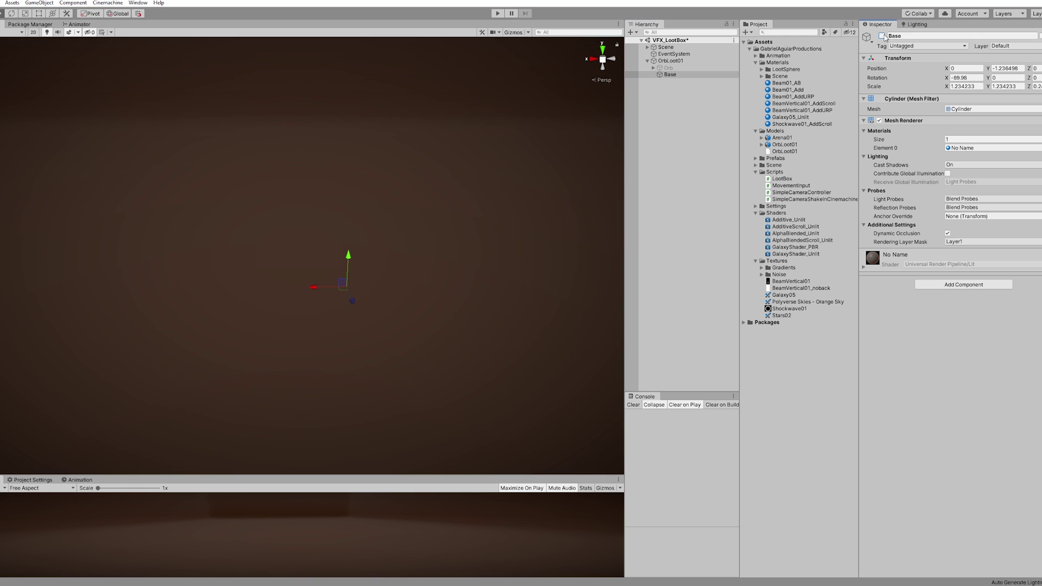
pyautogui.click(664, 68)
pyautogui.click(881, 37)
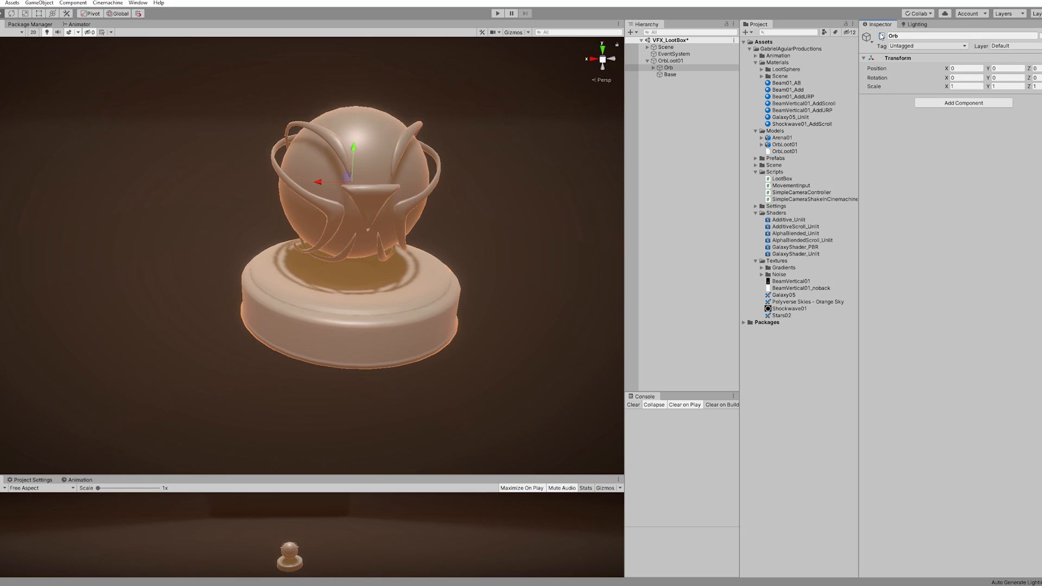
pyautogui.click(671, 62)
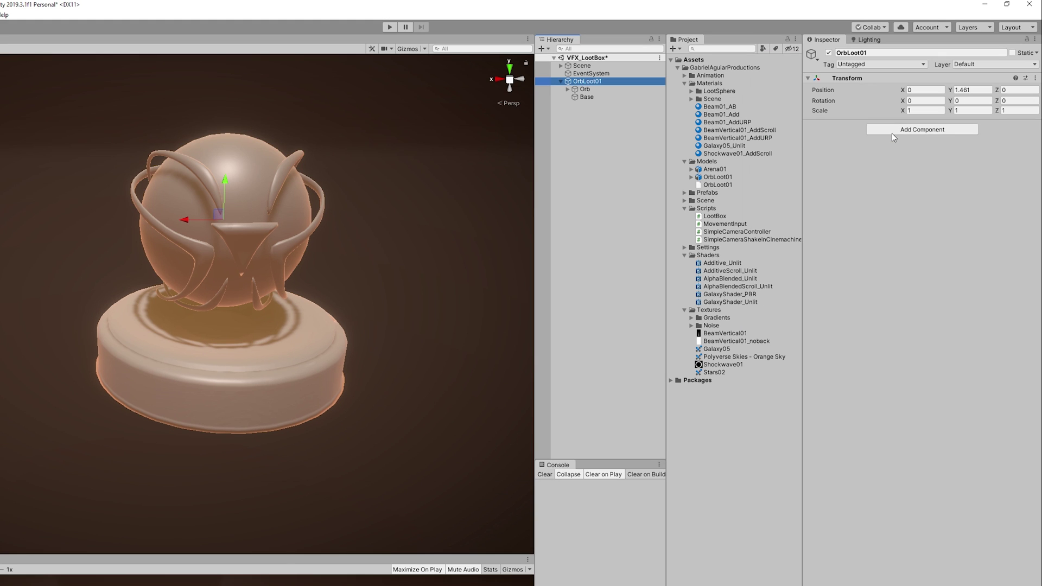
# Step: Add an Animator component to OrbLoot01 and create an Animator Controller asset in the Animation folder
pyautogui.click(891, 133)
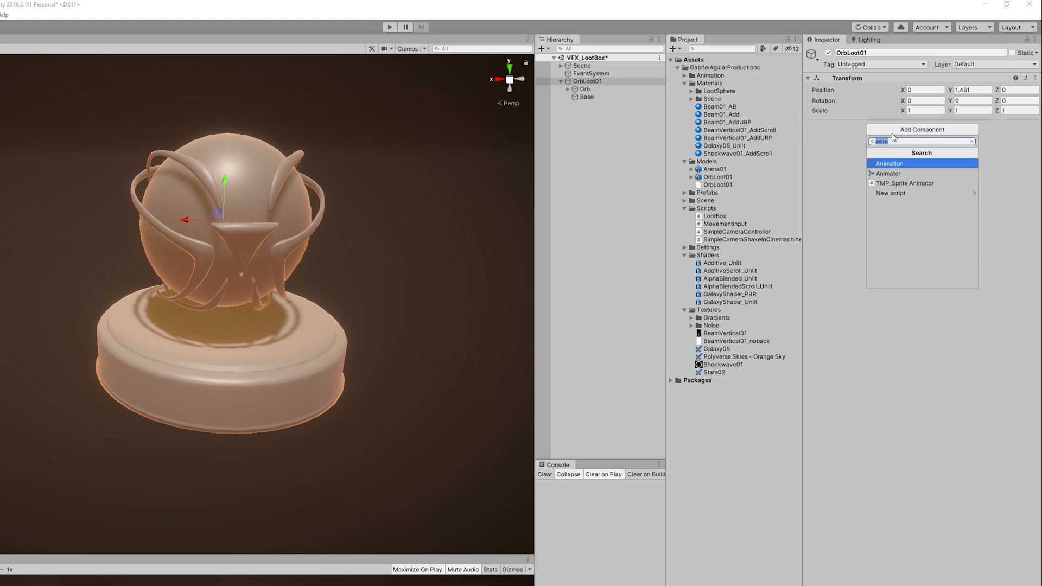
pyautogui.write('anim')
pyautogui.press('Down')
pyautogui.press('Return')
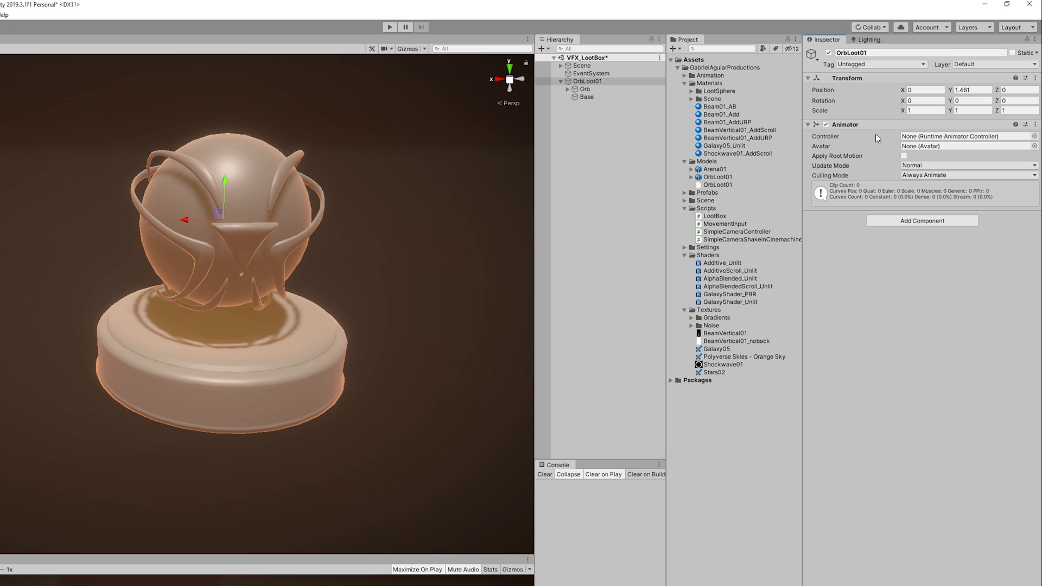
pyautogui.rightClick(712, 76)
pyautogui.moveTo(769, 81)
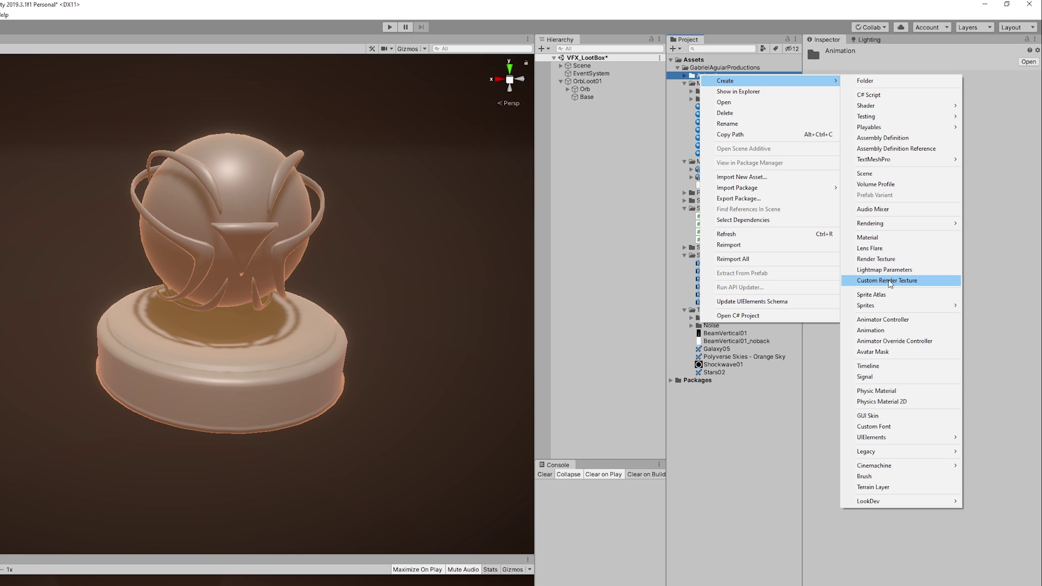
pyautogui.click(882, 320)
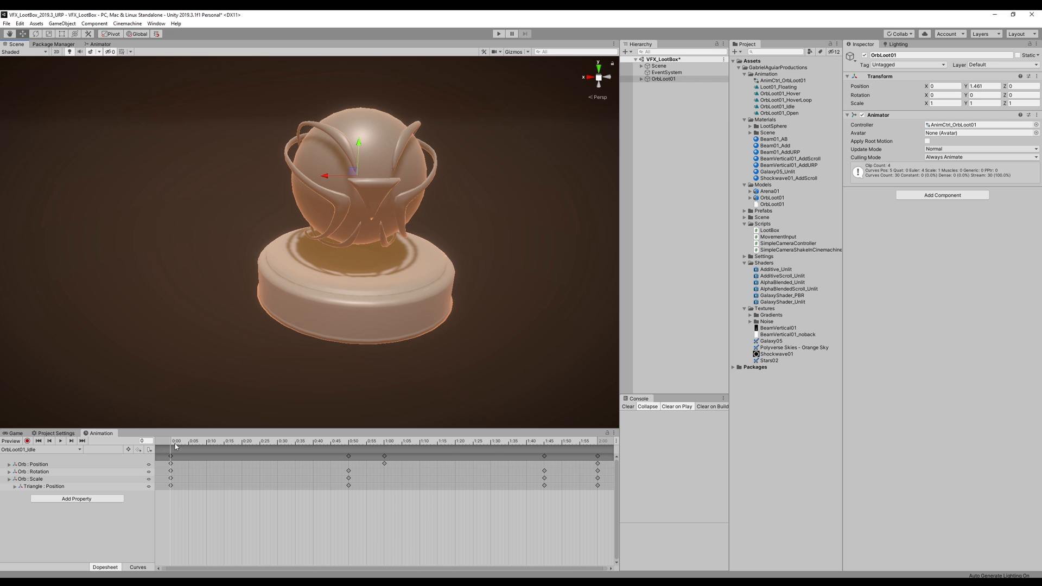
# Step: Preview the orb's idle, OrbLoot01_Hover and OrbLoot01_HoverLoop animation clips
pyautogui.click(61, 441)
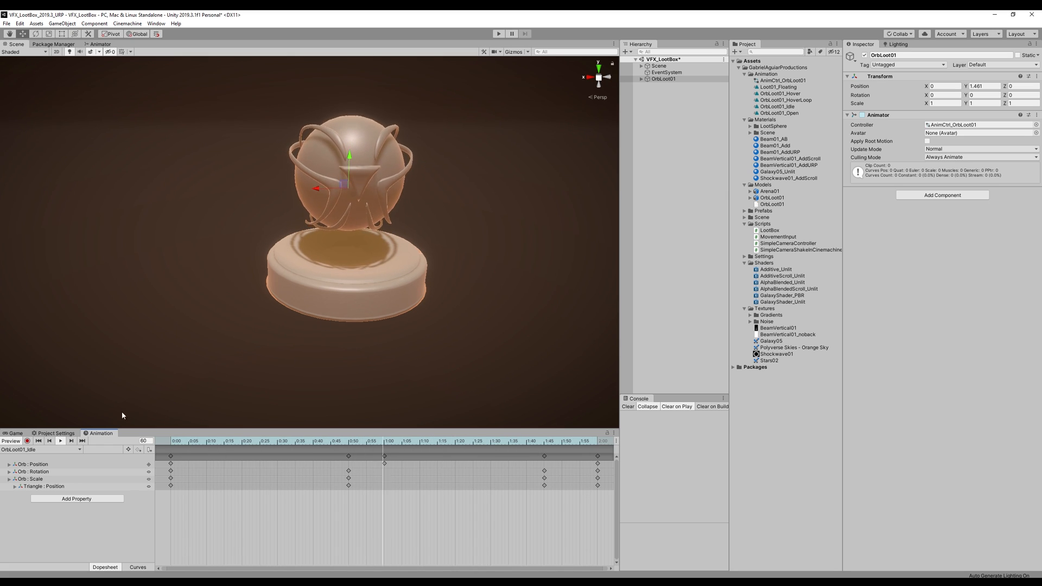
pyautogui.click(49, 451)
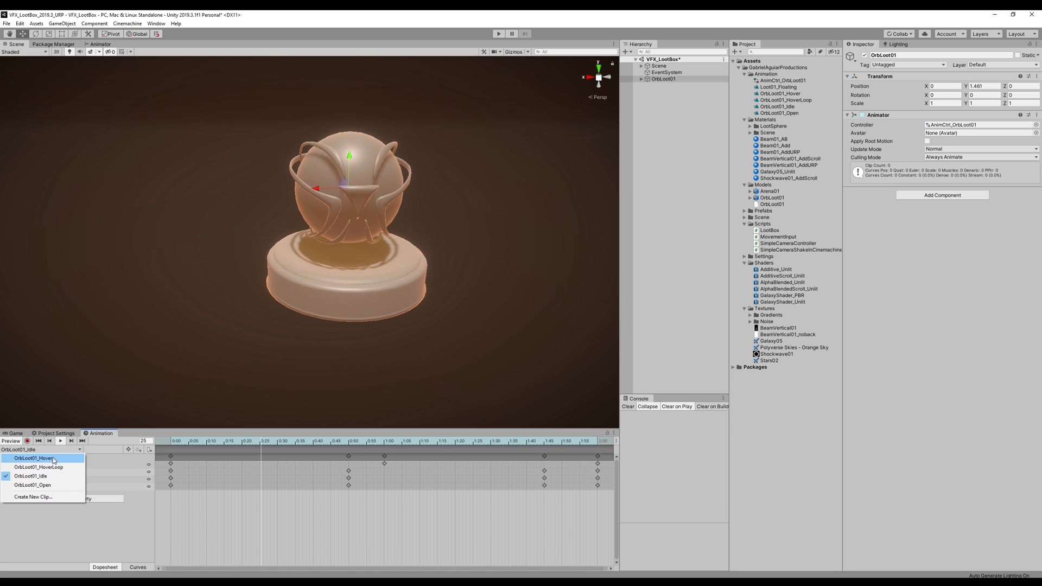
pyautogui.click(53, 459)
pyautogui.click(60, 441)
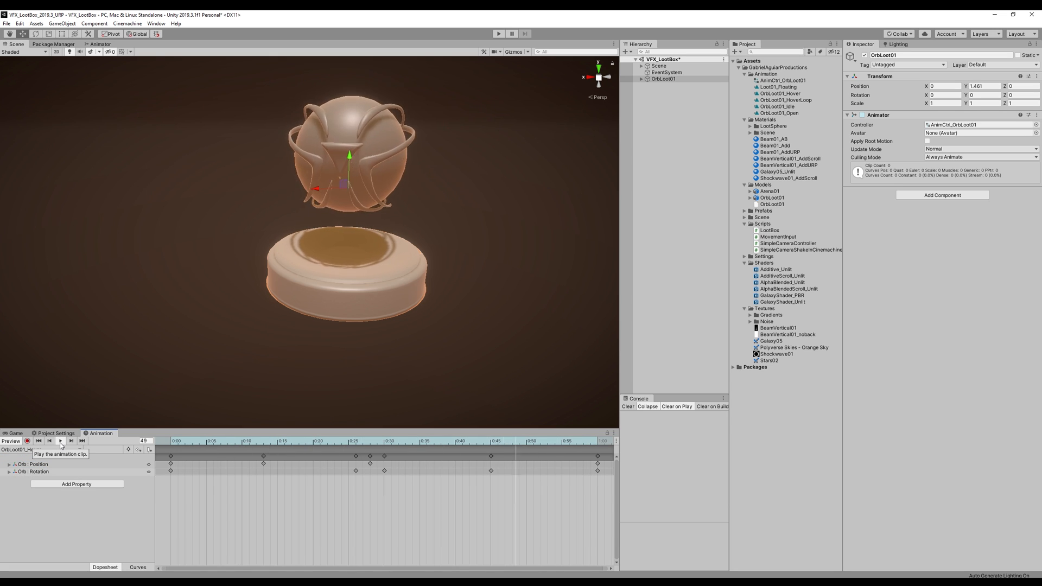
pyautogui.click(57, 449)
pyautogui.click(54, 468)
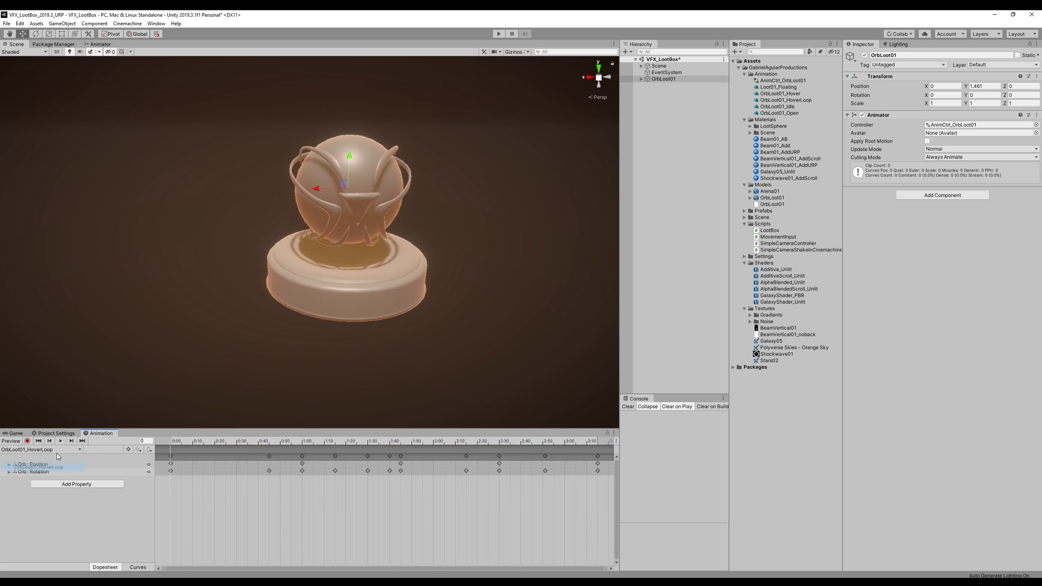
pyautogui.click(61, 441)
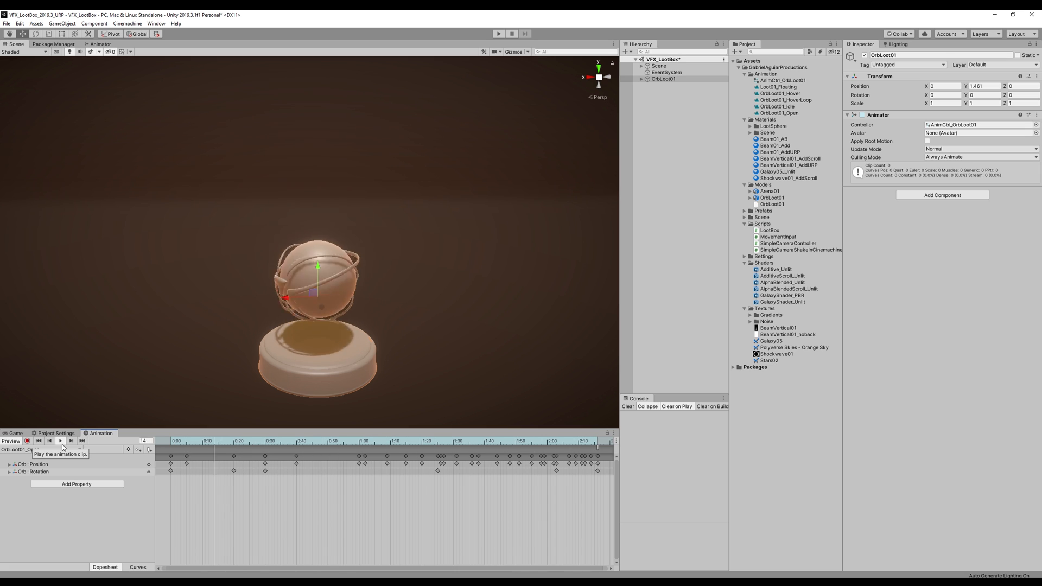
# Step: Show the HoverLoop clip as curves with the Orb position curve displayed
pyautogui.click(136, 568)
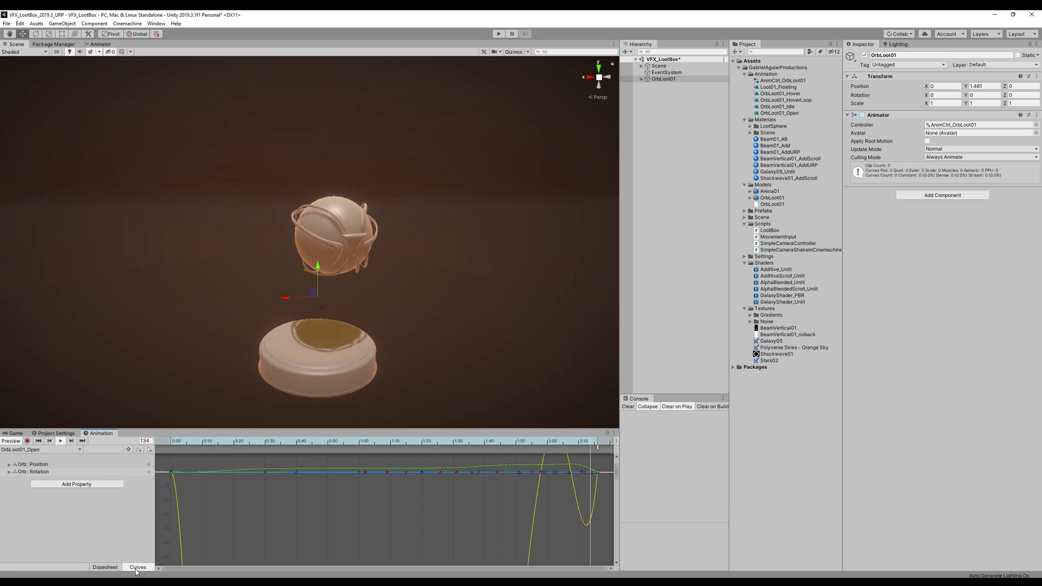
pyautogui.click(58, 465)
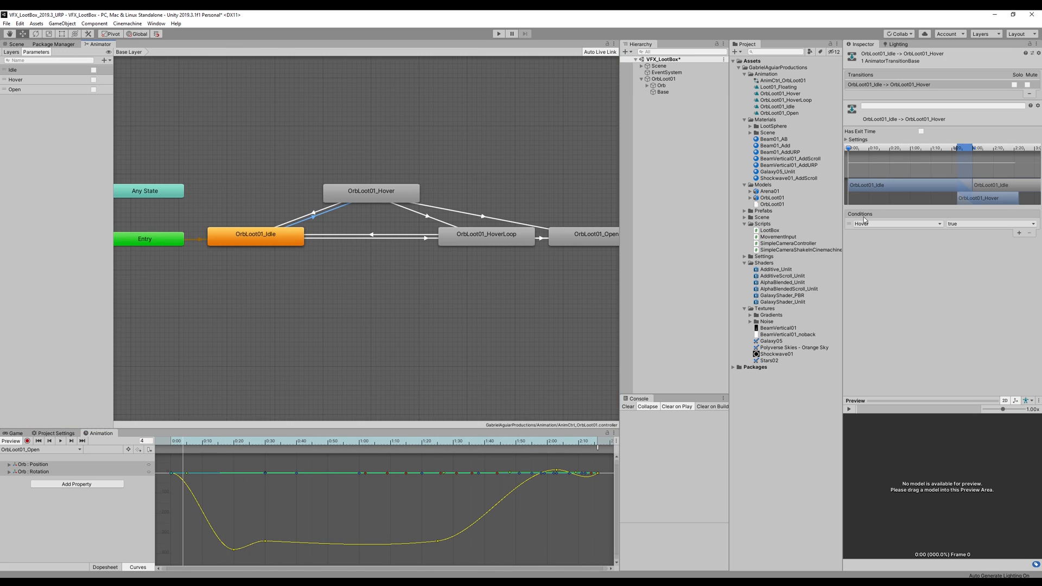
# Step: Review the Hover state, the Idle, Hover and Open parameters, and the Idle state's actions
pyautogui.click(382, 192)
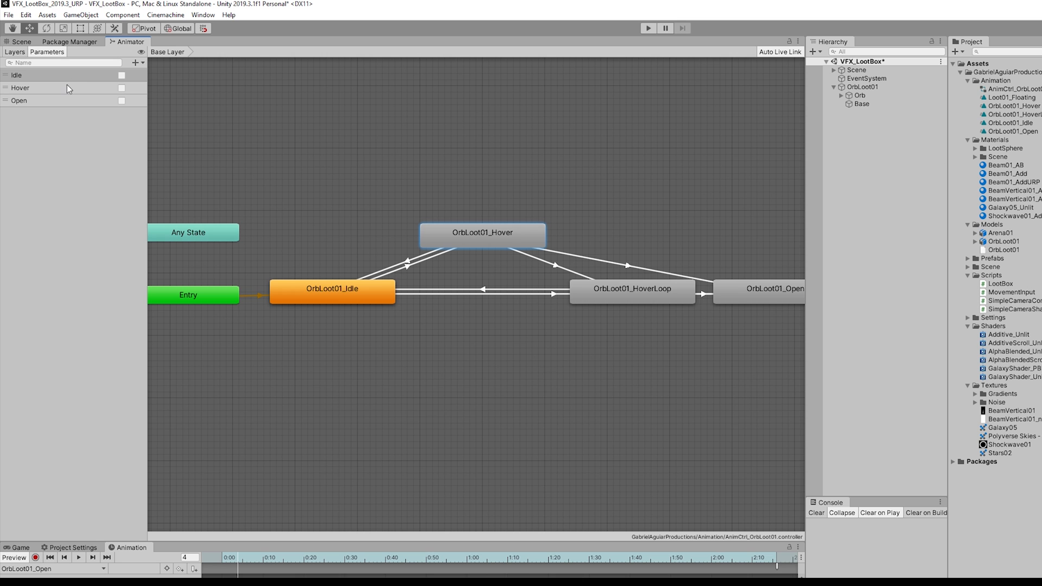
pyautogui.click(62, 86)
pyautogui.click(57, 77)
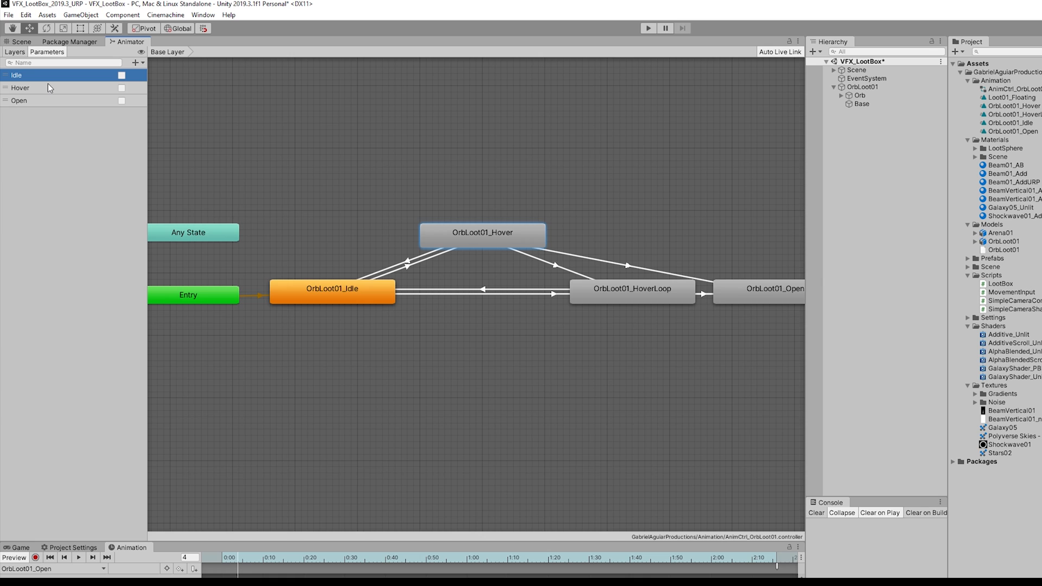
pyautogui.click(49, 87)
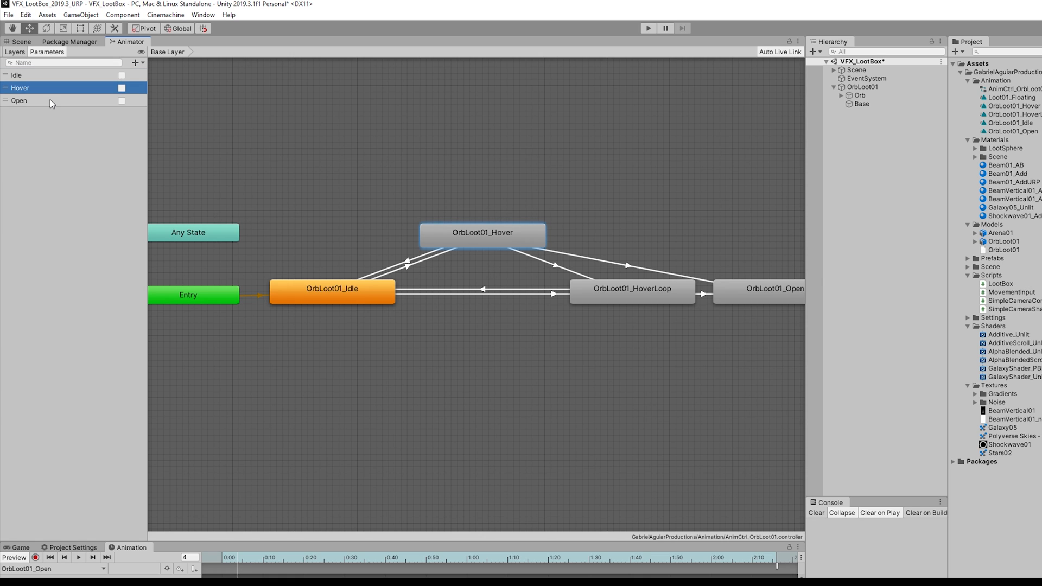
pyautogui.click(50, 101)
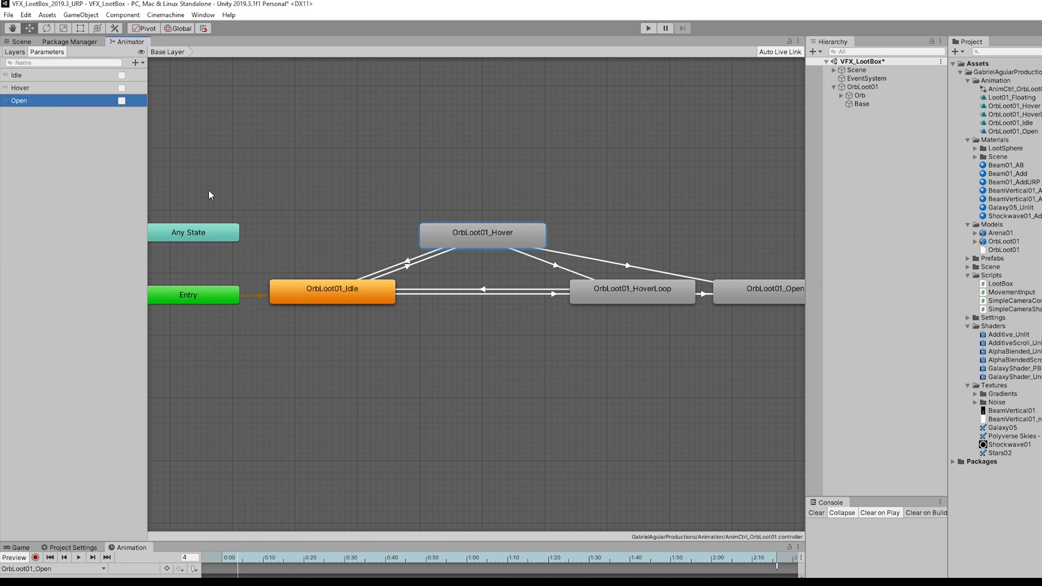
pyautogui.click(322, 298)
pyautogui.moveTo(260, 302); pyautogui.dragTo(319, 299, button='middle')
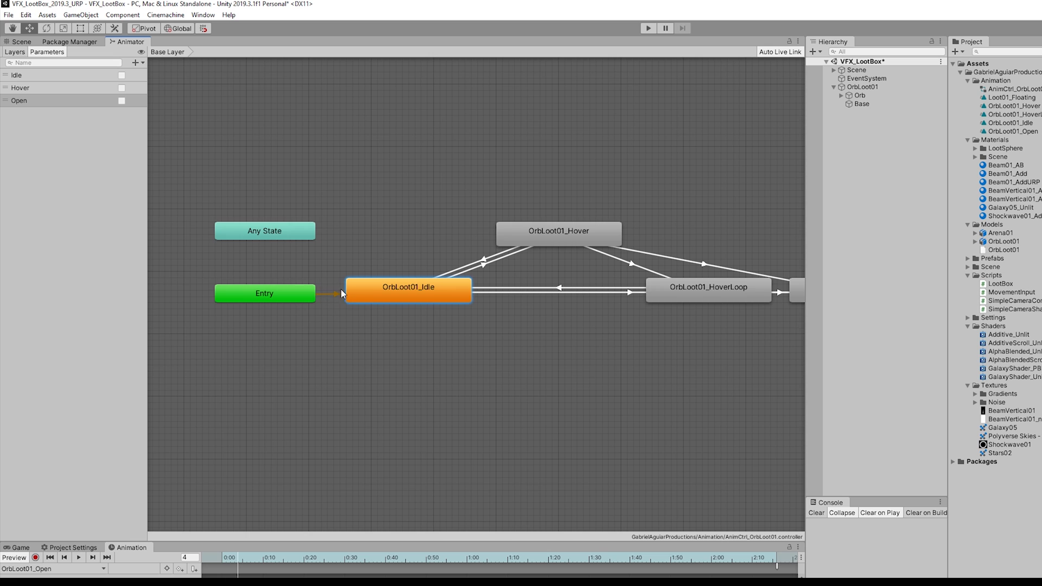
pyautogui.rightClick(360, 288)
pyautogui.click(308, 328)
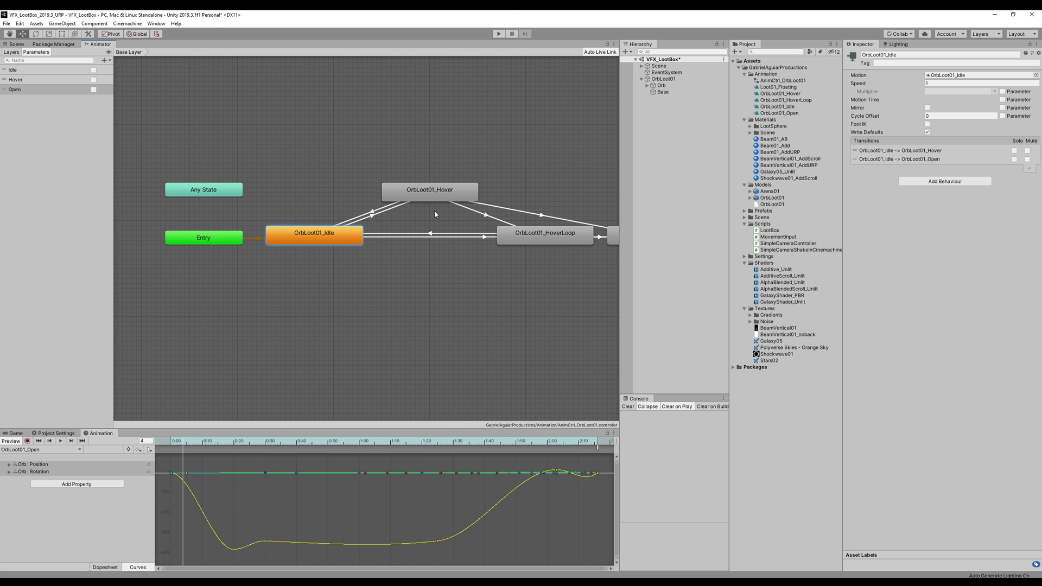
pyautogui.moveTo(435, 214); pyautogui.dragTo(398, 226, button='middle')
# Step: Check the Idle-to-Hover transition keeps its Hover condition and inspect the Hover-to-HoverLoop transition
pyautogui.click(342, 224)
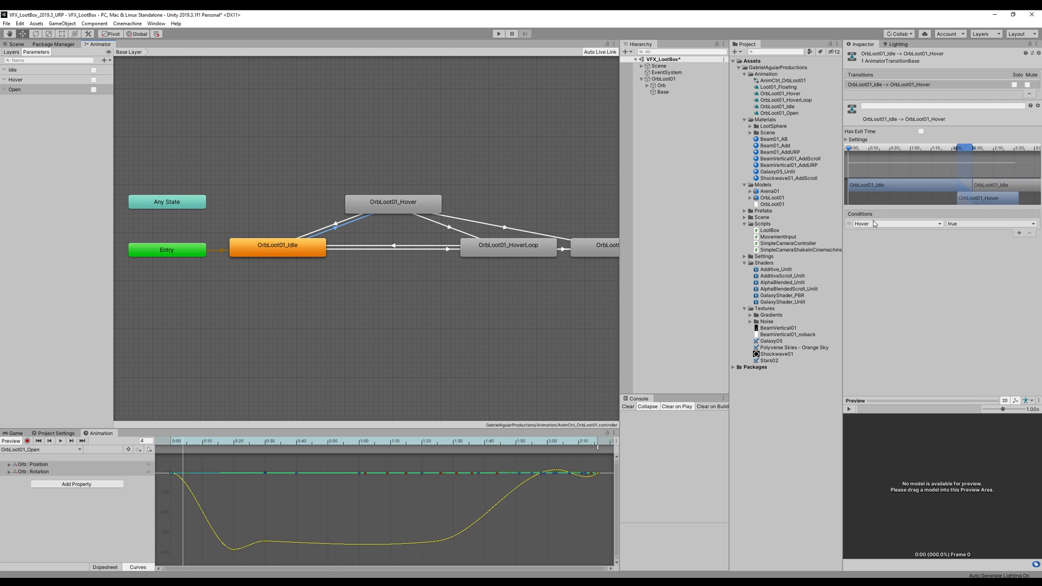
pyautogui.click(918, 224)
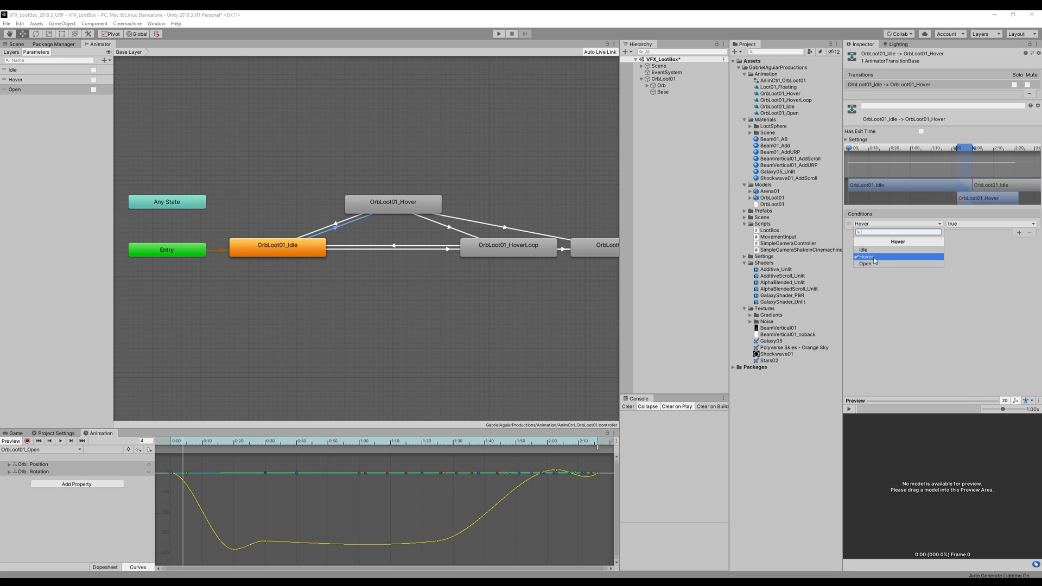
pyautogui.click(906, 280)
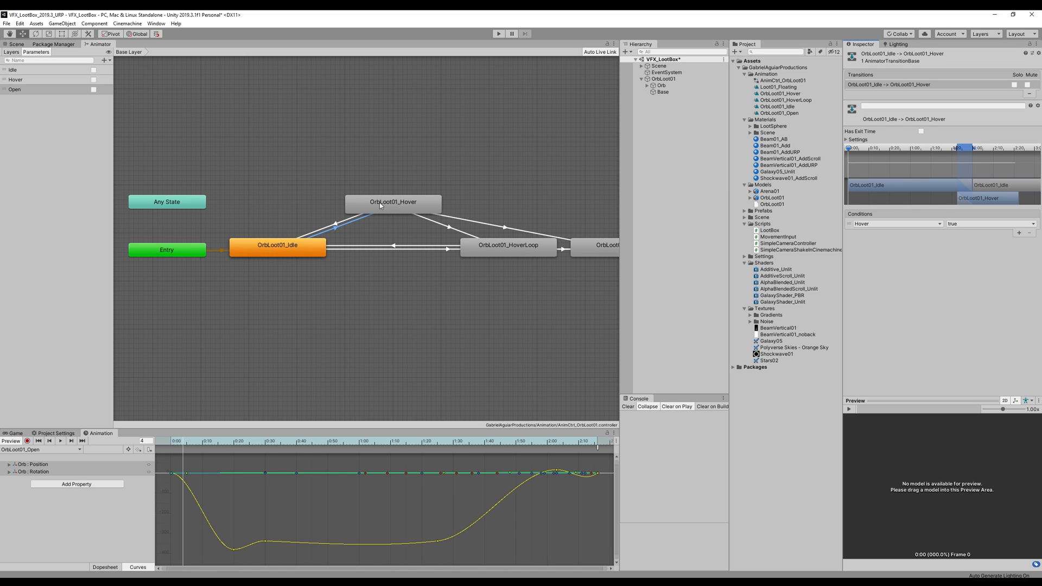
pyautogui.click(852, 139)
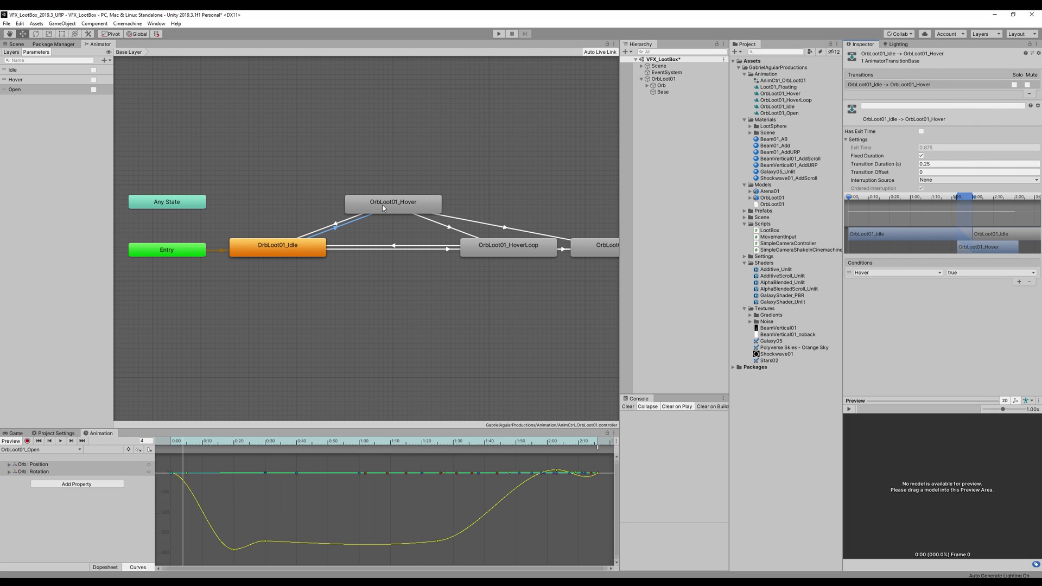
pyautogui.click(382, 205)
pyautogui.moveTo(381, 205); pyautogui.dragTo(292, 204, button='middle')
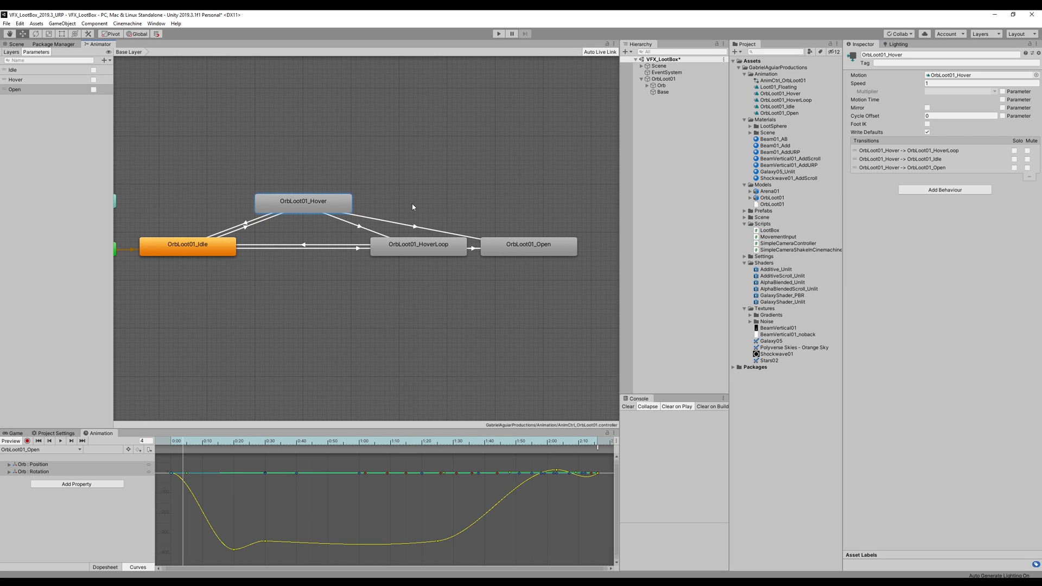
pyautogui.click(339, 220)
pyautogui.moveTo(374, 226)
pyautogui.mouseDown(button='middle')
pyautogui.moveTo(435, 211)
pyautogui.moveTo(495, 230)
pyautogui.mouseUp(button='middle')
pyautogui.click(474, 230)
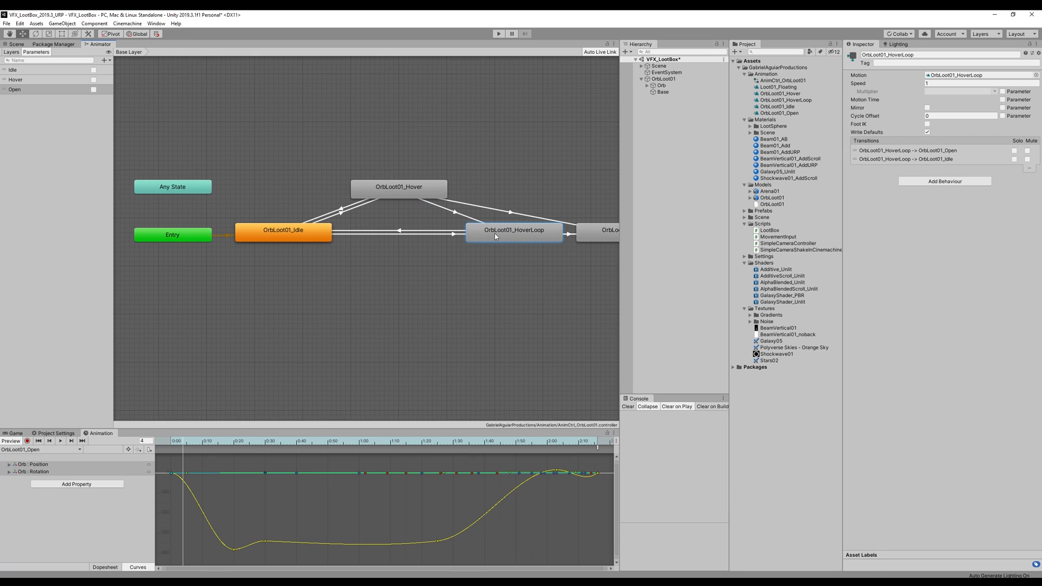
pyautogui.click(439, 211)
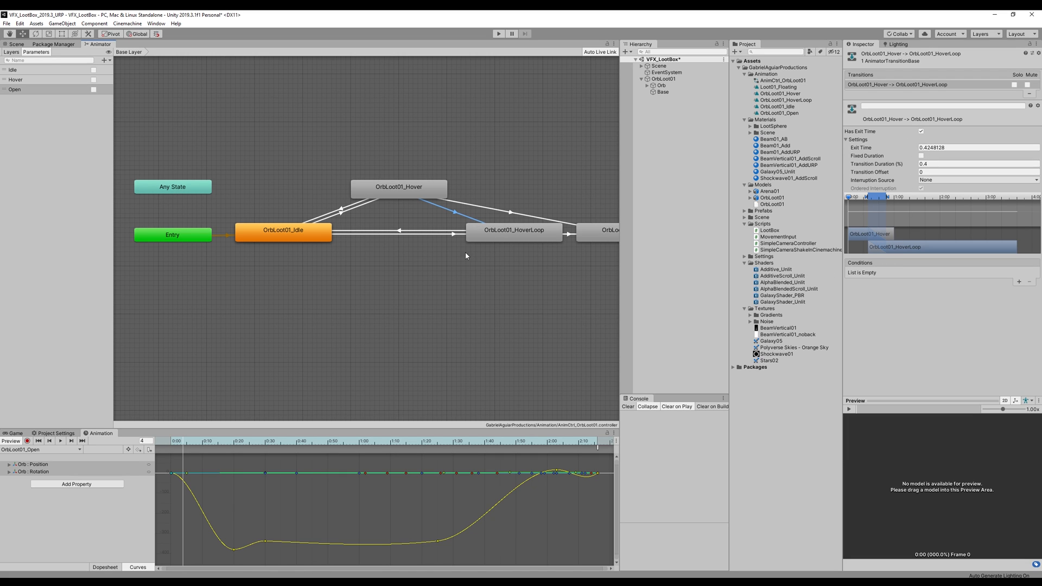
pyautogui.click(479, 238)
# Step: Move the OrbLoot01_Open state below Hover and review the Hover, HoverLoop and Idle transitions into Open
pyautogui.moveTo(615, 245); pyautogui.dragTo(393, 231, button='middle')
pyautogui.moveTo(397, 225); pyautogui.dragTo(175, 298)
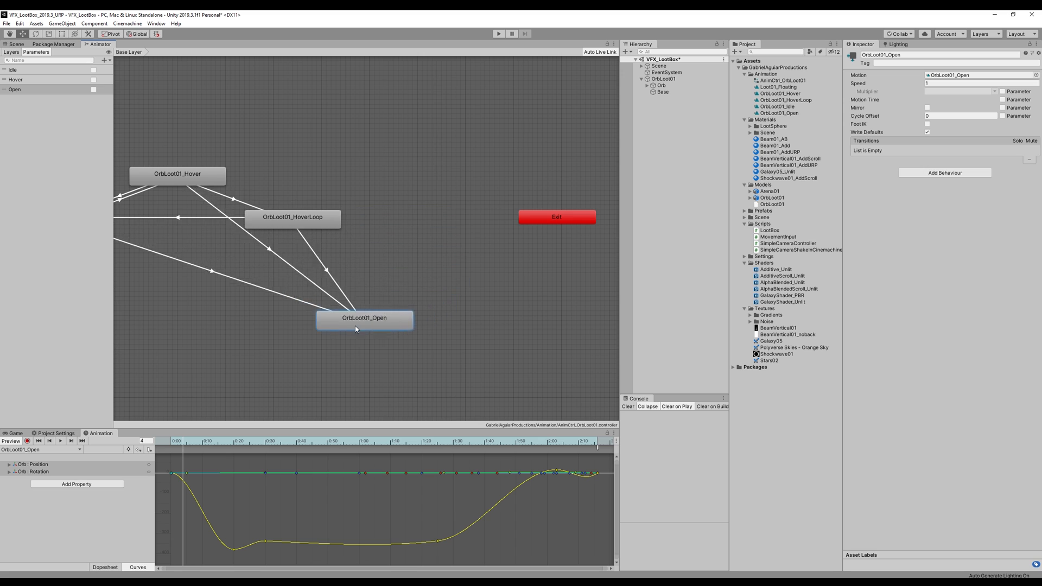
pyautogui.moveTo(176, 297)
pyautogui.mouseDown(button='middle')
pyautogui.moveTo(329, 291)
pyautogui.moveTo(353, 321)
pyautogui.mouseUp(button='middle')
pyautogui.click(343, 220)
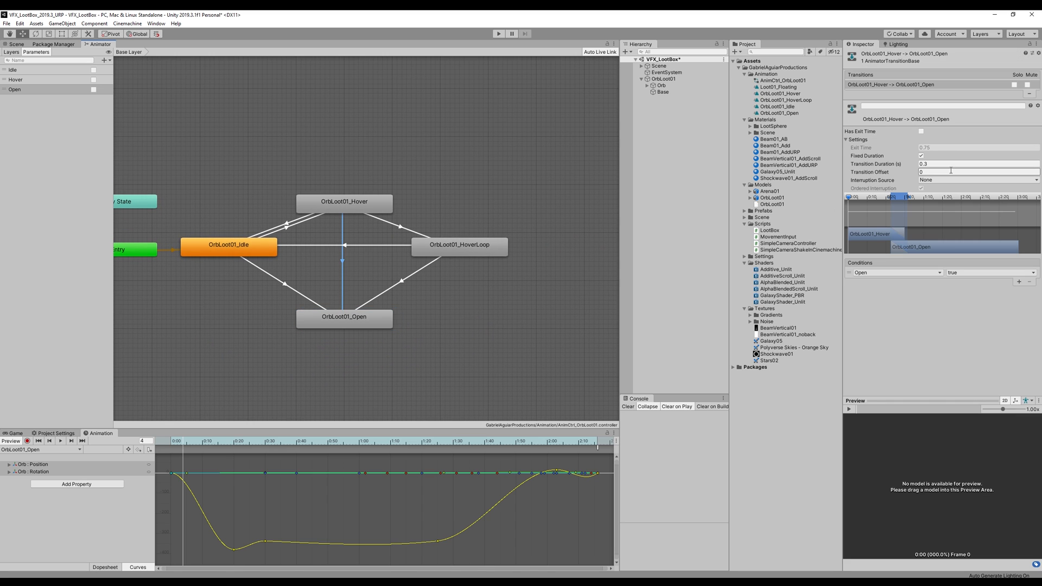
pyautogui.click(407, 279)
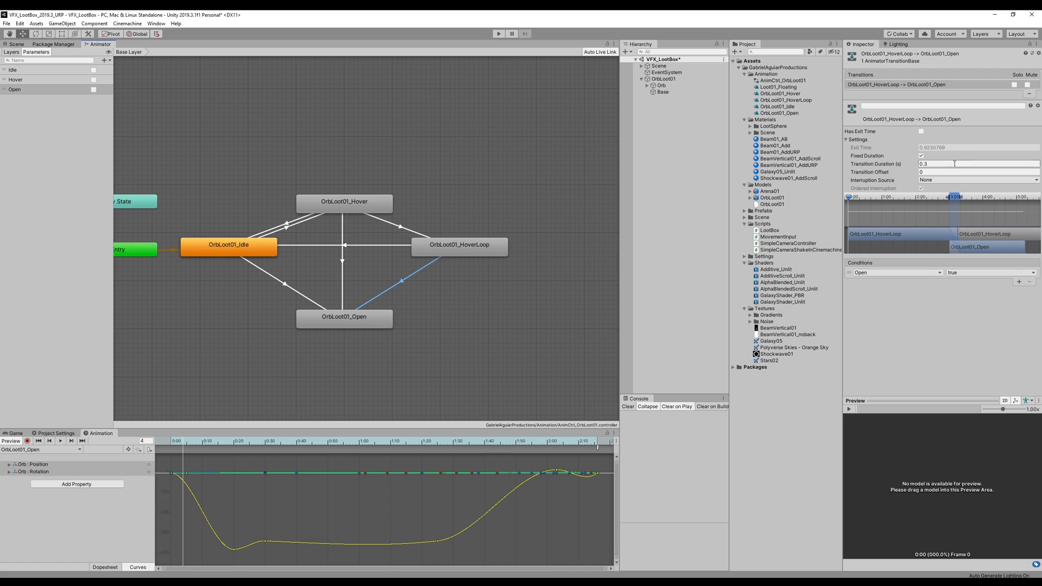
pyautogui.click(283, 288)
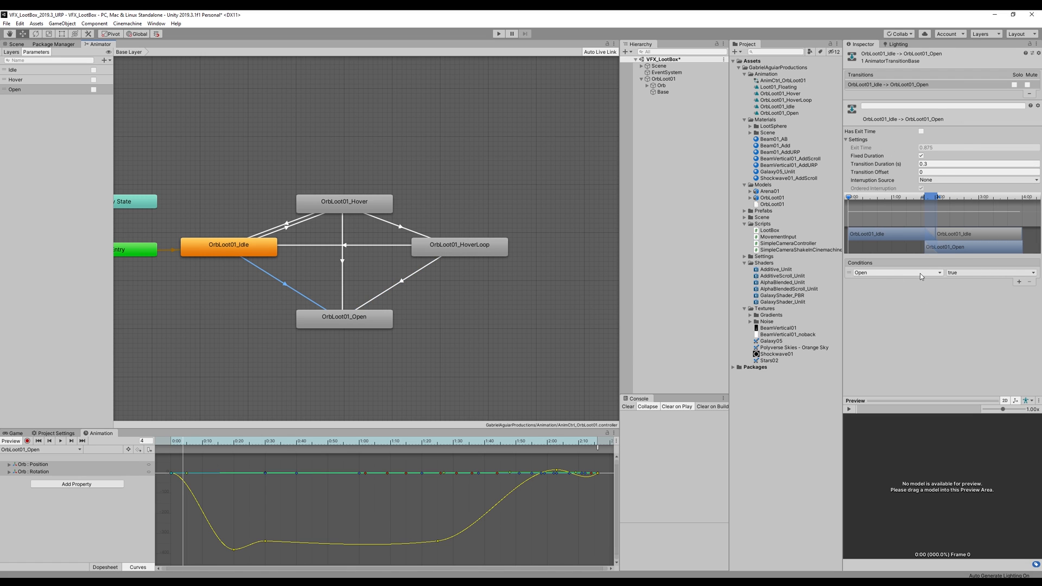
pyautogui.click(342, 275)
pyautogui.click(399, 283)
pyautogui.click(359, 320)
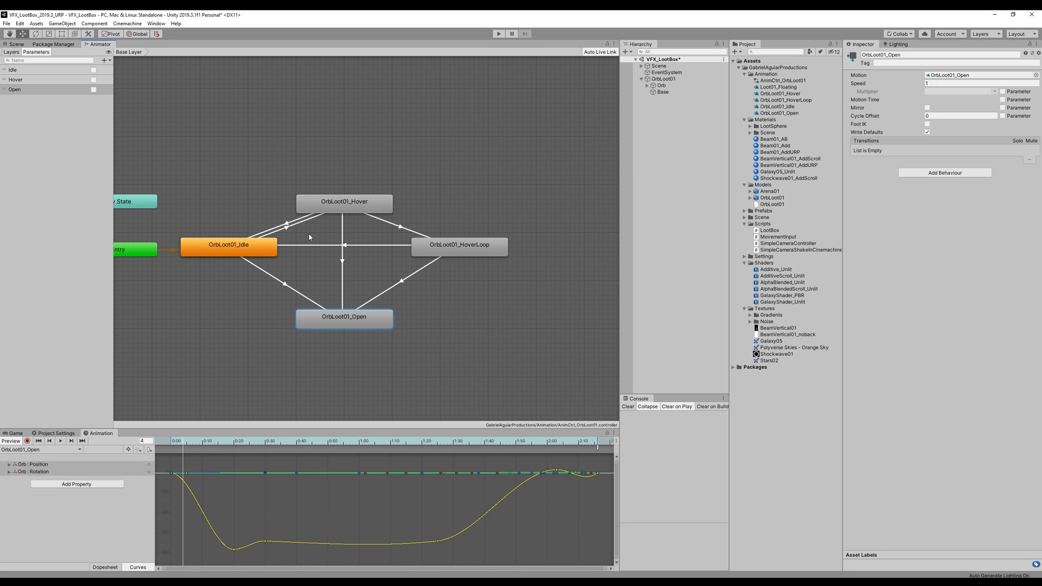
# Step: Inspect the HoverLoop-to-Idle transition, re-frame the graph and return to the Scene view
pyautogui.moveTo(253, 245); pyautogui.dragTo(336, 245, button='middle')
pyautogui.scroll(1, 337, 246)
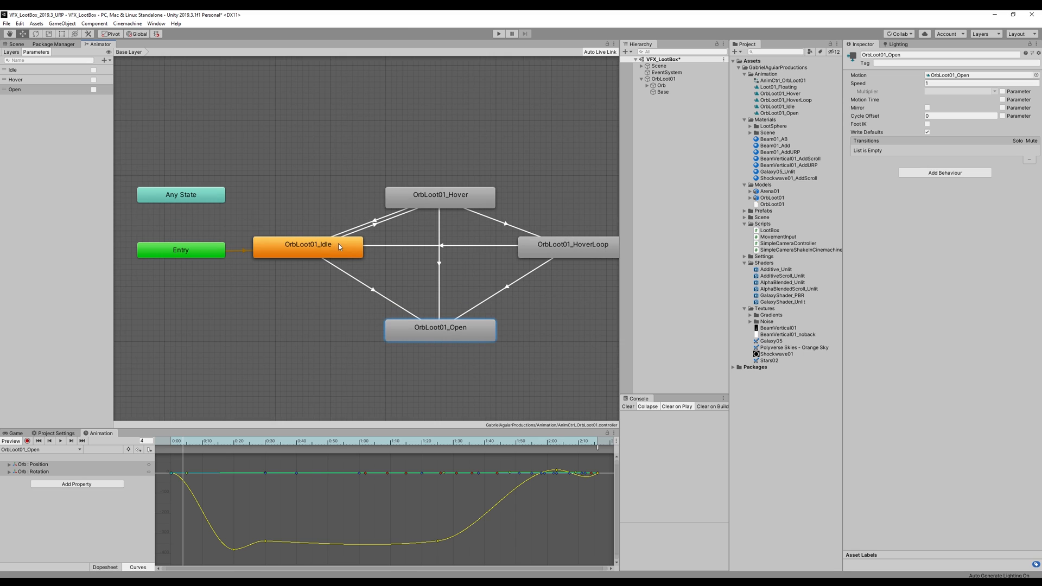
pyautogui.click(421, 245)
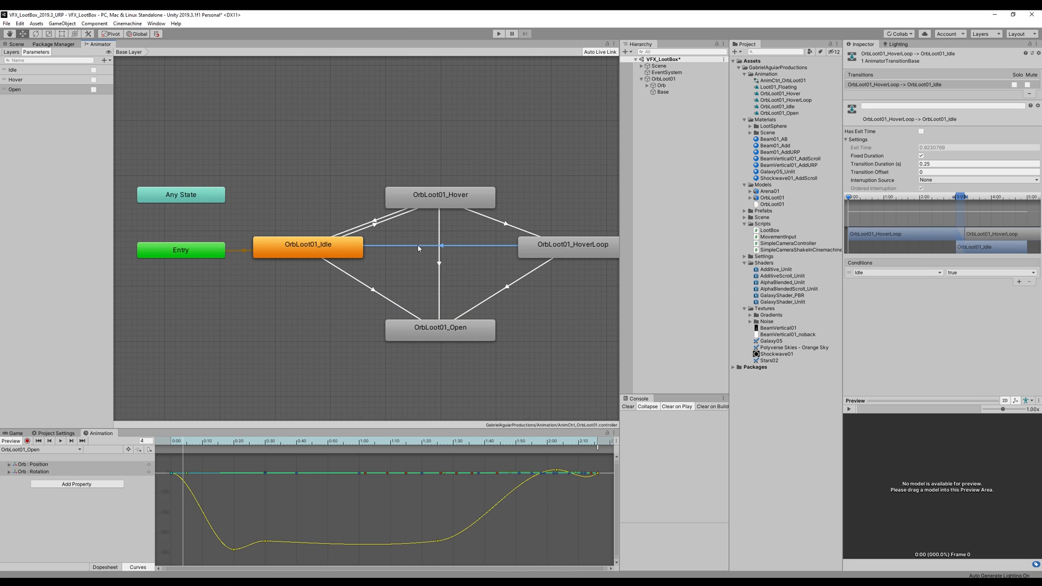
pyautogui.moveTo(421, 267); pyautogui.dragTo(375, 288, button='middle')
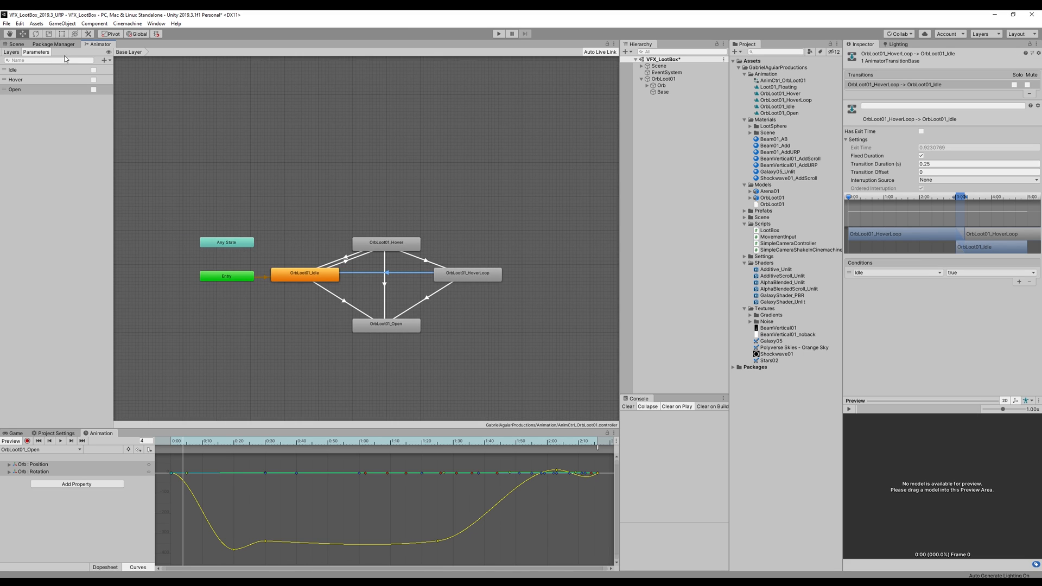
pyautogui.click(25, 45)
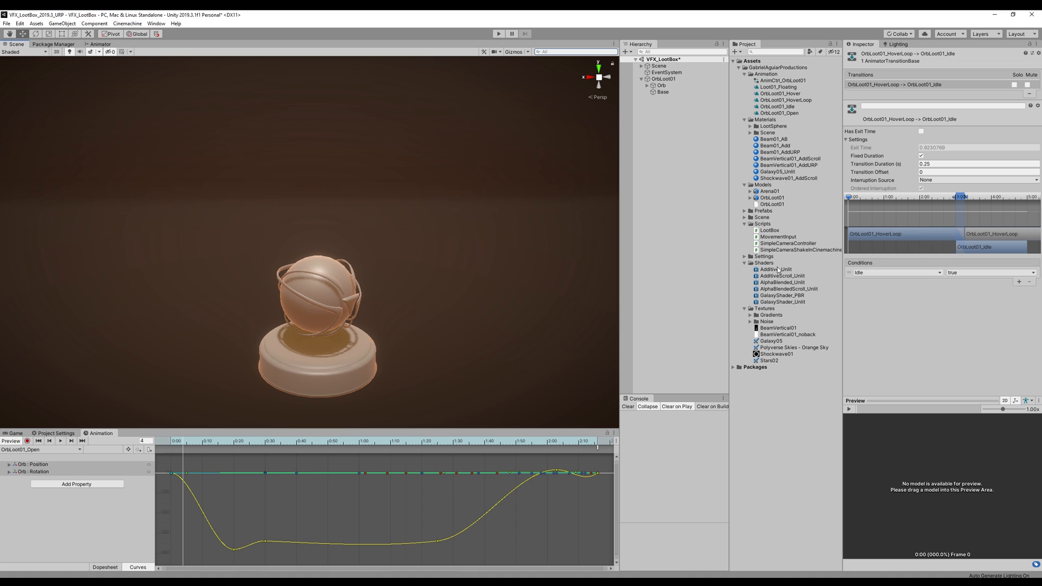
# Step: Review the LootBox.cs Update raycast, hit-name check and Idle/Hover animator lines
pyautogui.click(770, 231)
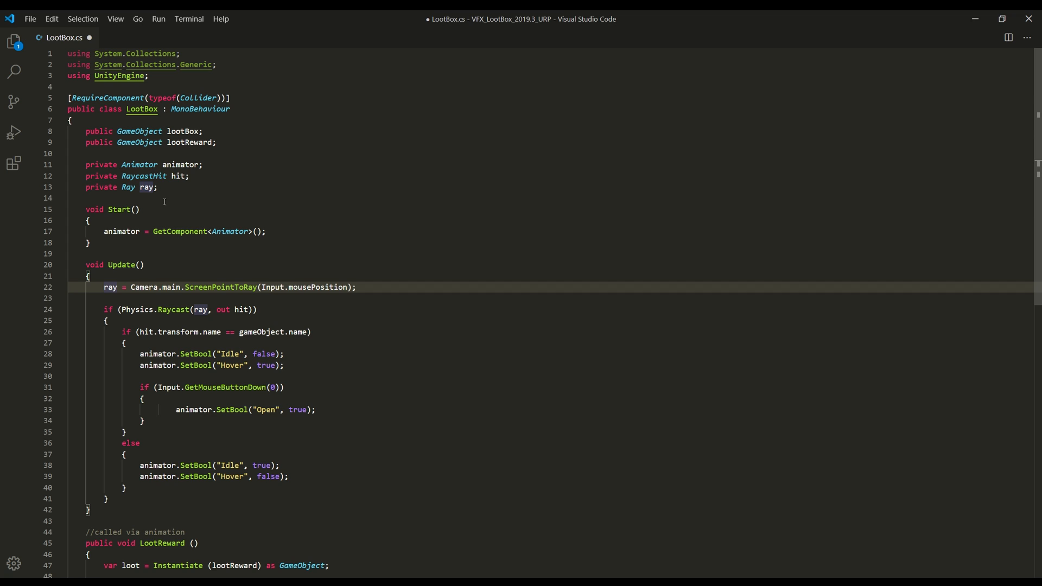
pyautogui.scroll(-3, 164, 201)
pyautogui.click(149, 135)
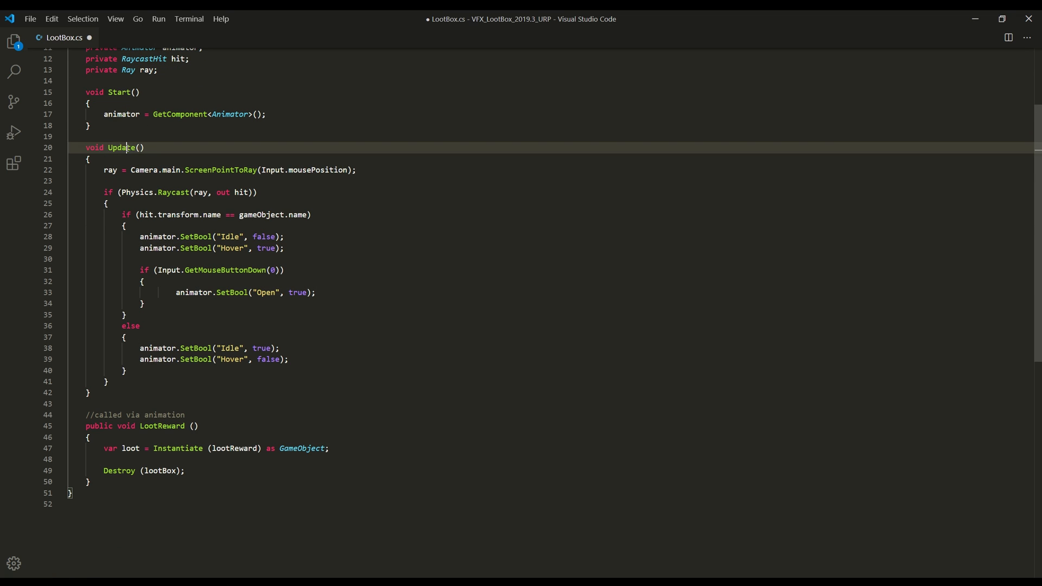
pyautogui.moveTo(104, 169); pyautogui.dragTo(371, 172)
pyautogui.click(283, 170)
pyautogui.doubleClick(313, 170)
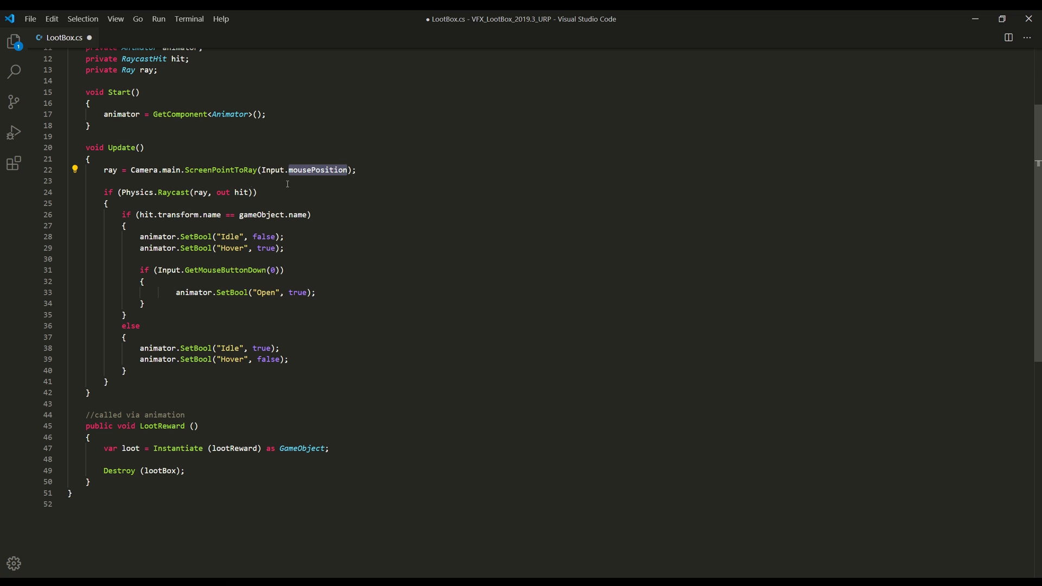
pyautogui.click(166, 193)
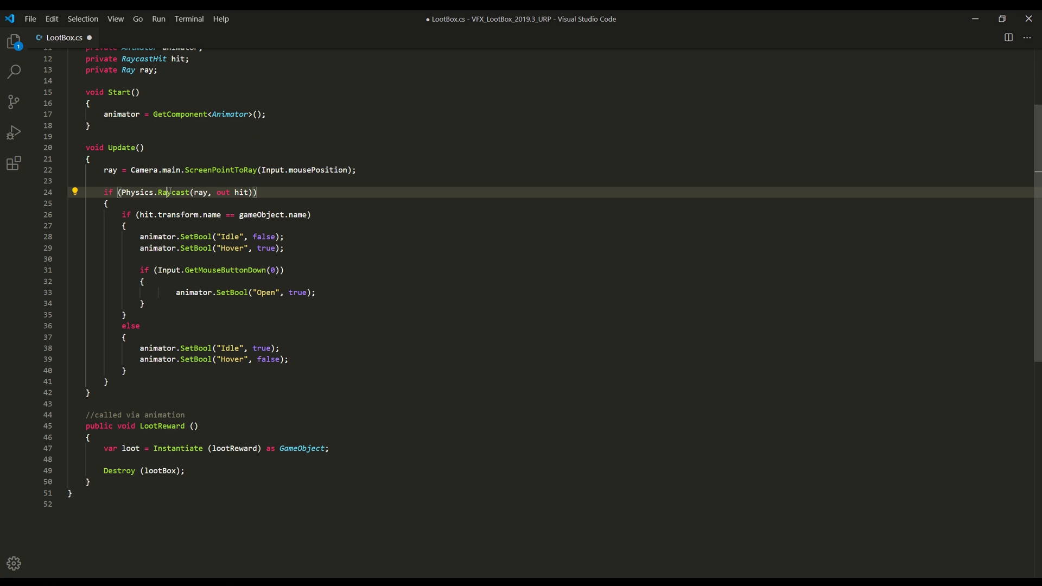
pyautogui.click(257, 214)
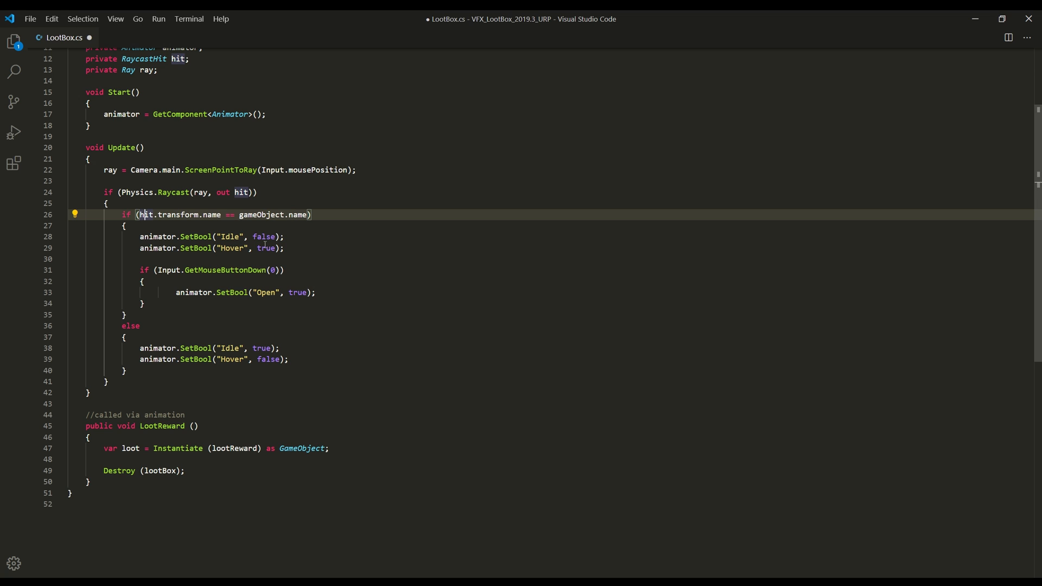
pyautogui.scroll(-1, 262, 246)
pyautogui.click(140, 208)
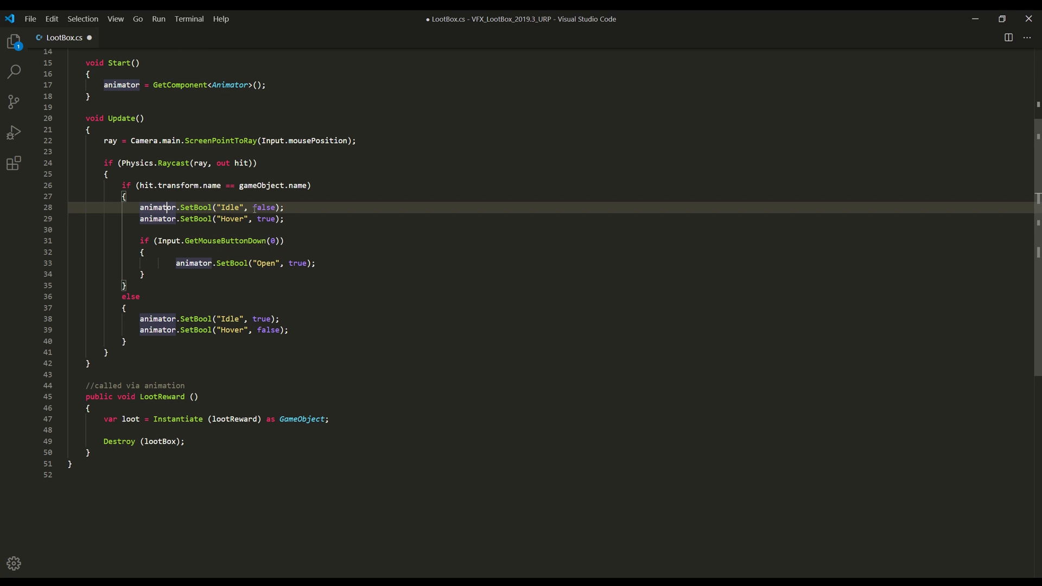
pyautogui.doubleClick(233, 219)
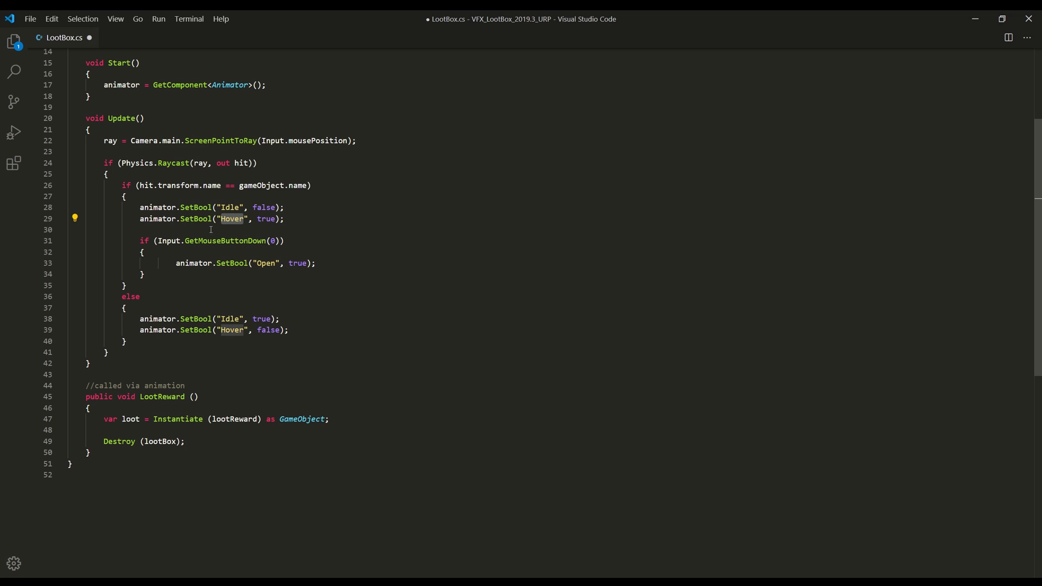
pyautogui.scroll(-1, 220, 240)
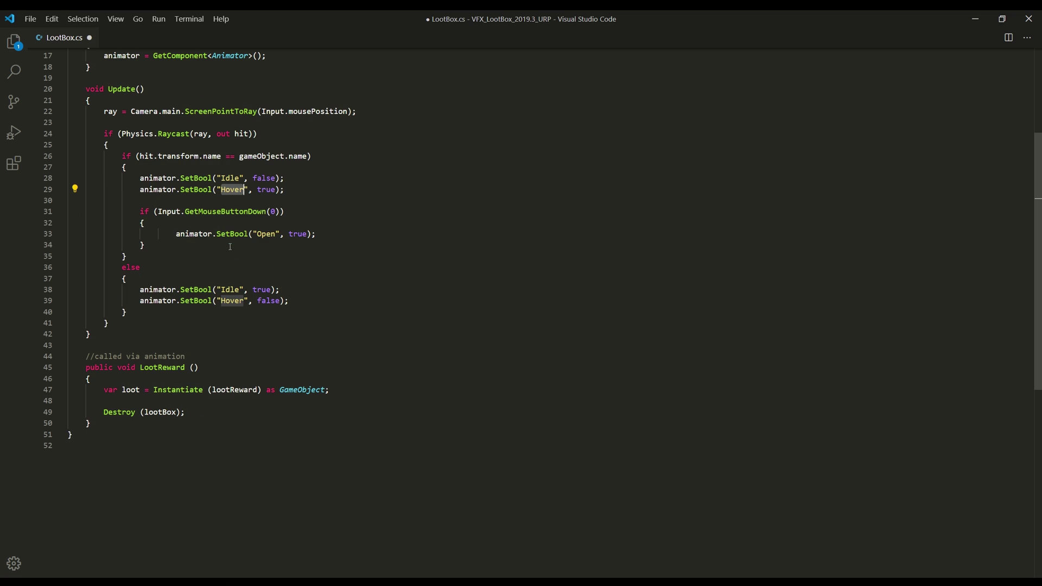
# Step: Remove the extra indent before animator.SetBool("Open", true) on line 33 and review the else branch
pyautogui.click(174, 233)
pyautogui.press('BackSpace')
pyautogui.click(267, 246)
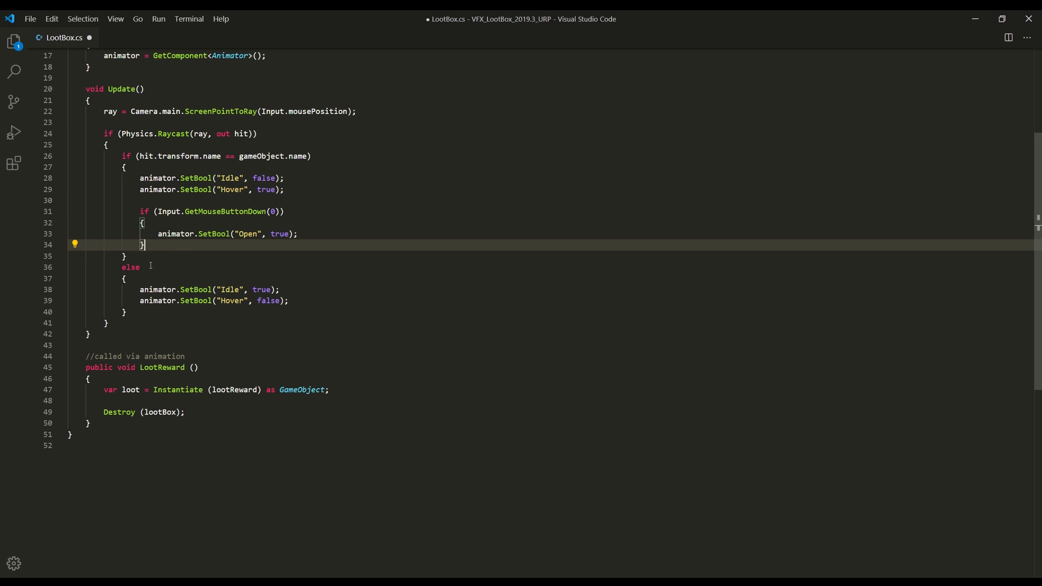
pyautogui.press('Up')
pyautogui.press('Up')
pyautogui.press('Up')
pyautogui.press('Down')
pyautogui.press('Home')
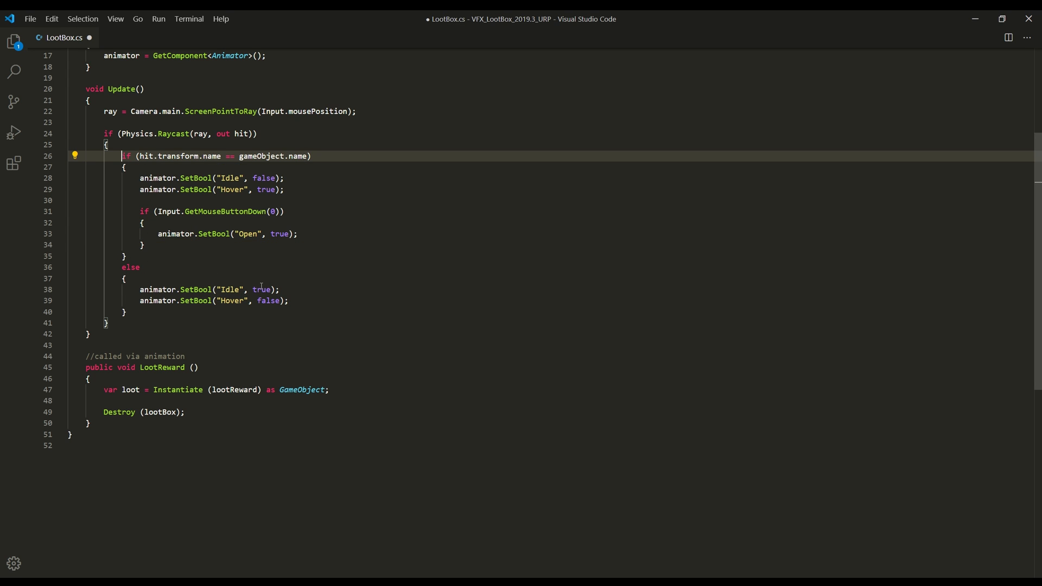
pyautogui.click(258, 301)
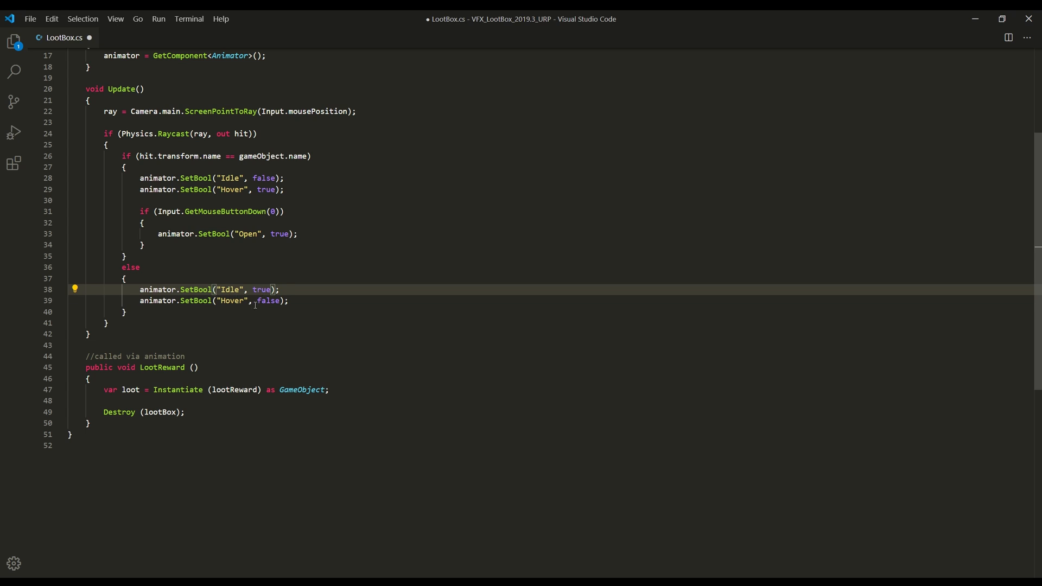
pyautogui.click(257, 300)
# Step: Review the LootReward method's Instantiate and Destroy calls and the lootReward and lootBox fields
pyautogui.doubleClick(164, 367)
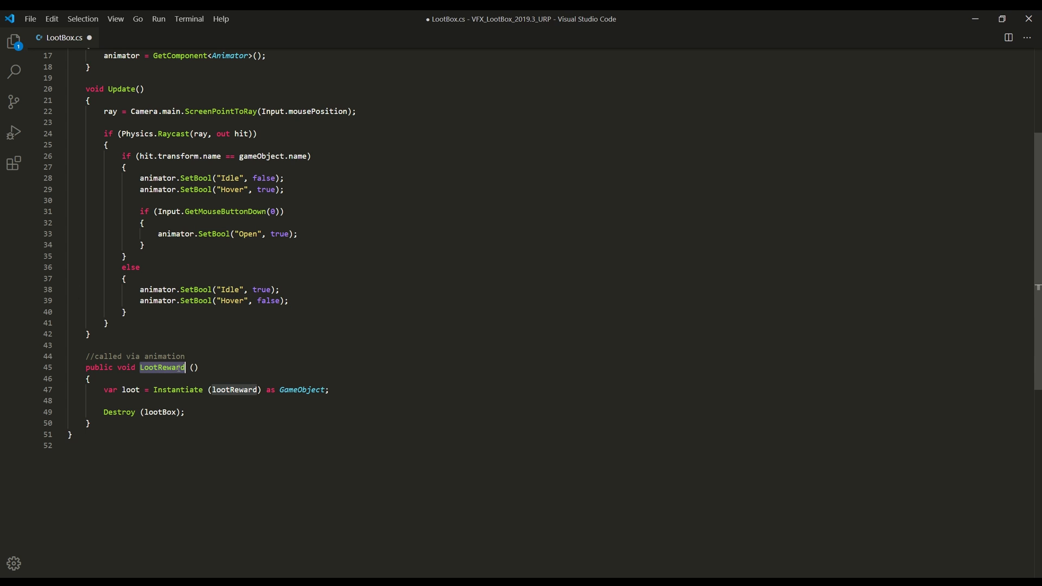
pyautogui.click(172, 412)
pyautogui.doubleClick(171, 391)
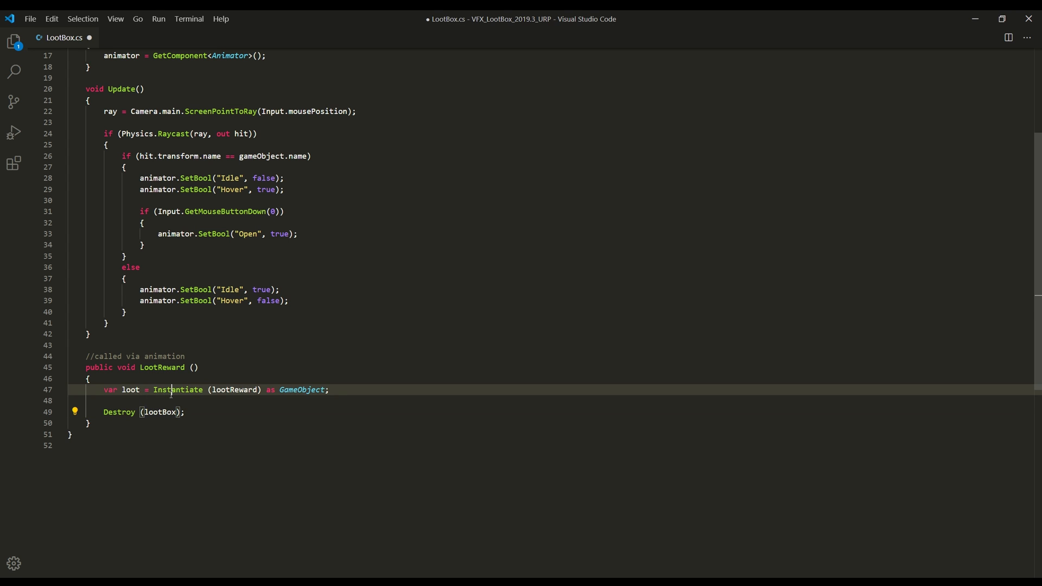
pyautogui.doubleClick(226, 390)
pyautogui.scroll(5, 225, 382)
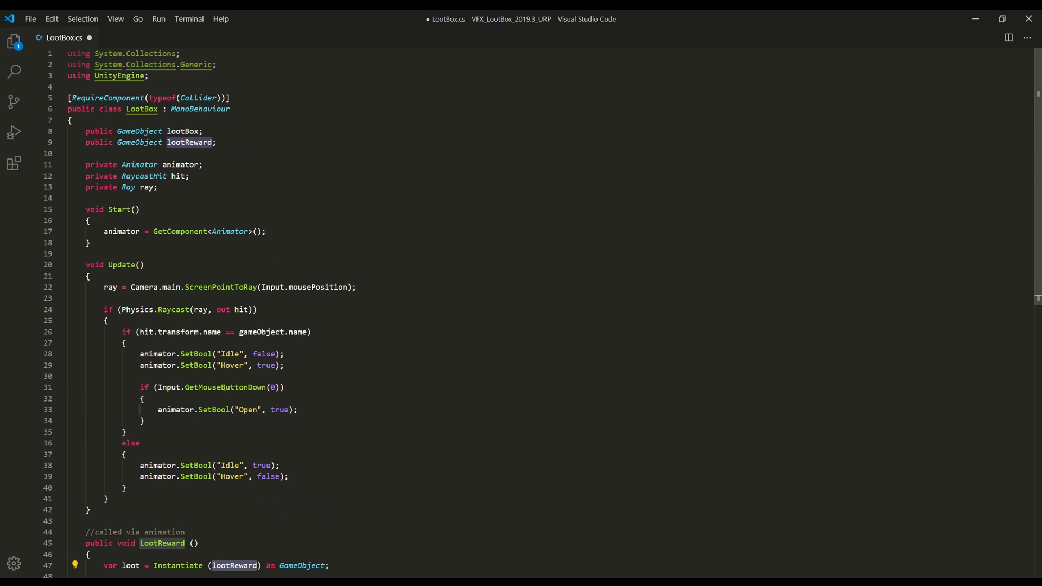
pyautogui.doubleClick(193, 143)
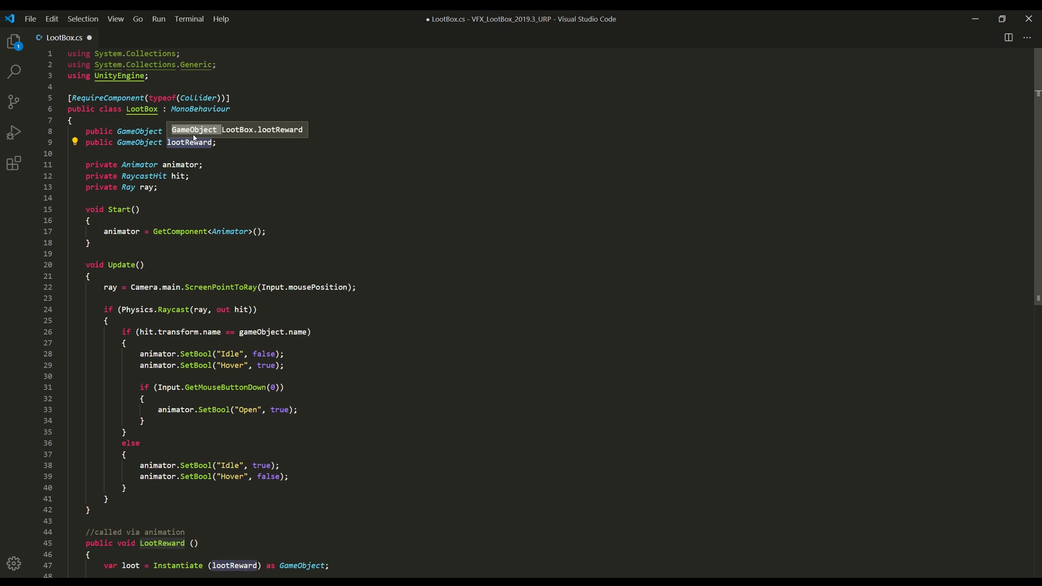
pyautogui.click(165, 177)
pyautogui.doubleClick(183, 132)
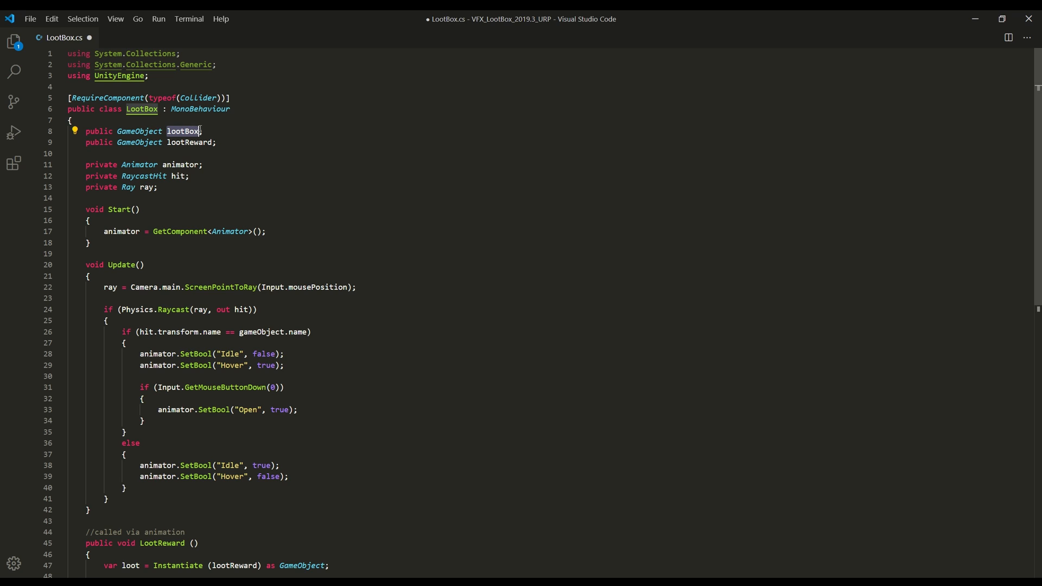
pyautogui.scroll(-5, 522, 293)
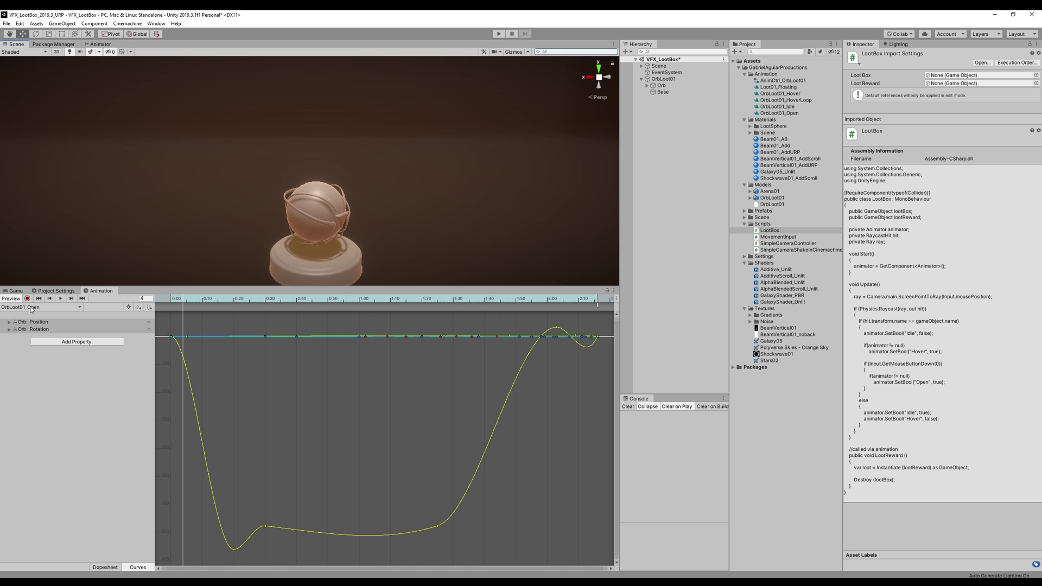
# Step: Keep the OrbLoot01_Open clip and inspect its LootReward animation event
pyautogui.click(33, 309)
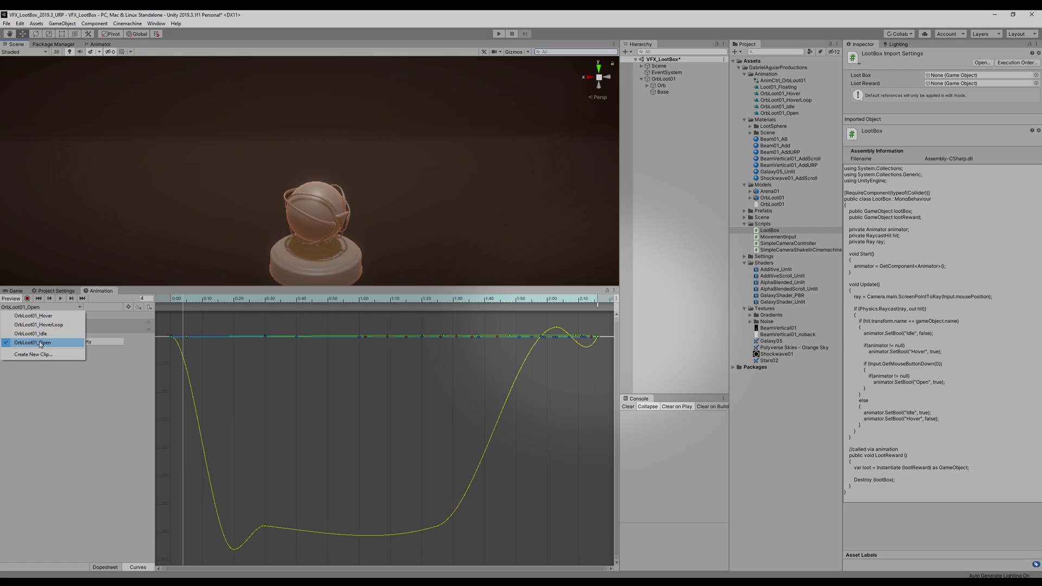
pyautogui.click(447, 331)
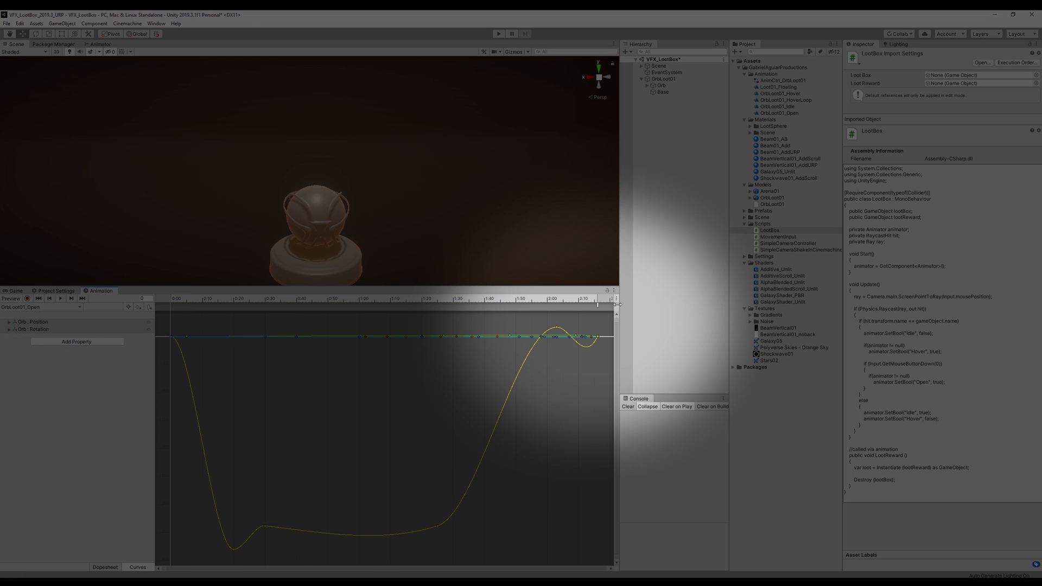
pyautogui.click(600, 307)
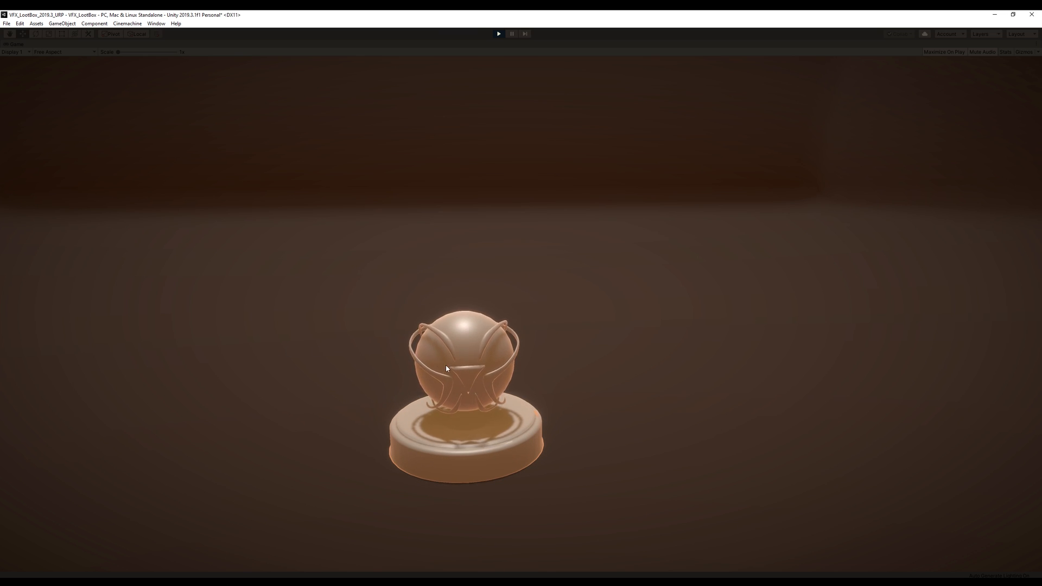
# Step: Play the scene, trigger the orb to open, then stop play mode
pyautogui.click(466, 357)
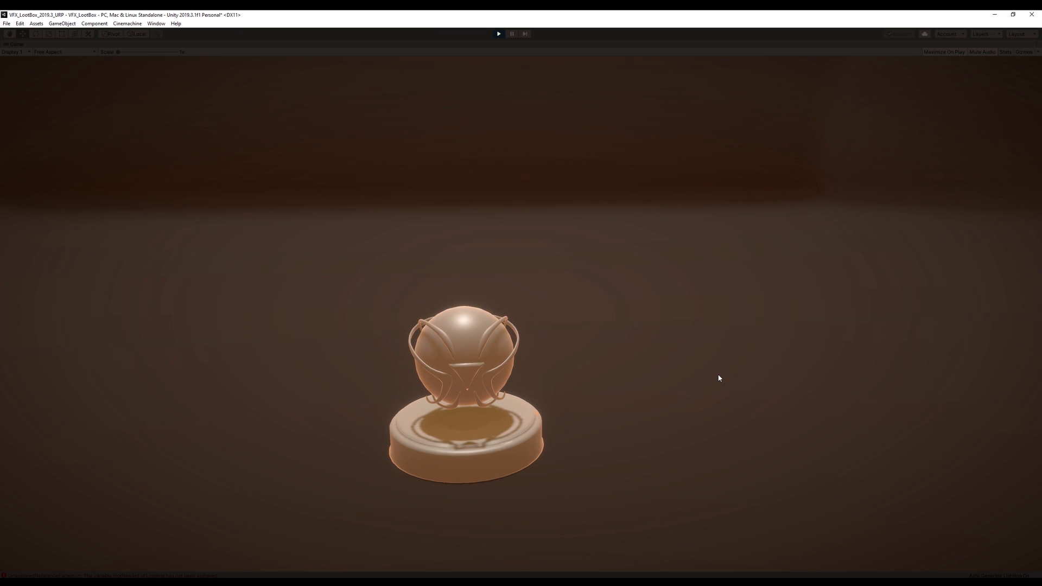
pyautogui.click(494, 33)
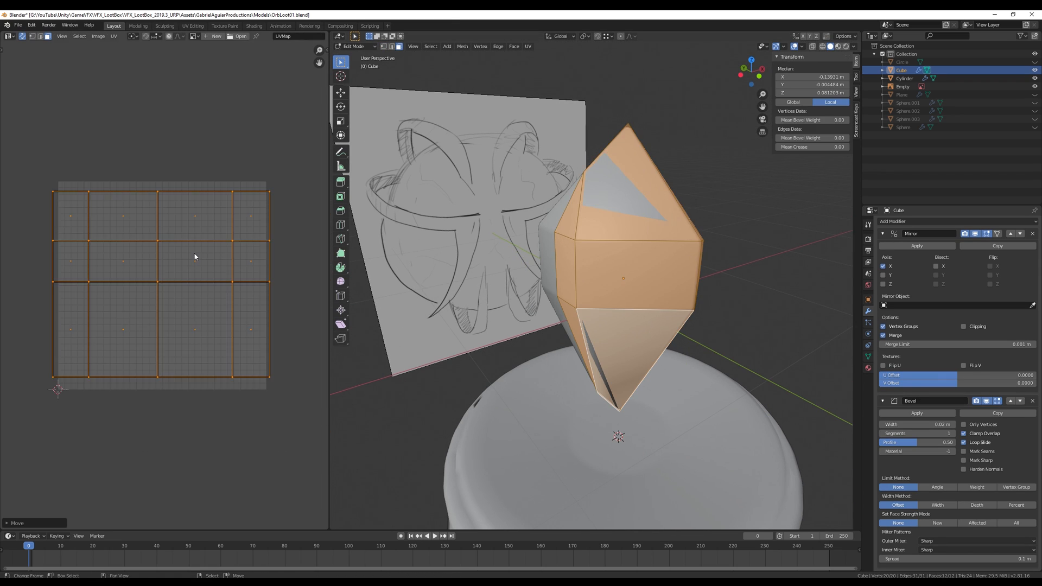
# Step: Scale the gem's selected UV layout down to about 0.93
pyautogui.press('s')
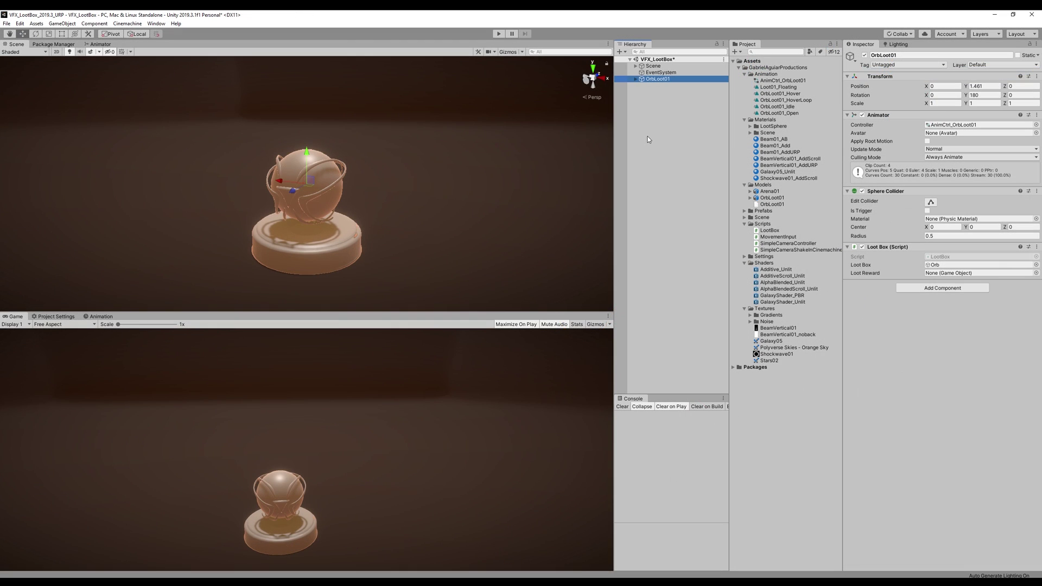
# Step: Create empty LootReward01, unpack an OrbLoot01 copy, parent GemStone under it and delete the leftover copy
pyautogui.rightClick(664, 126)
pyautogui.click(695, 202)
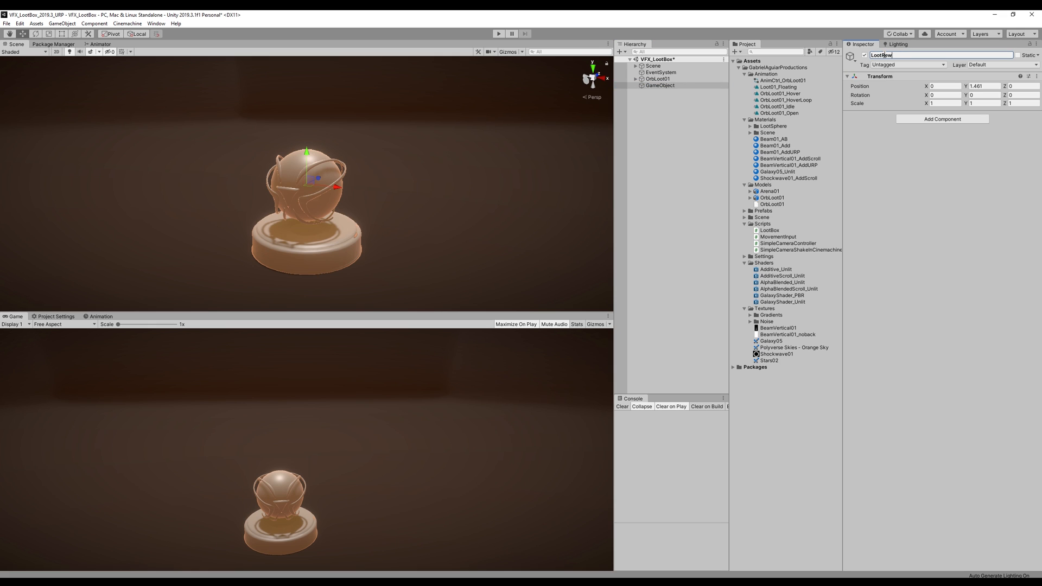
pyautogui.rightClick(665, 91)
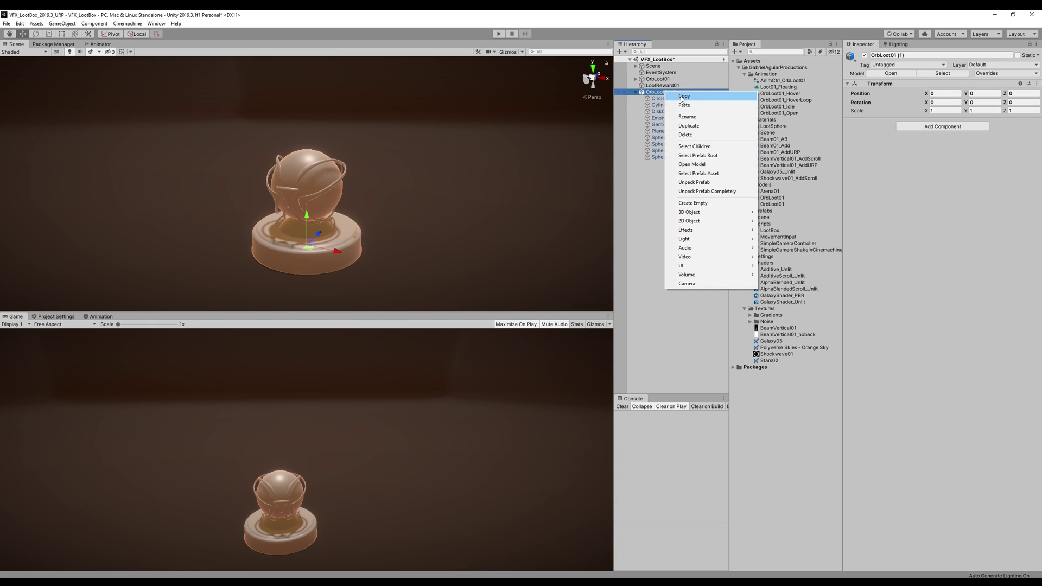
pyautogui.click(702, 192)
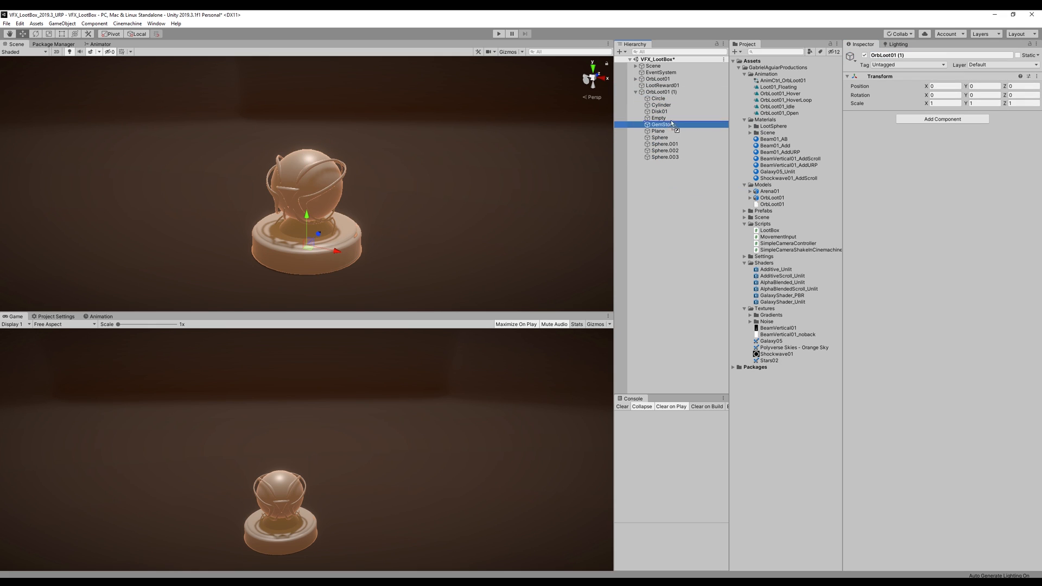
pyautogui.moveTo(677, 95); pyautogui.dragTo(680, 93)
pyautogui.click(663, 99)
pyautogui.press('Delete')
# Step: Reset the gem's transform and save LootReward01 as a prefab in the Prefabs folder
pyautogui.click(1036, 75)
pyautogui.press('r')
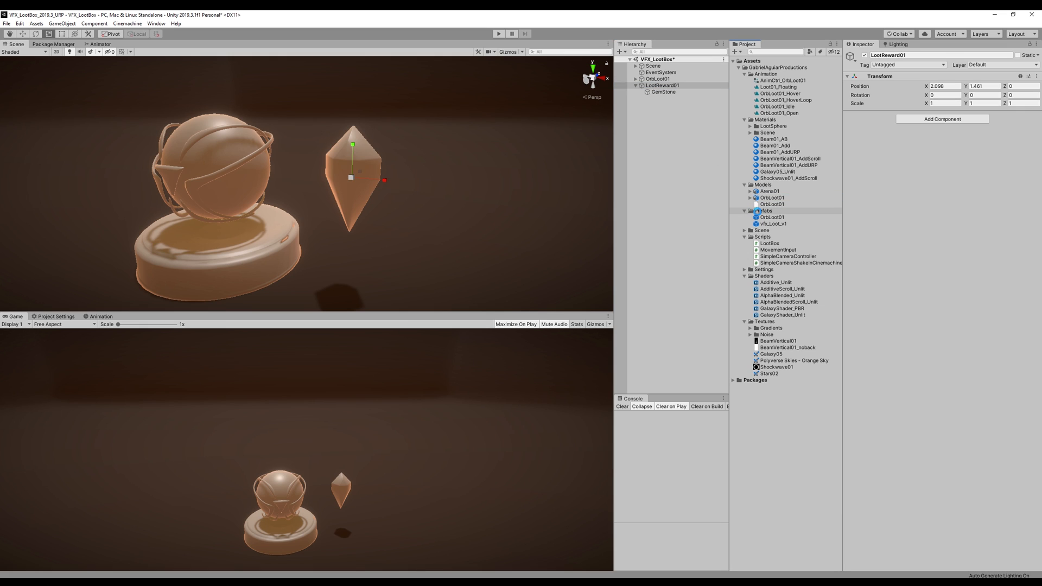
pyautogui.moveTo(757, 210); pyautogui.dragTo(758, 214)
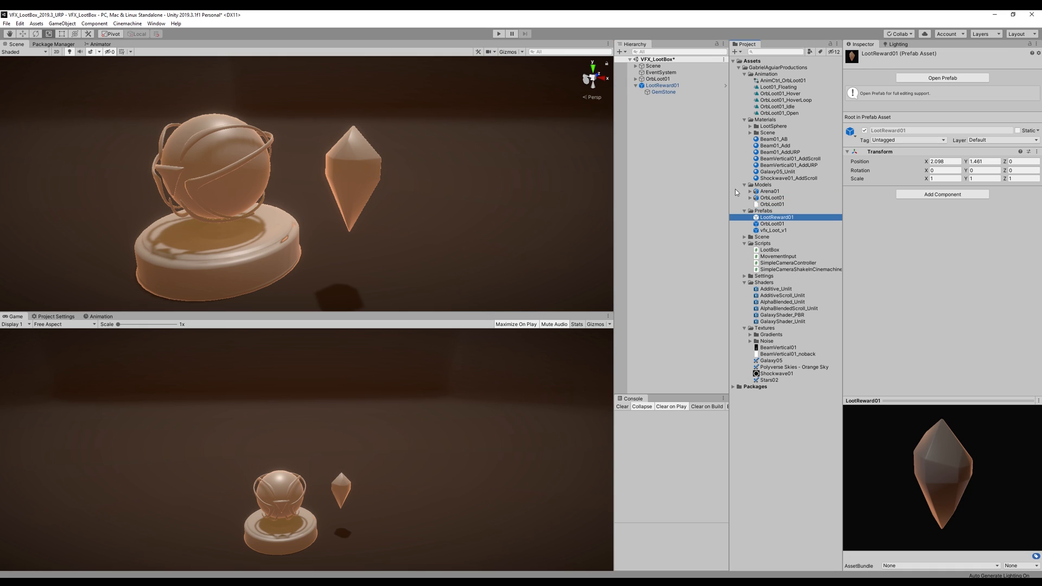
# Step: Assign the LootReward01 prefab as OrbLoot01's Loot Reward and start playing the scene
pyautogui.click(657, 79)
pyautogui.moveTo(787, 217); pyautogui.dragTo(926, 273)
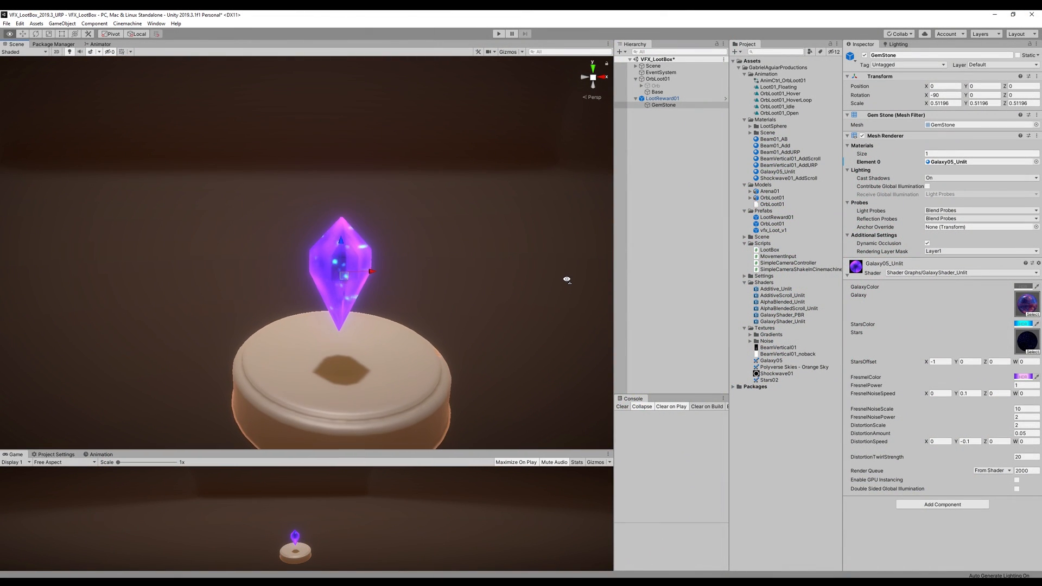
pyautogui.keyDown('alt'); pyautogui.moveTo(567, 279); pyautogui.dragTo(489, 259); pyautogui.keyUp('alt')
pyautogui.hotkey('ctrl', 'p')
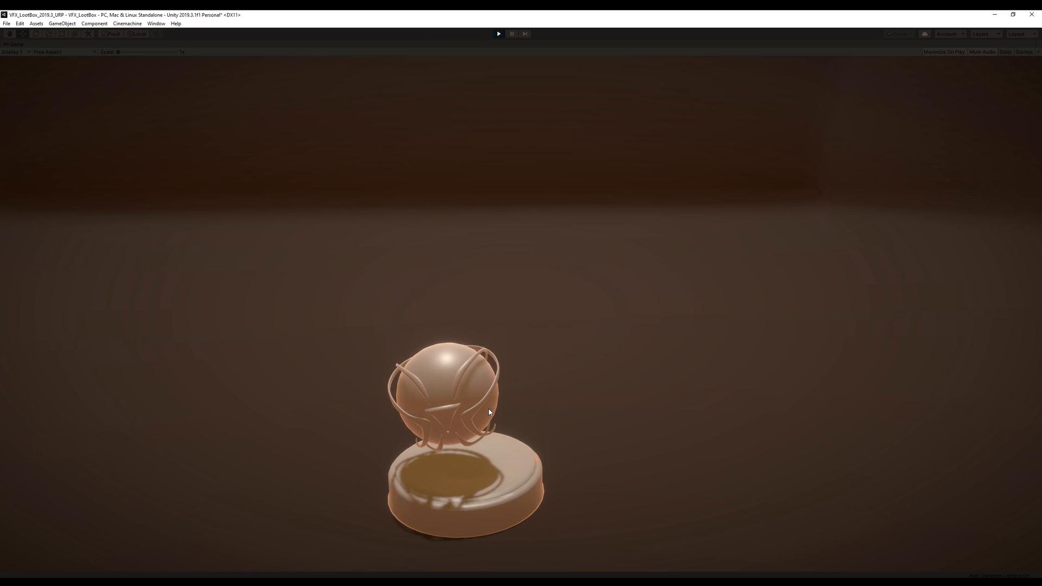
# Step: Open the orb in play, then select vfx_ParticlesLoop and all its looping beam and particle systems to preview them
pyautogui.click(480, 408)
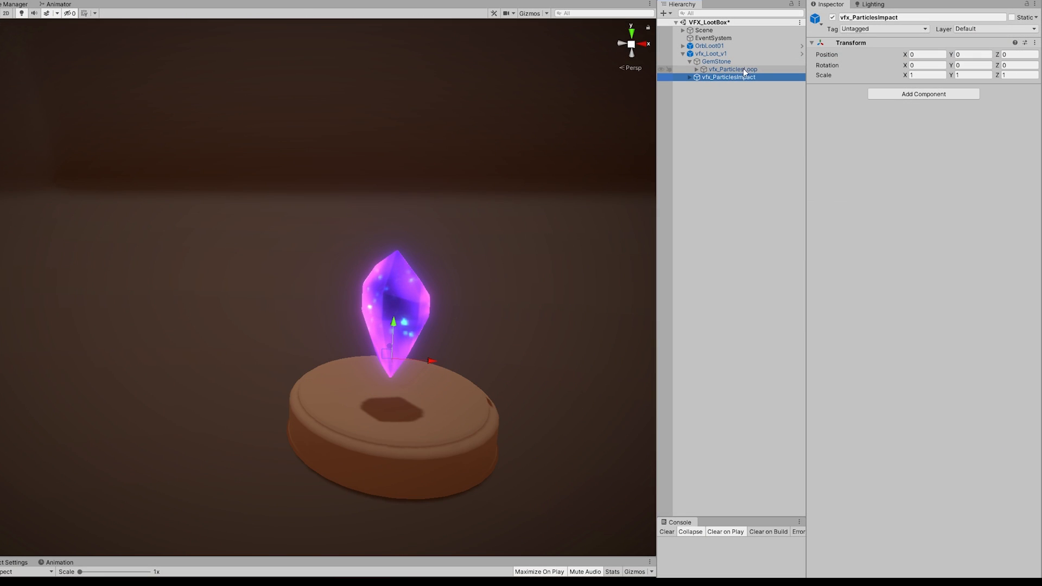
pyautogui.click(746, 71)
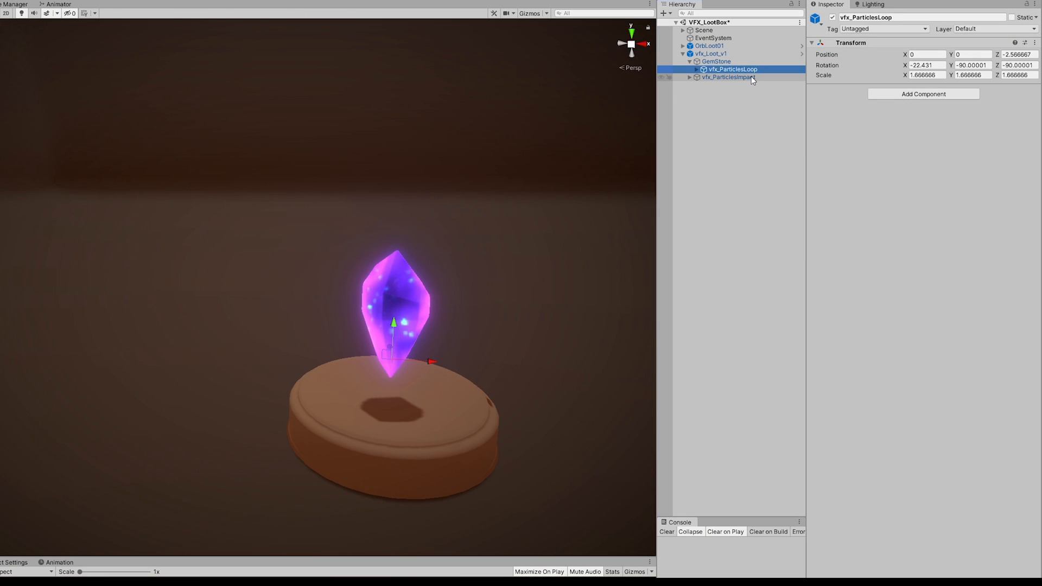
pyautogui.click(746, 82)
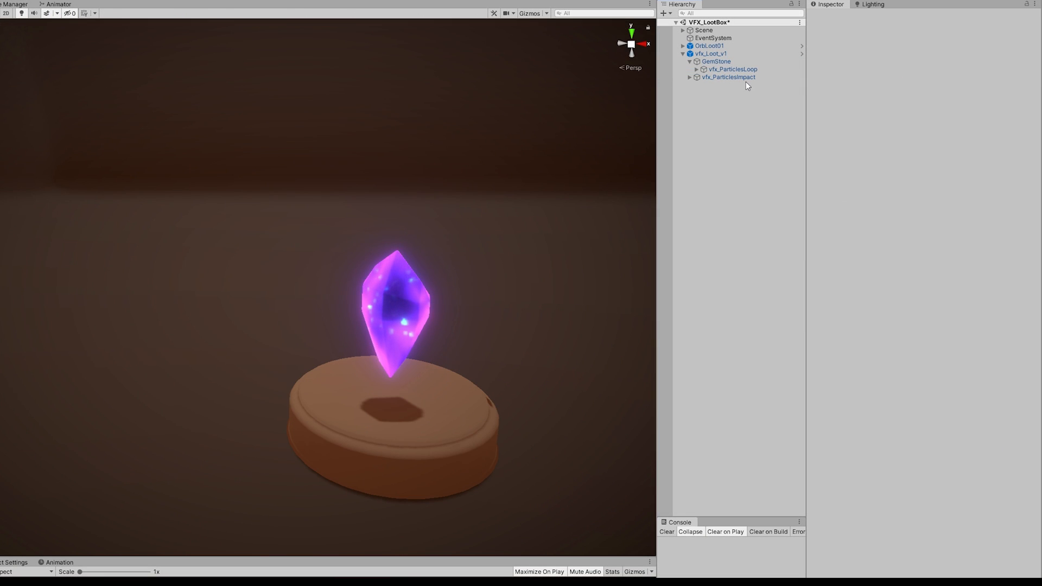
pyautogui.click(750, 70)
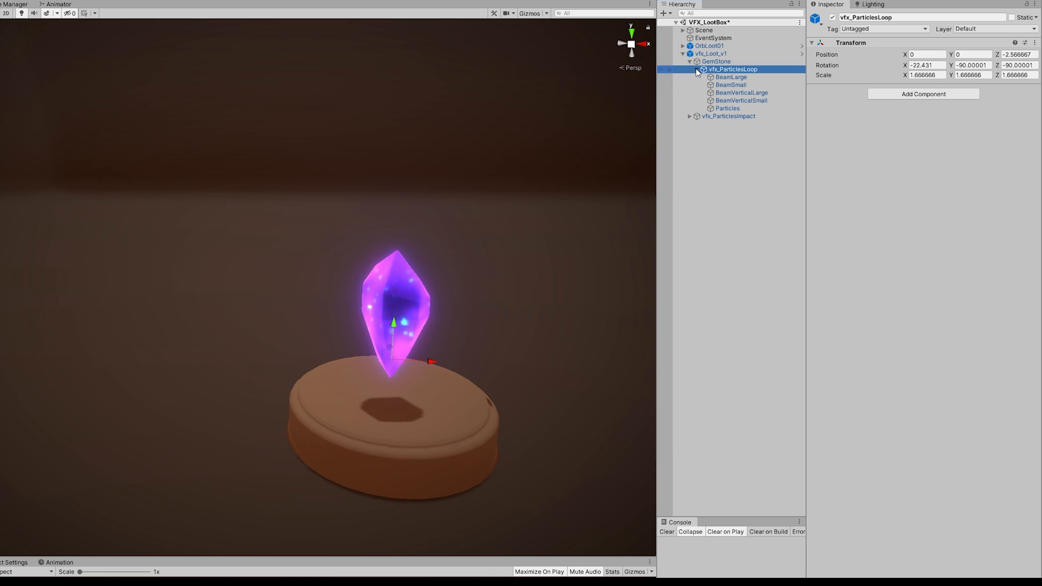
pyautogui.click(695, 69)
pyautogui.click(730, 76)
pyautogui.keyDown('shift'); pyautogui.click(725, 109); pyautogui.keyUp('shift')
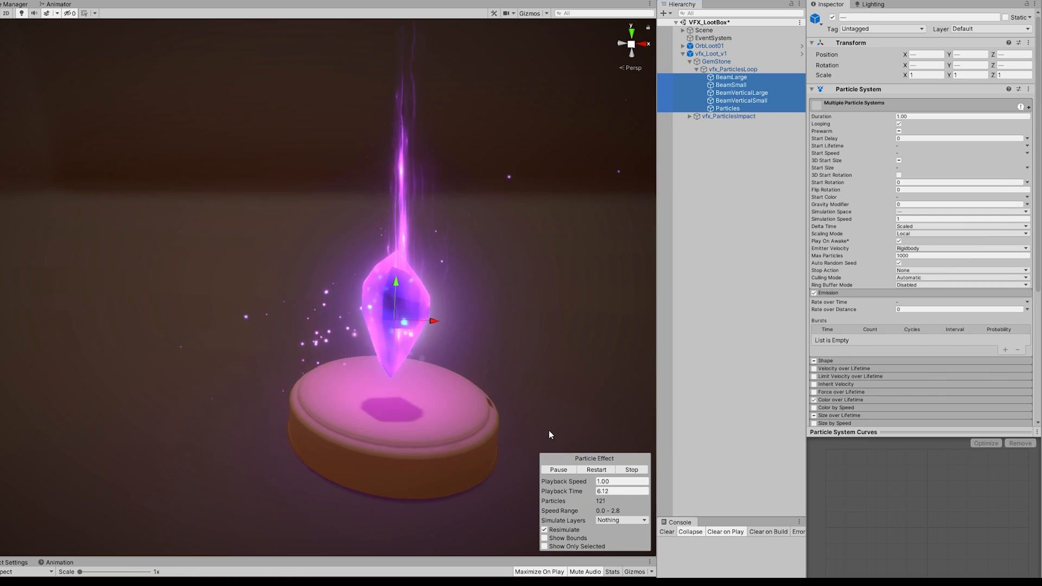
# Step: Select all five vfx_ParticlesImpact systems and replay their impact burst over the gem
pyautogui.click(690, 117)
pyautogui.click(723, 124)
pyautogui.keyDown('shift'); pyautogui.click(725, 155); pyautogui.keyUp('shift')
pyautogui.click(596, 470)
pyautogui.keyDown('alt'); pyautogui.moveTo(570, 423); pyautogui.dragTo(565, 385); pyautogui.keyUp('alt')
pyautogui.click(595, 471)
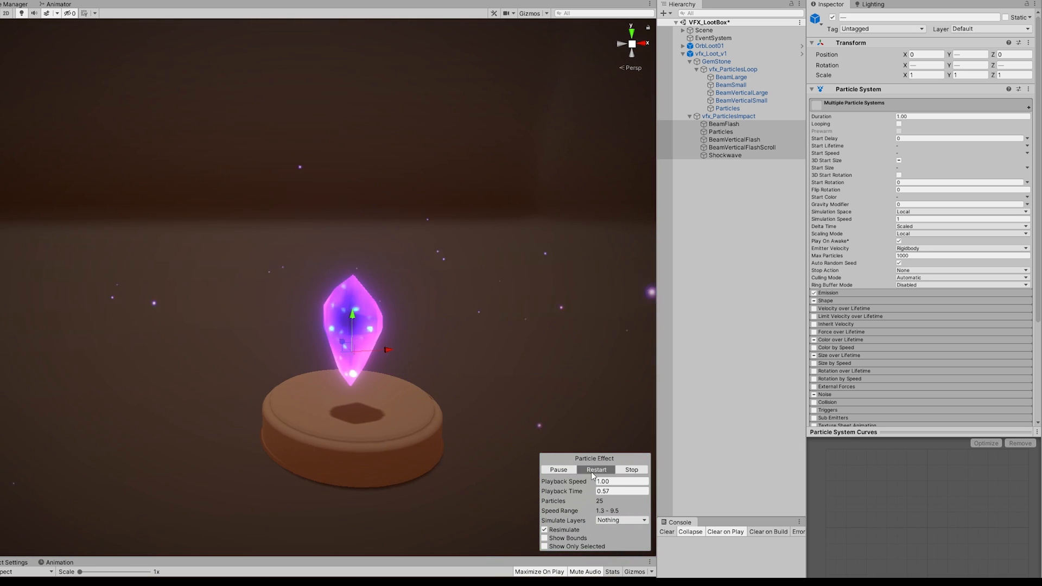
pyautogui.moveTo(434, 342)
pyautogui.keyDown('alt'); pyautogui.mouseDown()
pyautogui.moveTo(494, 333)
pyautogui.moveTo(487, 347)
pyautogui.moveTo(452, 347)
pyautogui.mouseUp(); pyautogui.keyUp('alt')
# Step: Frame BeamFlash, replay its flash and review its Trails settings
pyautogui.doubleClick(753, 126)
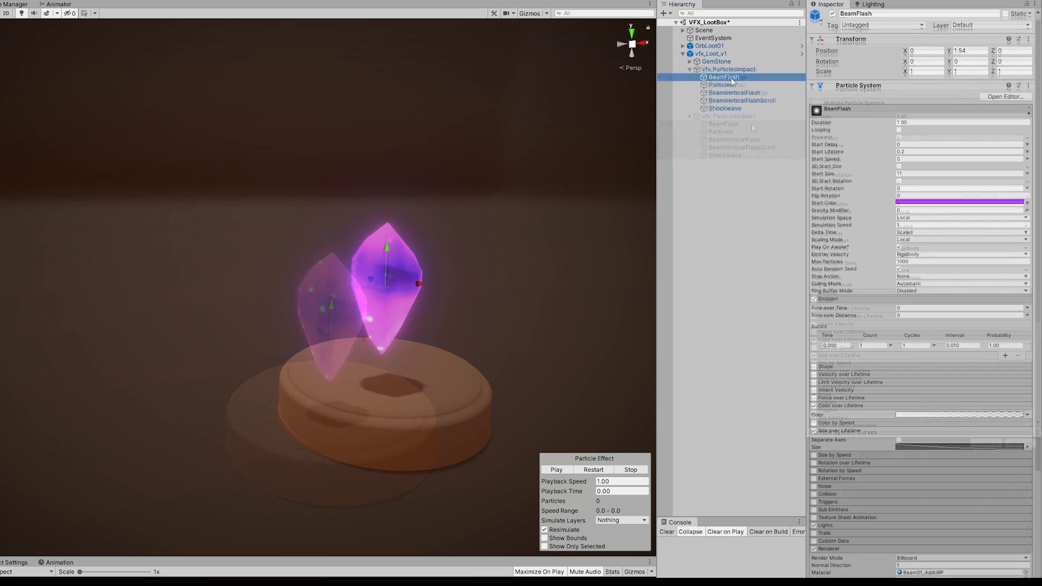
pyautogui.click(587, 469)
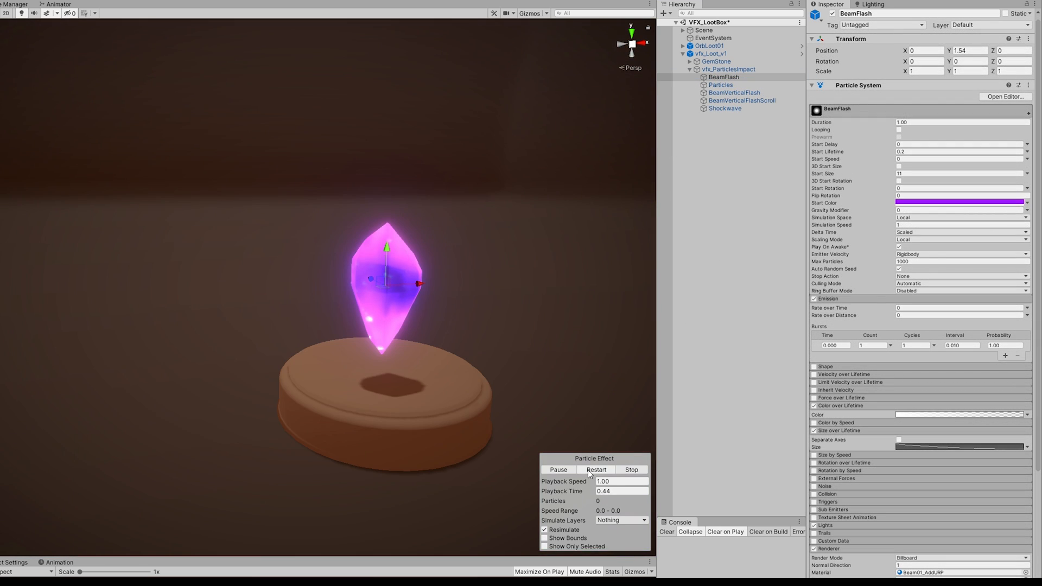
pyautogui.scroll(-2, 545, 417)
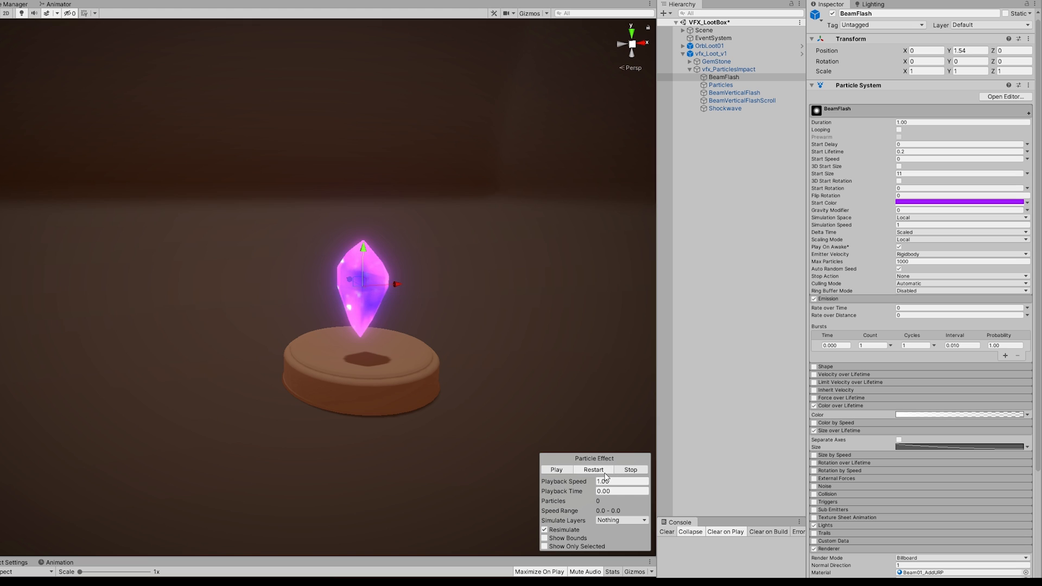
pyautogui.click(594, 470)
pyautogui.scroll(-3, 898, 408)
pyautogui.click(826, 446)
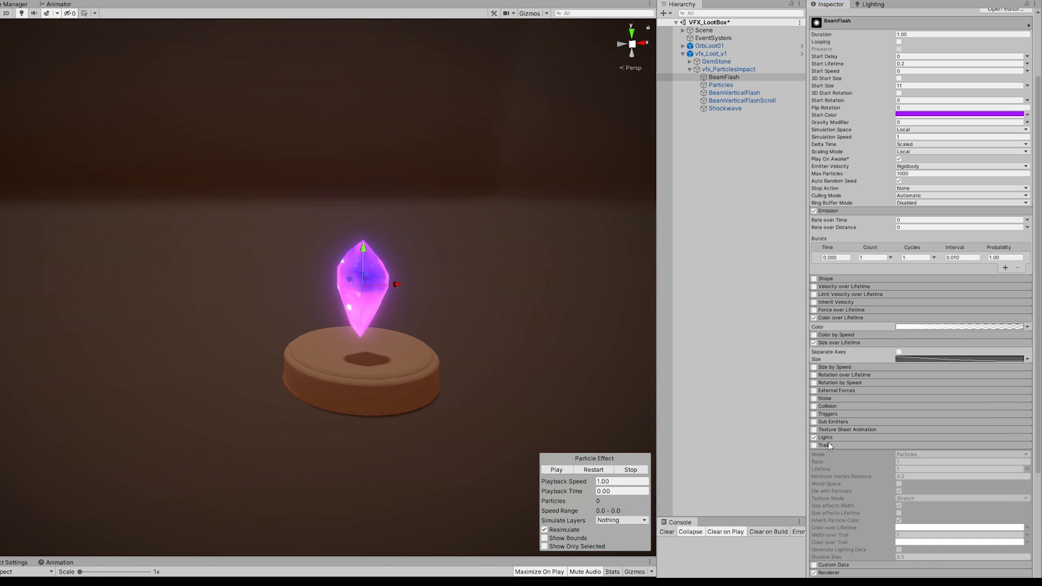
pyautogui.click(839, 512)
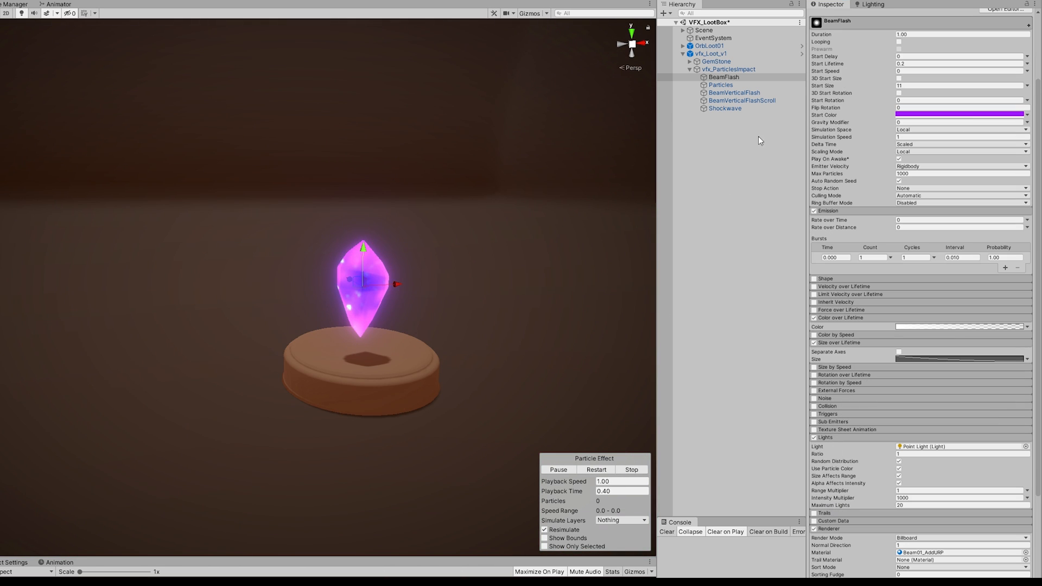
# Step: Inspect the Particles system's Noise settings, then replay the BeamVerticalFlash beam
pyautogui.click(721, 85)
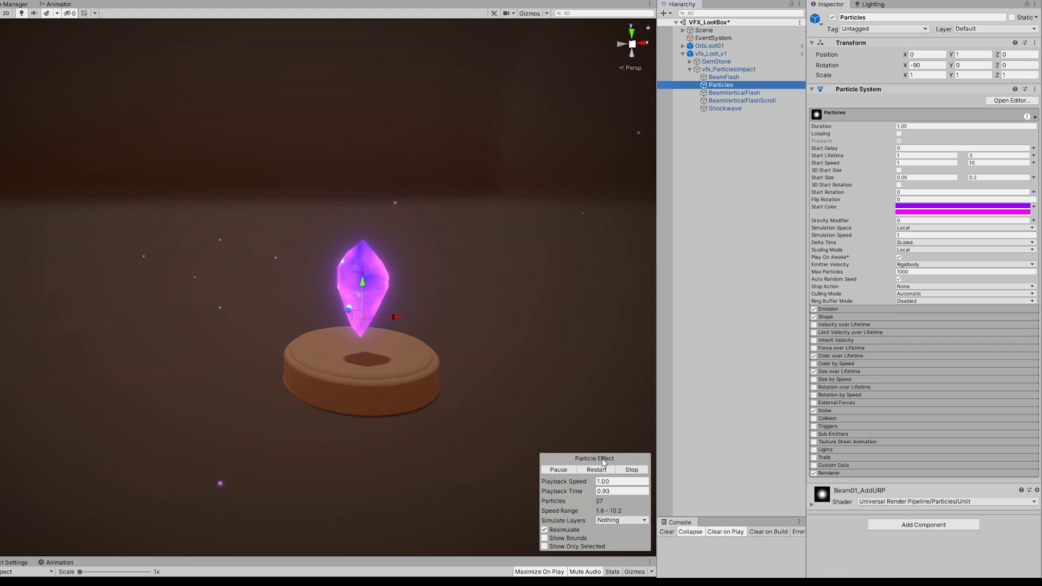
pyautogui.click(826, 411)
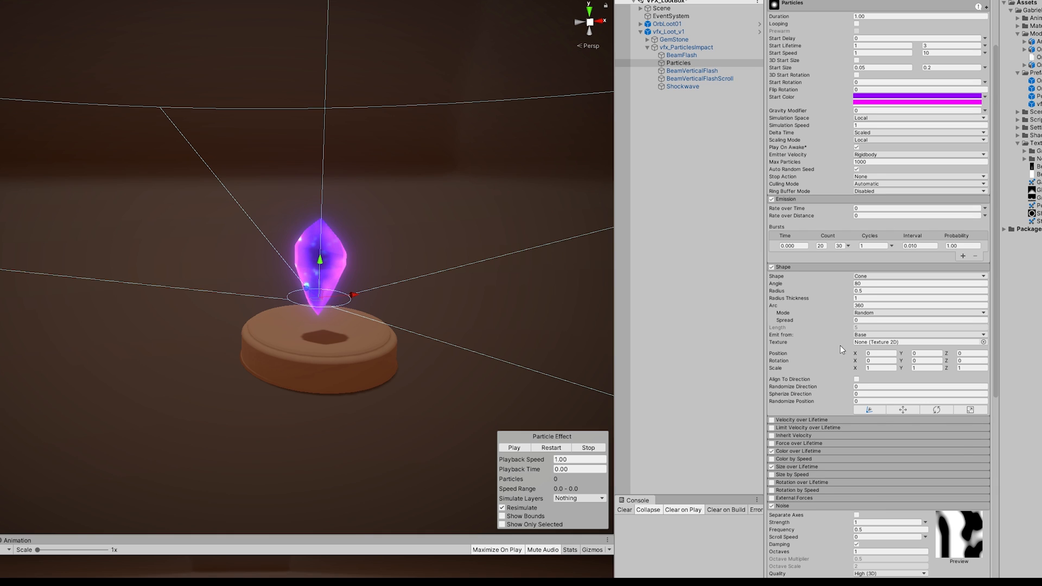
pyautogui.scroll(-3, 841, 346)
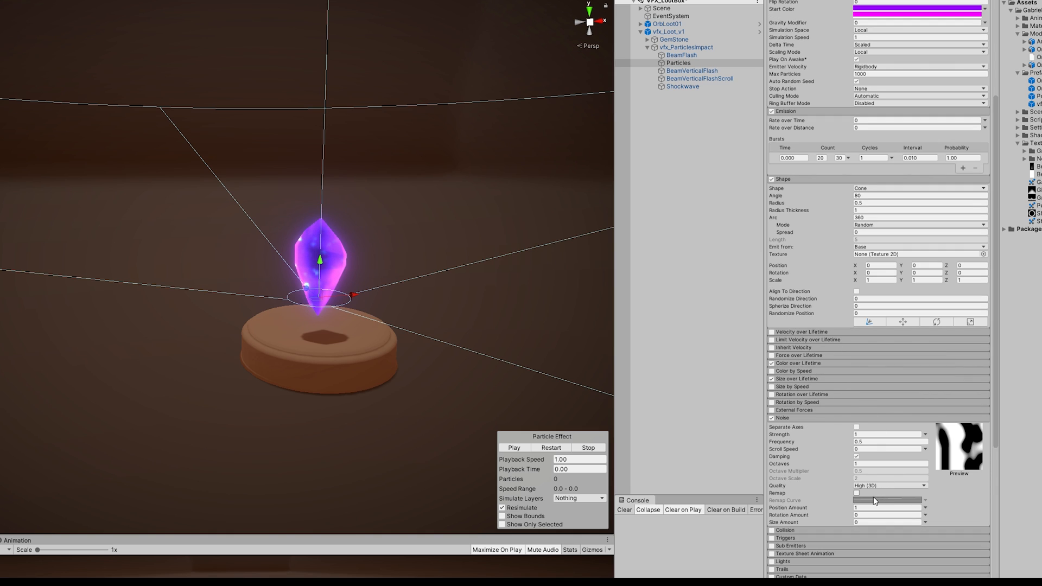
pyautogui.scroll(-6, 851, 493)
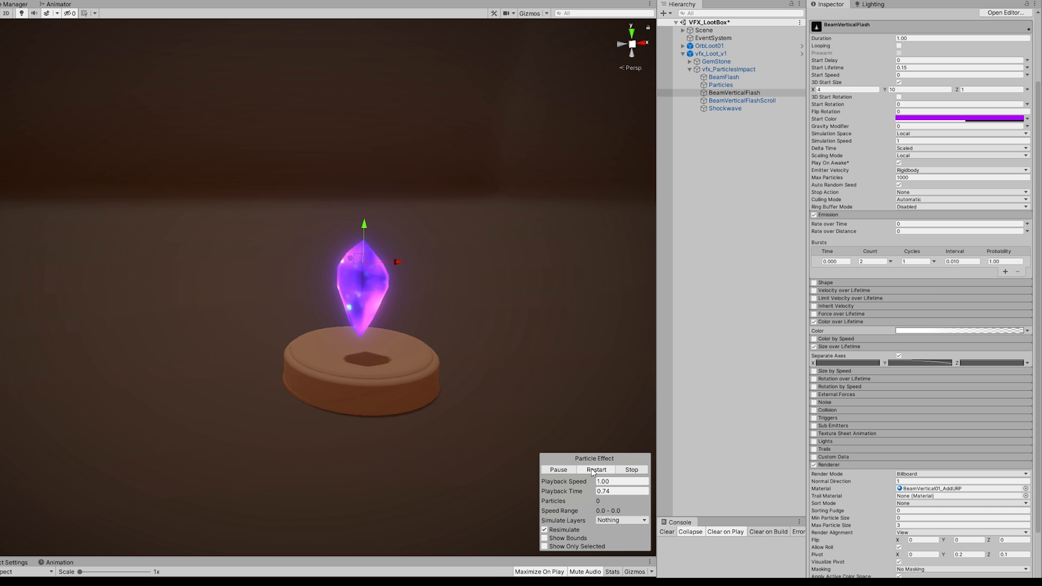
pyautogui.click(594, 470)
pyautogui.click(594, 470)
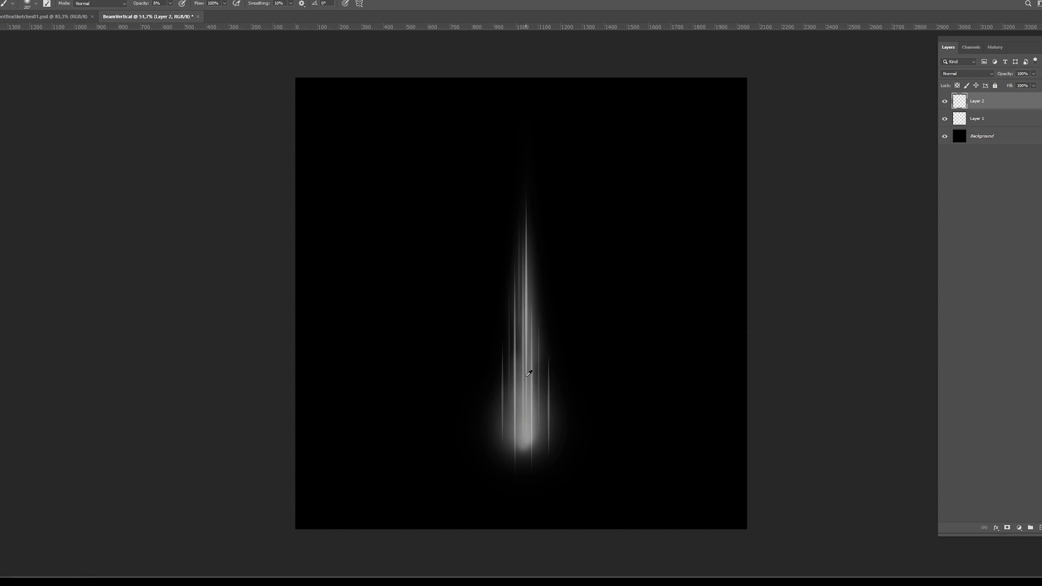
pyautogui.keyDown('alt'); pyautogui.scroll(-3, 485, 414); pyautogui.keyUp('alt')
pyautogui.hotkey('ctrl', 't')
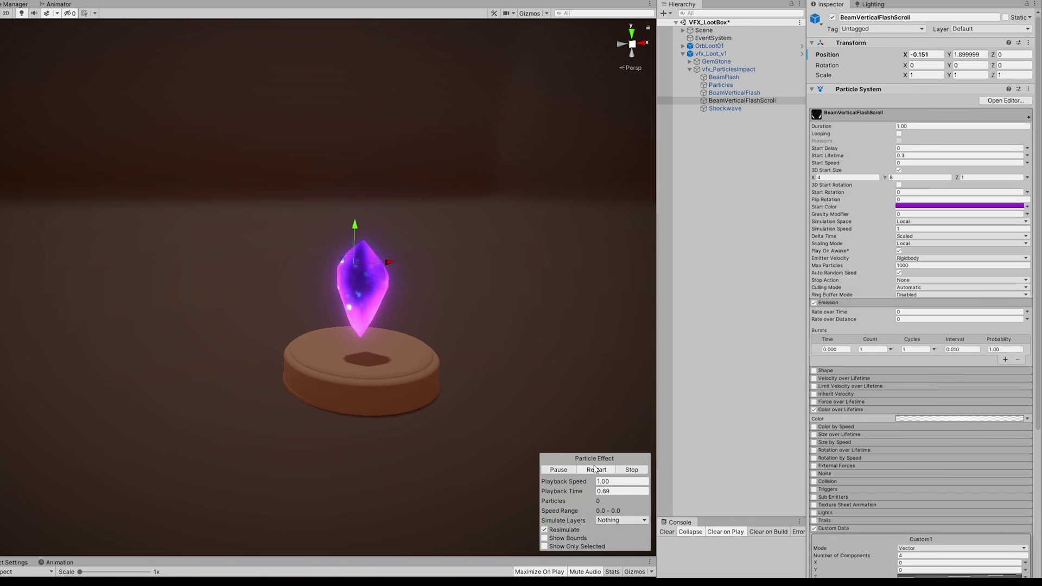
# Step: Replay the BeamVerticalFlashScroll rising beam twice, then pause it mid-play
pyautogui.click(597, 470)
pyautogui.click(596, 470)
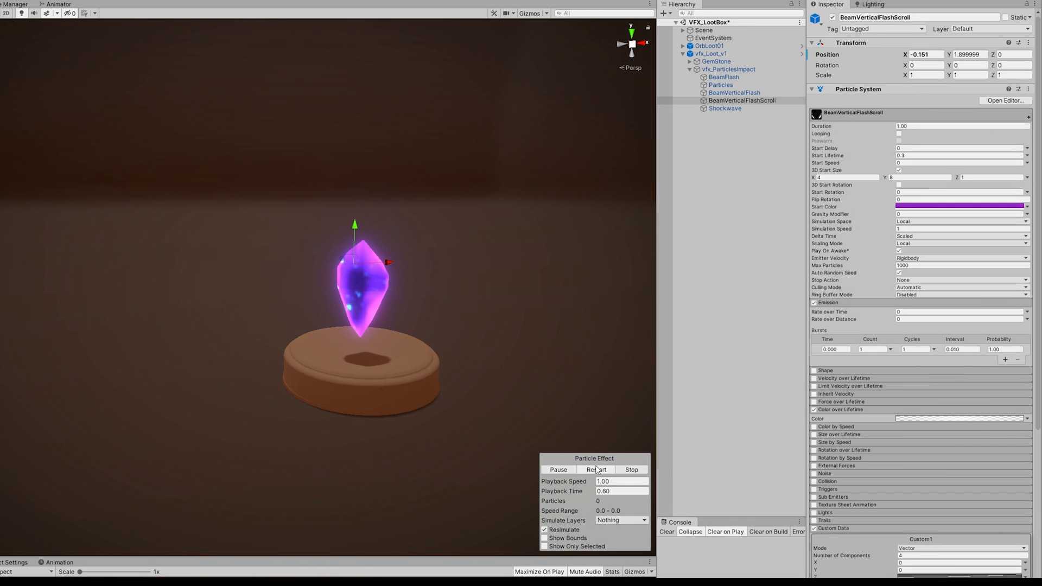
pyautogui.click(597, 469)
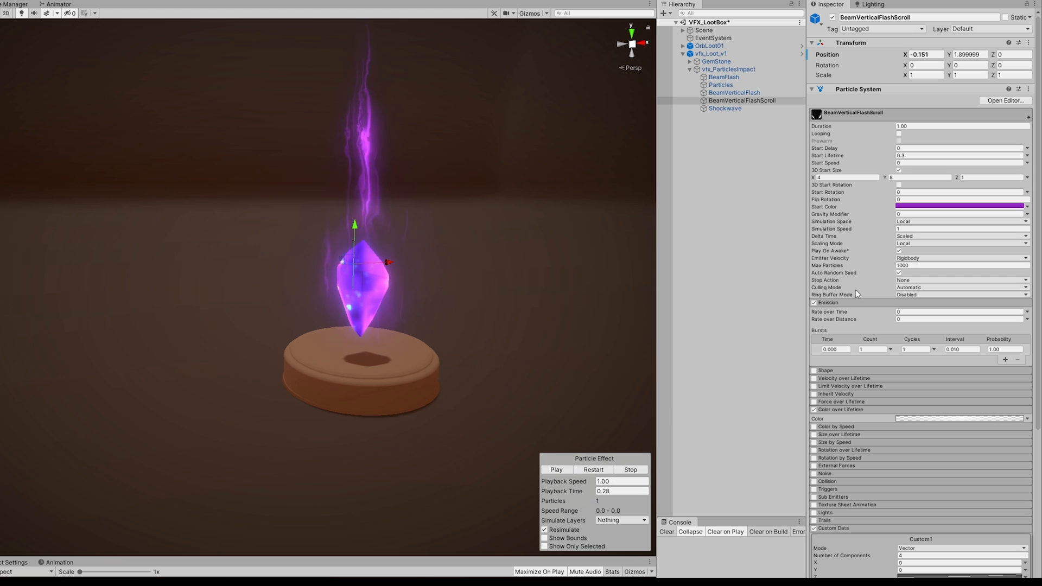
pyautogui.scroll(-3, 888, 372)
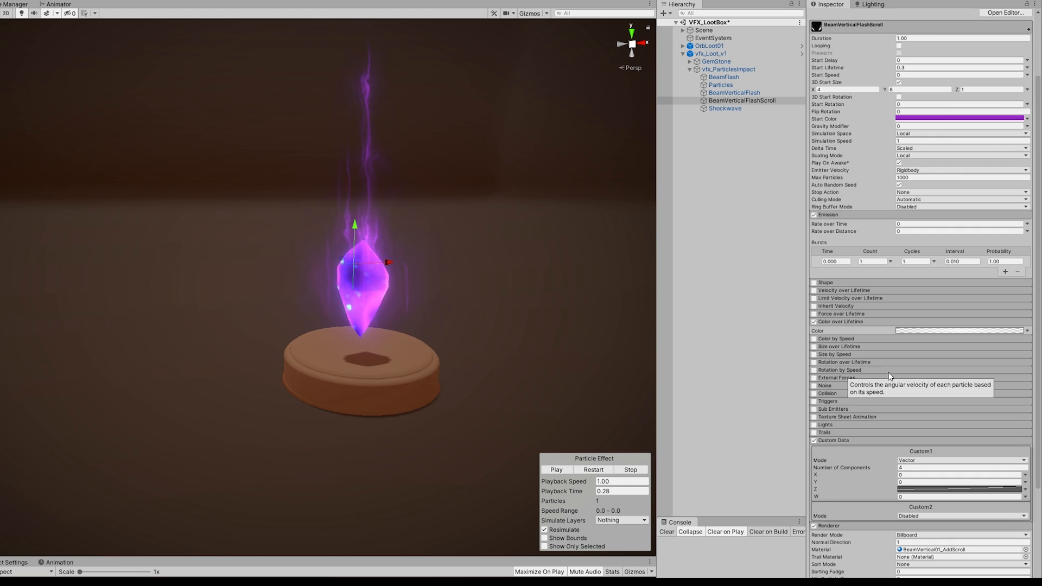
pyautogui.scroll(-3, 888, 374)
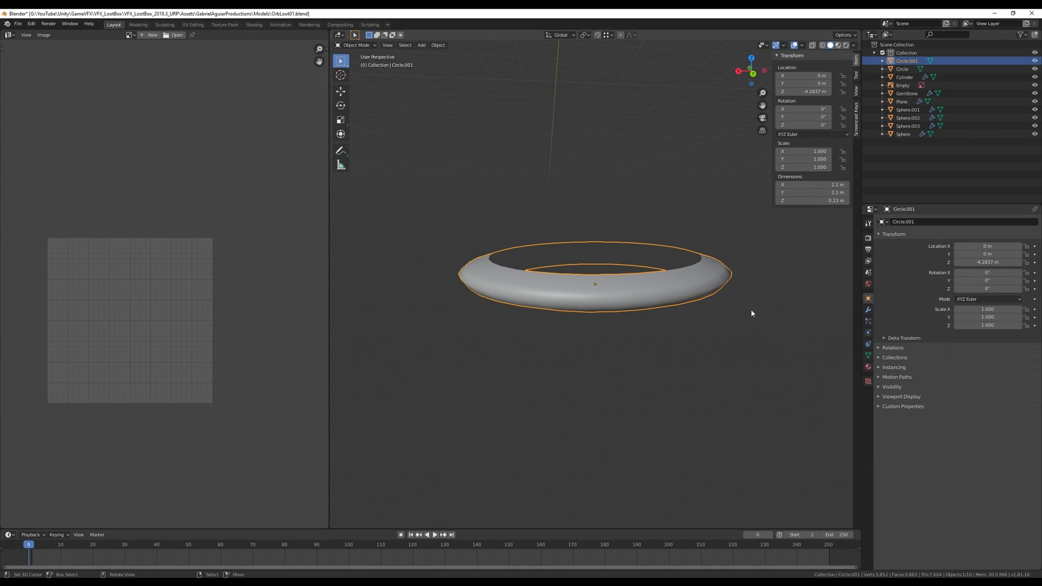
# Step: Extrude the circle's edge and scale it inward into a flat ring, then unwrap its UVs
pyautogui.moveTo(751, 313)
pyautogui.mouseDown(button='middle')
pyautogui.moveTo(702, 332)
pyautogui.moveTo(588, 316)
pyautogui.moveTo(619, 375)
pyautogui.moveTo(628, 369)
pyautogui.mouseUp(button='middle')
pyautogui.press('Tab')
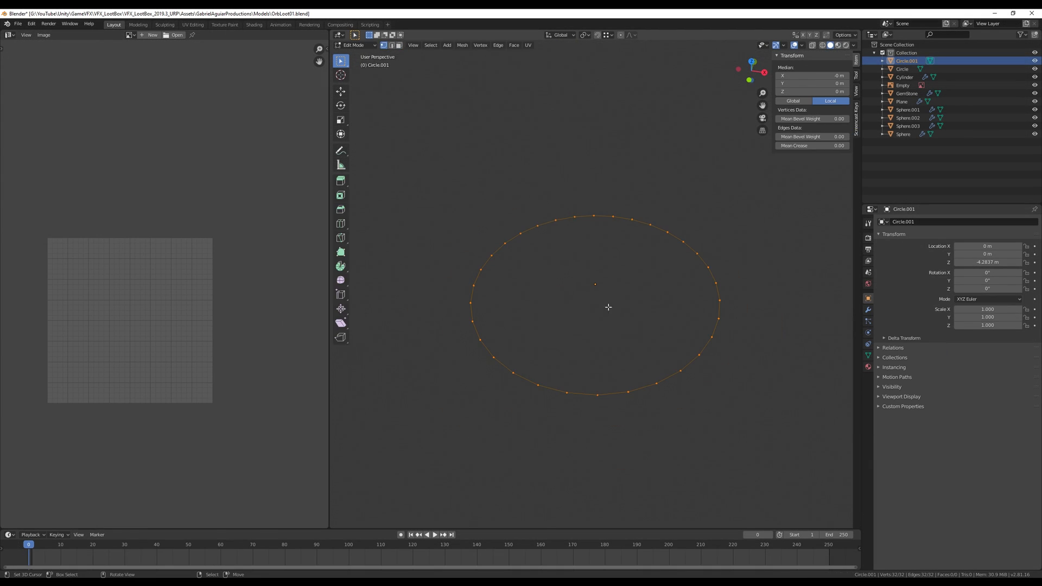
pyautogui.press('e')
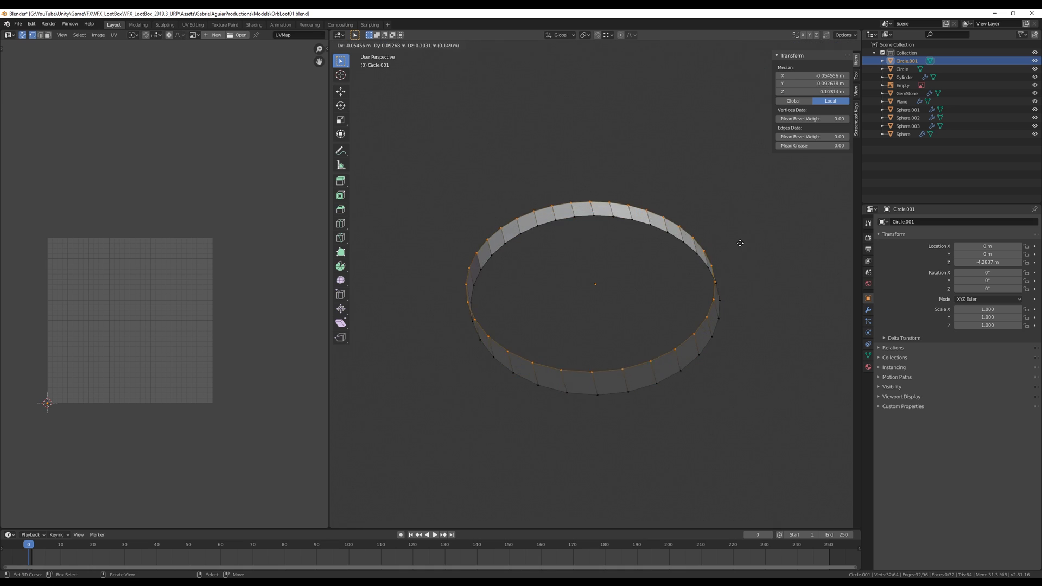
pyautogui.rightClick(749, 243)
pyautogui.press('s')
pyautogui.click(664, 263)
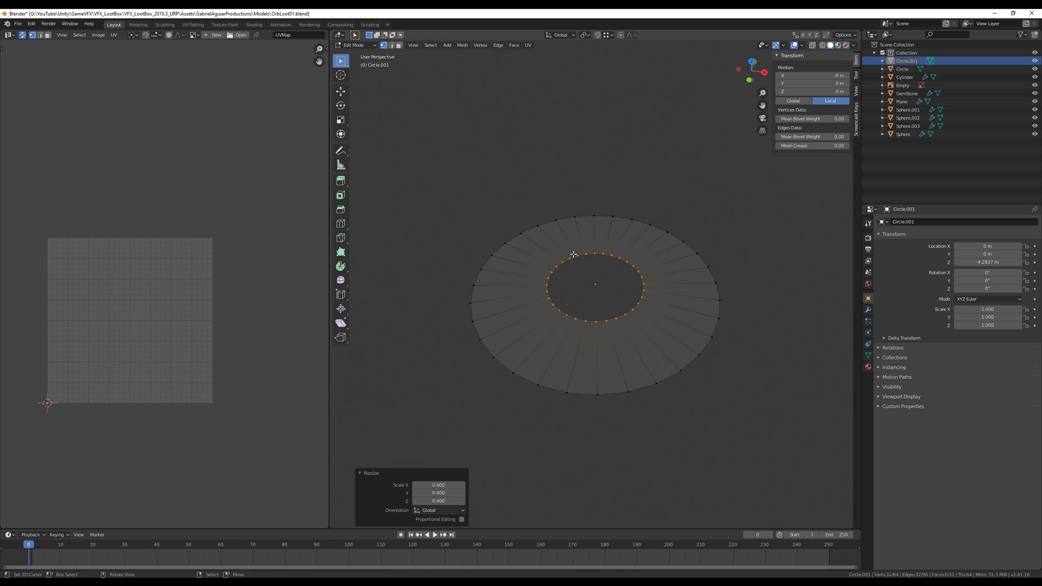
pyautogui.hotkey('alt', 'a')
pyautogui.press('a')
pyautogui.press('u')
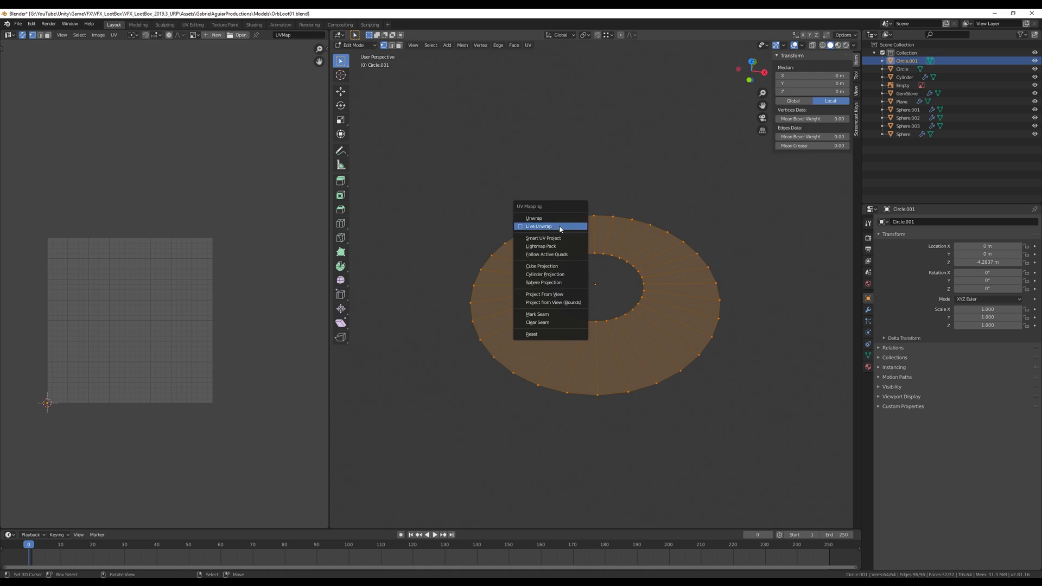
pyautogui.click(554, 218)
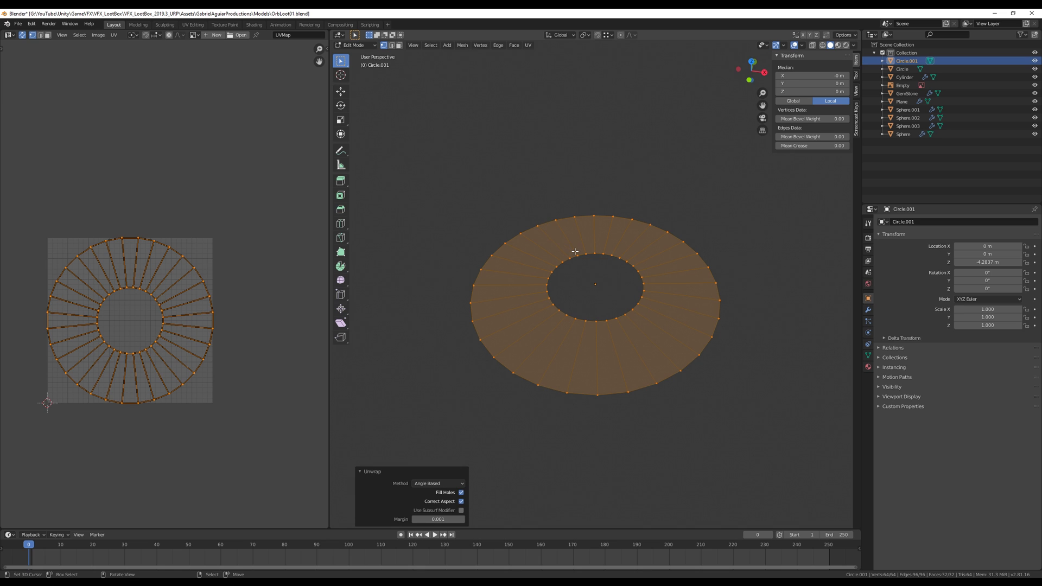
# Step: Raise the inner loop about 0.23 m and rescale the bottom outer and inner top edge loops
pyautogui.keyDown('alt'); pyautogui.click(594, 269); pyautogui.keyUp('alt')
pyautogui.press('e')
pyautogui.press('z')
pyautogui.moveTo(575, 251)
pyautogui.mouseDown(button='middle')
pyautogui.moveTo(594, 204)
pyautogui.moveTo(708, 296)
pyautogui.moveTo(610, 279)
pyautogui.mouseUp(button='middle')
pyautogui.click(622, 234)
pyautogui.keyDown('alt'); pyautogui.click(727, 304); pyautogui.keyUp('alt')
pyautogui.press('s')
pyautogui.moveTo(728, 305)
pyautogui.mouseDown(button='middle')
pyautogui.moveTo(733, 294)
pyautogui.moveTo(710, 321)
pyautogui.moveTo(593, 244)
pyautogui.mouseUp(button='middle')
pyautogui.click(765, 295)
pyautogui.keyDown('alt'); pyautogui.click(593, 244); pyautogui.keyUp('alt')
pyautogui.press('s')
pyautogui.click(744, 245)
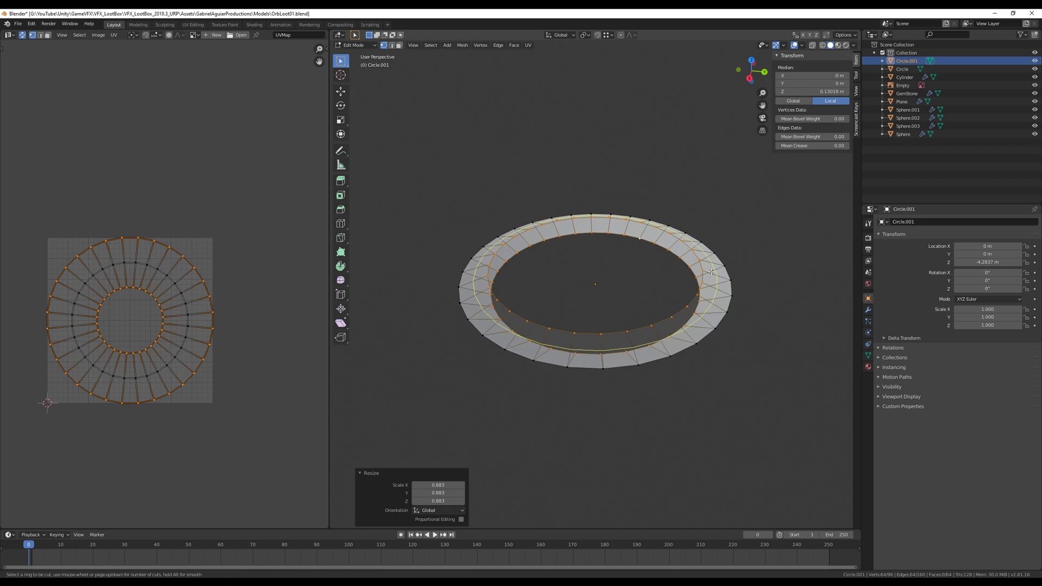
# Step: Extrude the bottom loop vertically (undoing a wrong extrusion), return to object mode and shade the ring smooth
pyautogui.press('e')
pyautogui.click(757, 269)
pyautogui.moveTo(744, 245)
pyautogui.mouseDown(button='middle')
pyautogui.moveTo(757, 269)
pyautogui.moveTo(683, 289)
pyautogui.moveTo(716, 268)
pyautogui.moveTo(743, 331)
pyautogui.moveTo(671, 334)
pyautogui.moveTo(588, 316)
pyautogui.mouseUp(button='middle')
pyautogui.press('s')
pyautogui.click(798, 266)
pyautogui.hotkey('ctrl', 'z')
pyautogui.keyDown('alt'); pyautogui.click(682, 289); pyautogui.keyUp('alt')
pyautogui.press('e')
pyautogui.press('z')
pyautogui.press('Tab')
pyautogui.press('F3')
pyautogui.press('Return')
# Step: Replay the shockwave ring and the full impact effect several times in the preview
pyautogui.press('Tab')
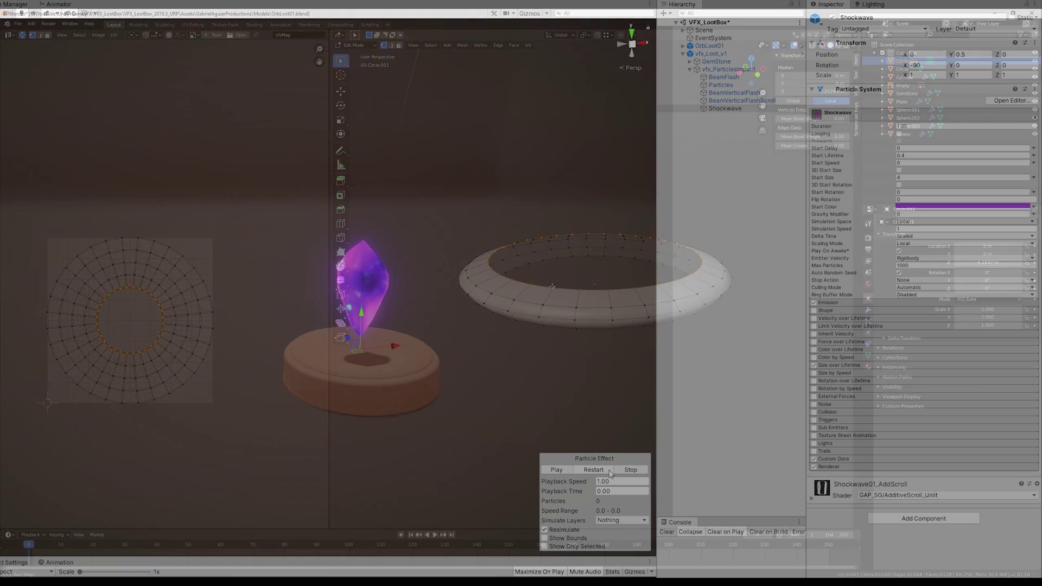
pyautogui.click(609, 471)
pyautogui.click(596, 471)
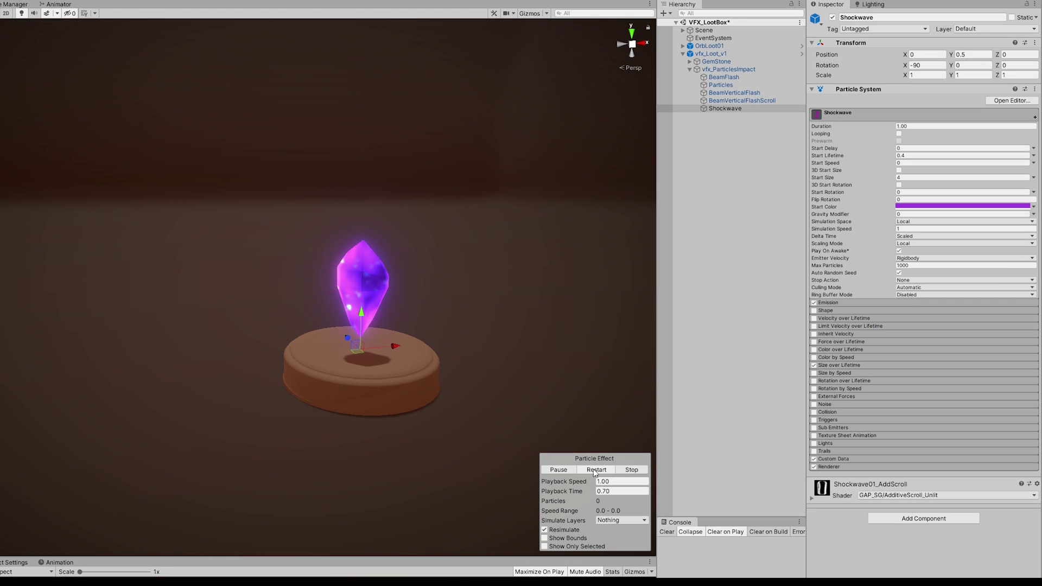
pyautogui.click(597, 471)
pyautogui.click(596, 470)
pyautogui.click(560, 471)
pyautogui.click(597, 470)
pyautogui.click(596, 469)
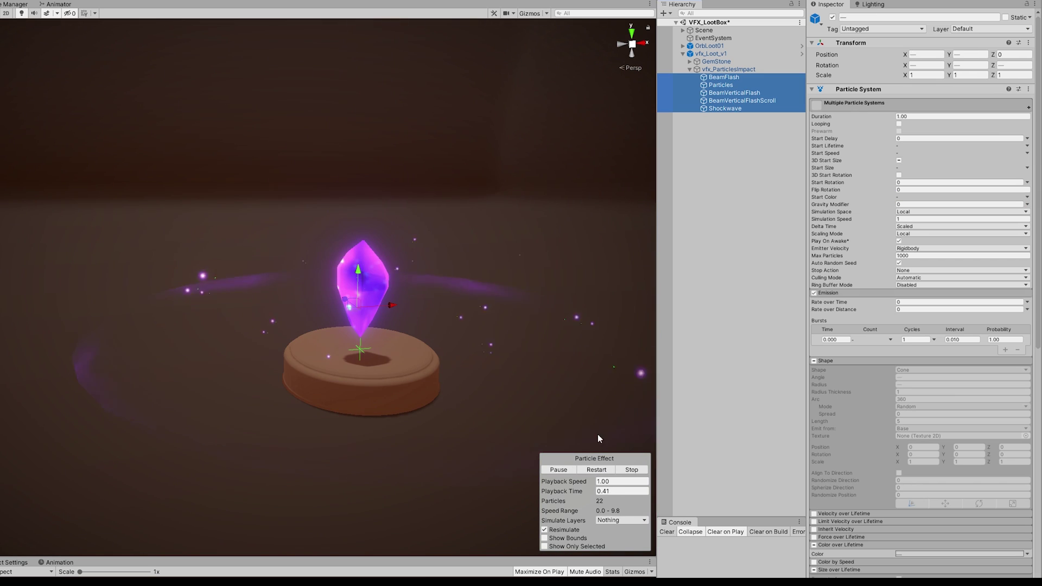
pyautogui.click(597, 470)
pyautogui.click(597, 470)
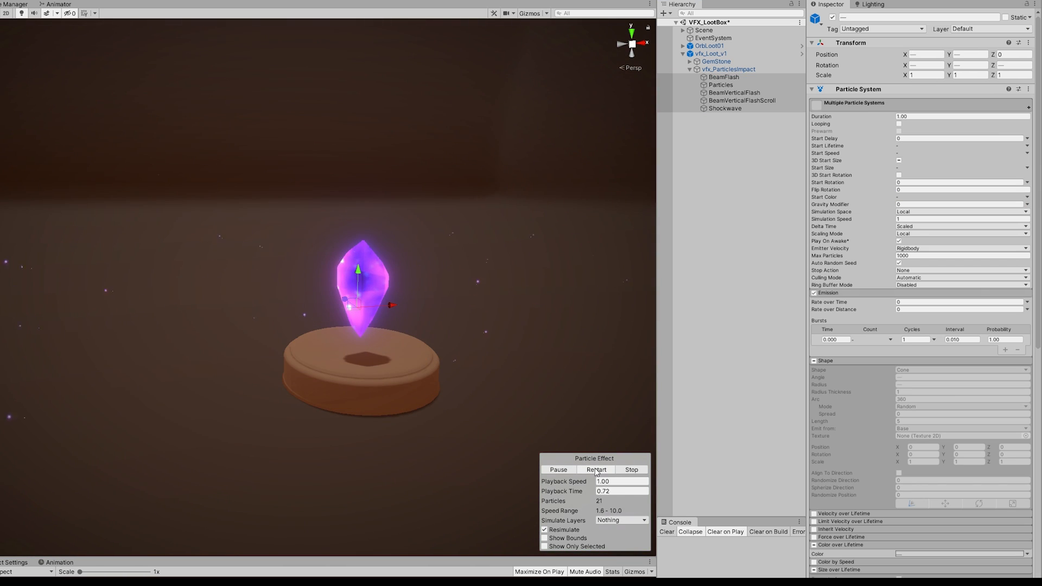
pyautogui.click(597, 470)
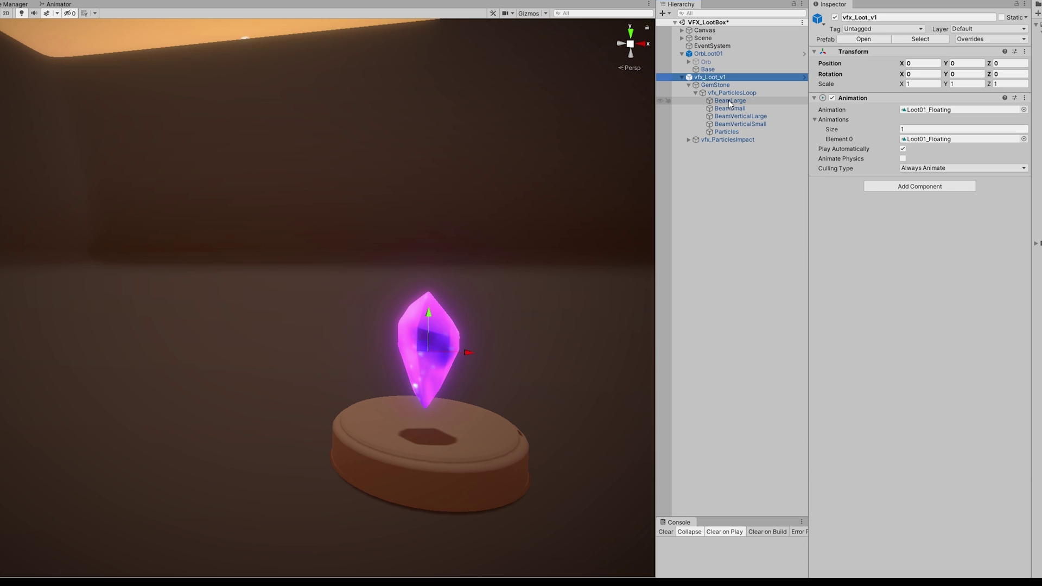
# Step: Review BeamLarge, BeamVerticalLarge and Particles, then select all the gem's beam particle systems together
pyautogui.click(729, 100)
pyautogui.keyDown('shift'); pyautogui.click(730, 132); pyautogui.keyUp('shift')
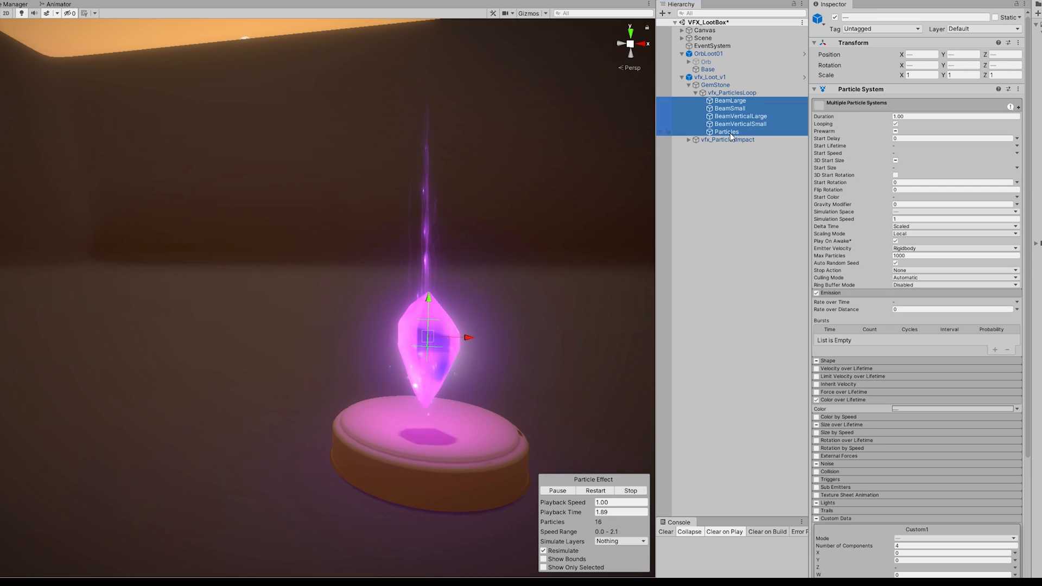
pyautogui.click(727, 100)
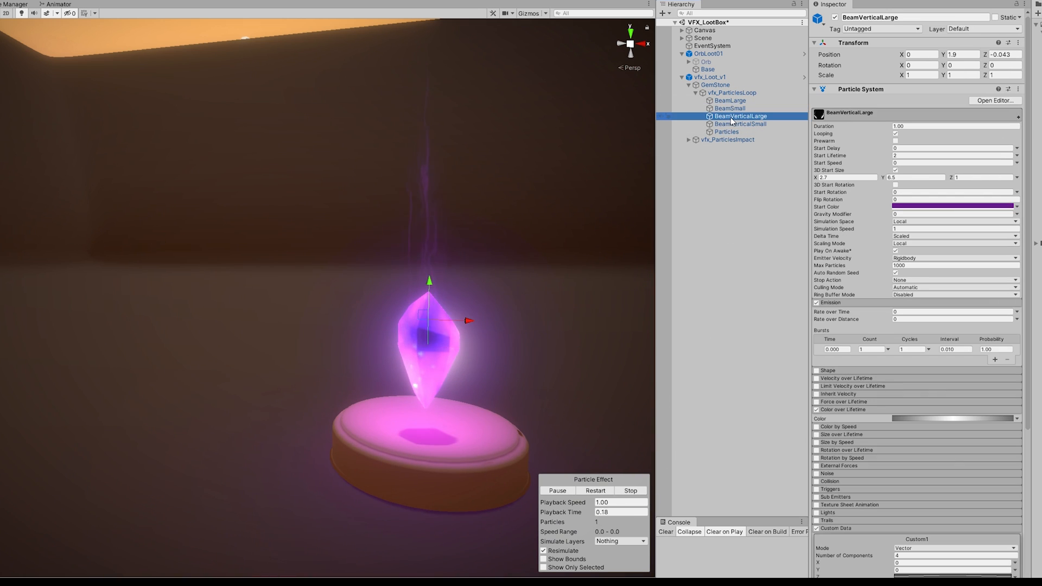
pyautogui.click(731, 124)
pyautogui.click(721, 133)
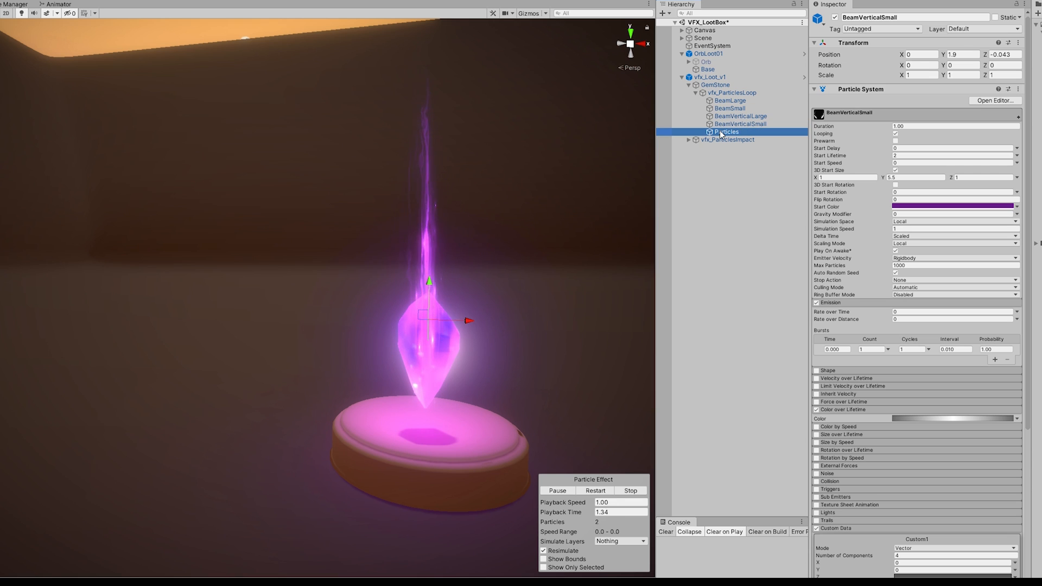
pyautogui.keyDown('shift'); pyautogui.click(729, 100); pyautogui.keyUp('shift')
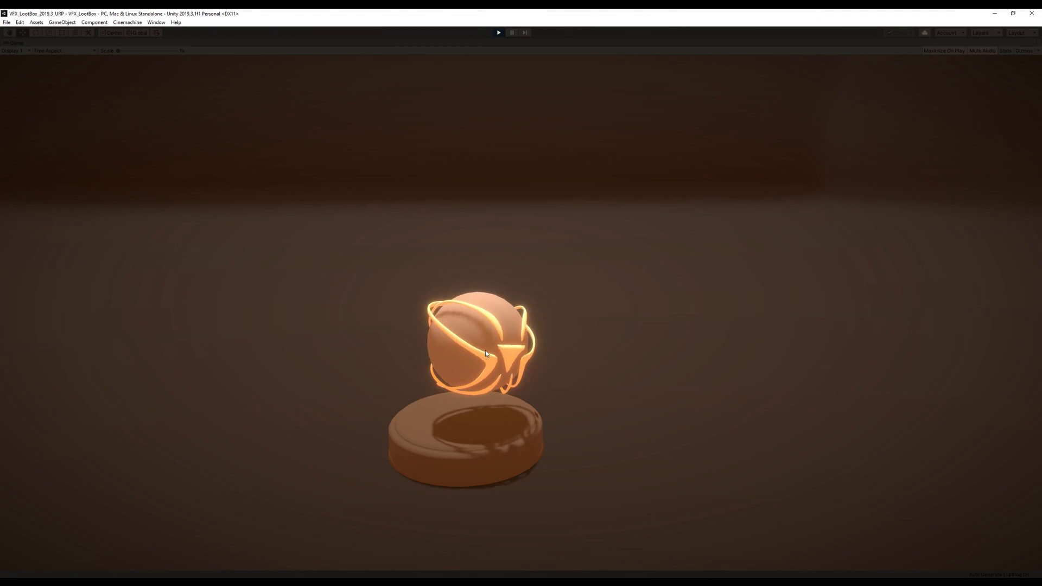
# Step: Trigger the orb in Game view so it glows and rises above the pedestal
pyautogui.click(486, 353)
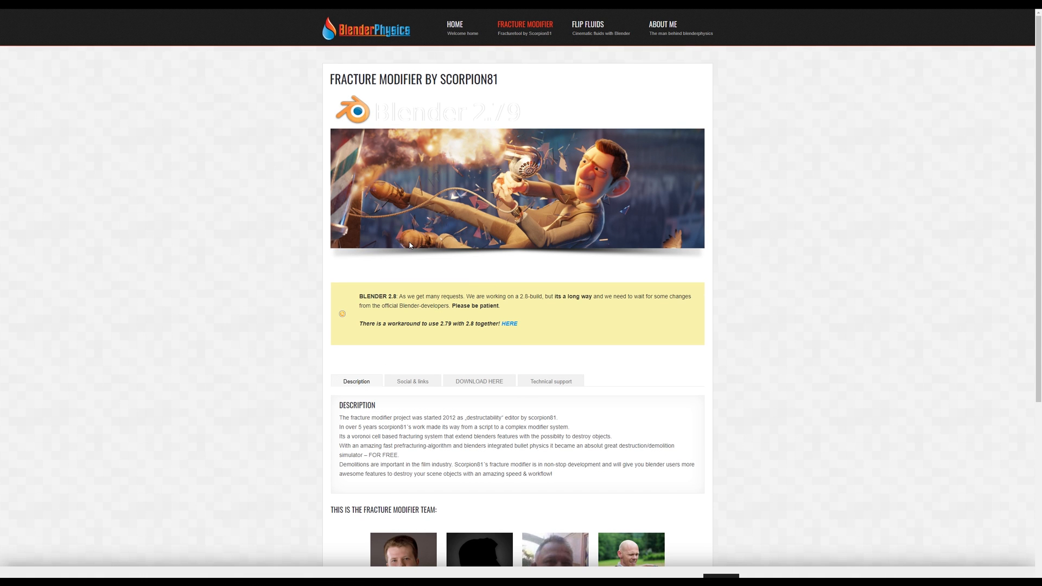
pyautogui.scroll(-1, 408, 247)
# Step: Download the Fracture Modifier build and launch its Blender 2.79 blender.exe, dismissing the splash screen
pyautogui.click(479, 340)
pyautogui.scroll(-3, 426, 280)
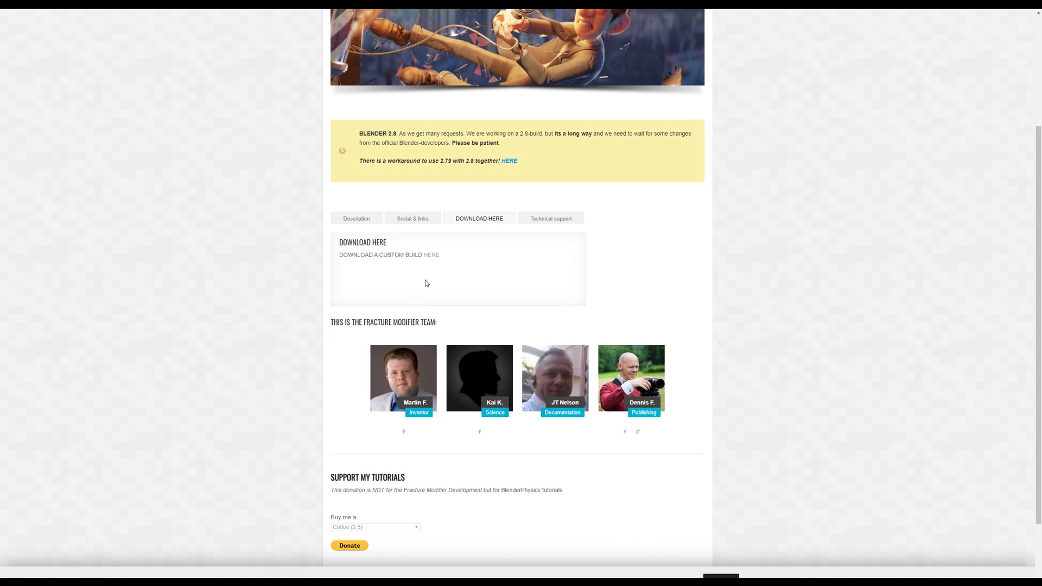
pyautogui.click(431, 255)
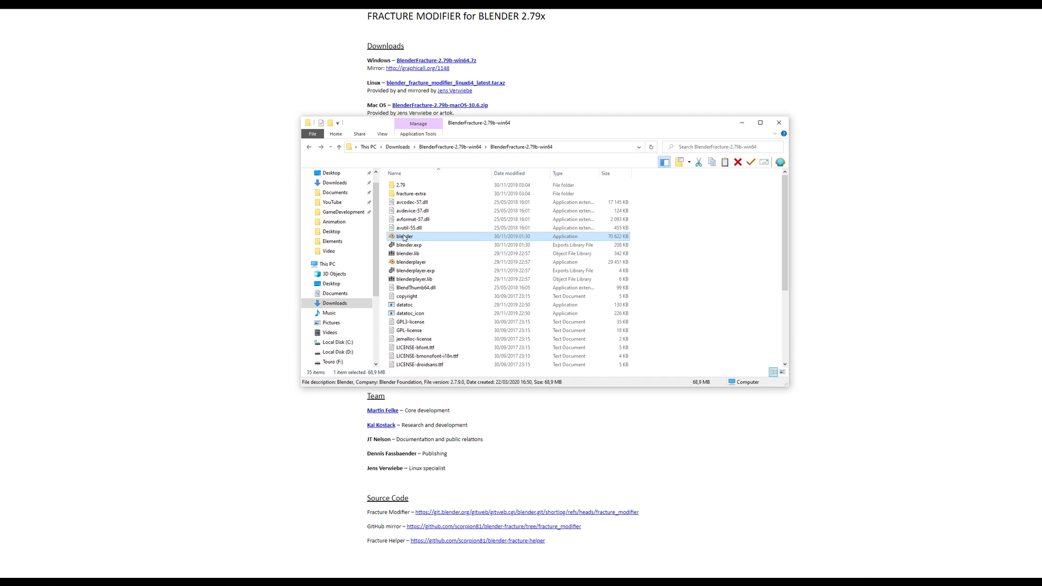
pyautogui.doubleClick(435, 240)
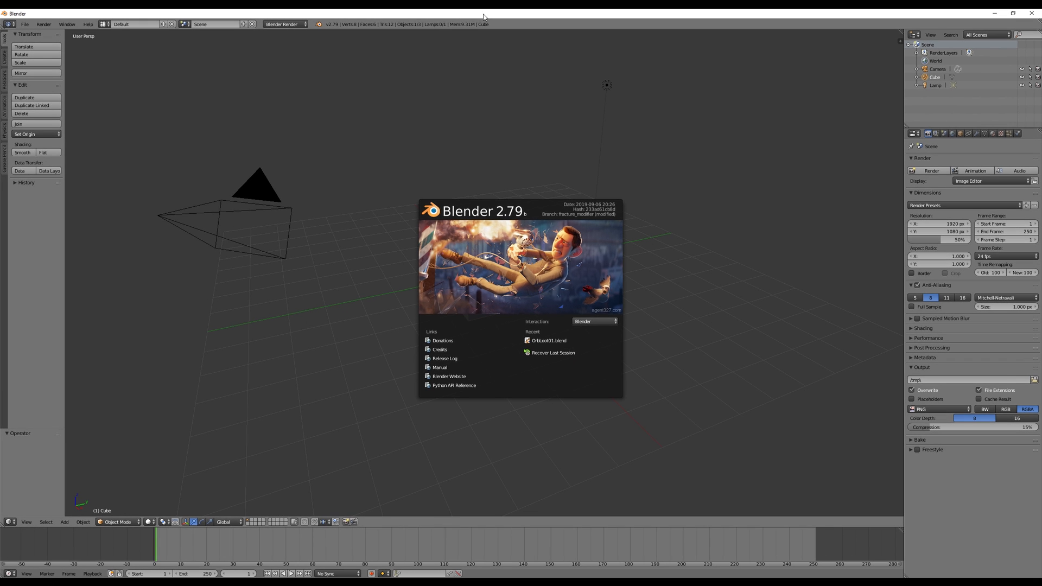
pyautogui.click(455, 78)
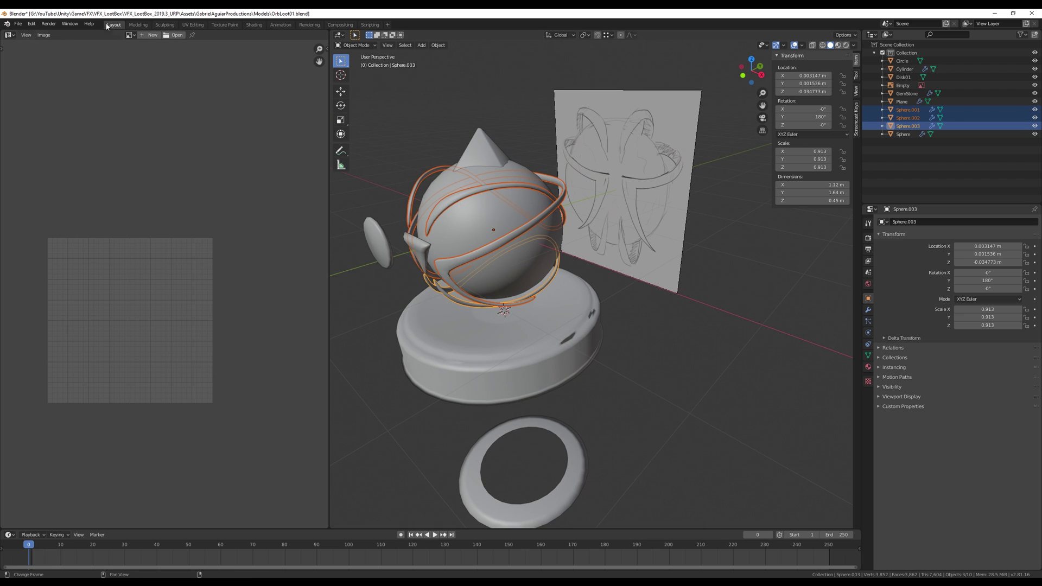
# Step: Export the rings, then enable Fracture physics on the first ring and execute the fracture
pyautogui.click(17, 24)
pyautogui.moveTo(34, 142)
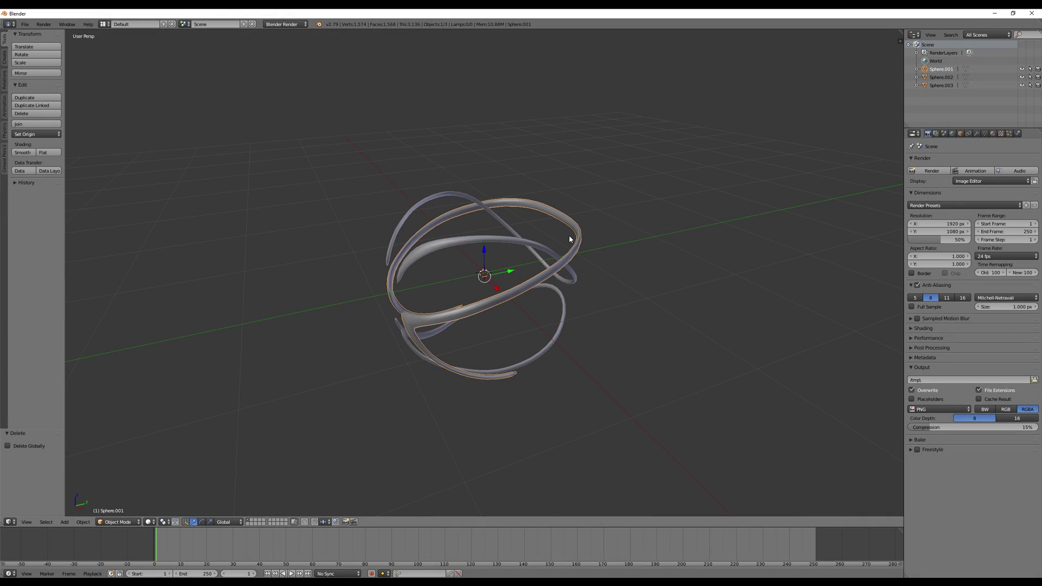
pyautogui.moveTo(569, 235)
pyautogui.mouseDown(button='middle')
pyautogui.moveTo(581, 302)
pyautogui.moveTo(626, 276)
pyautogui.moveTo(592, 295)
pyautogui.mouseUp(button='middle')
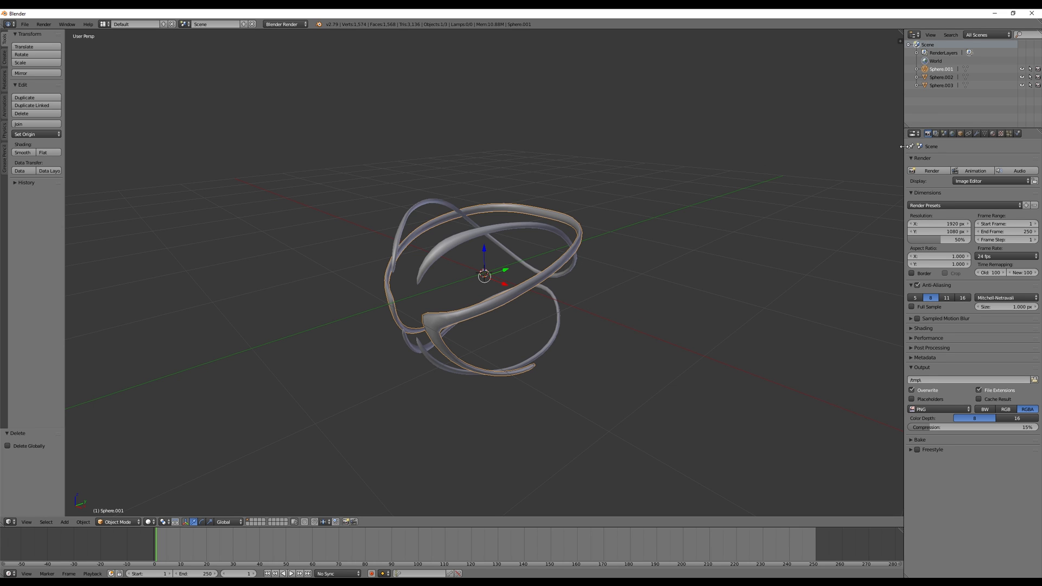
pyautogui.moveTo(902, 147); pyautogui.dragTo(886, 154)
pyautogui.click(998, 133)
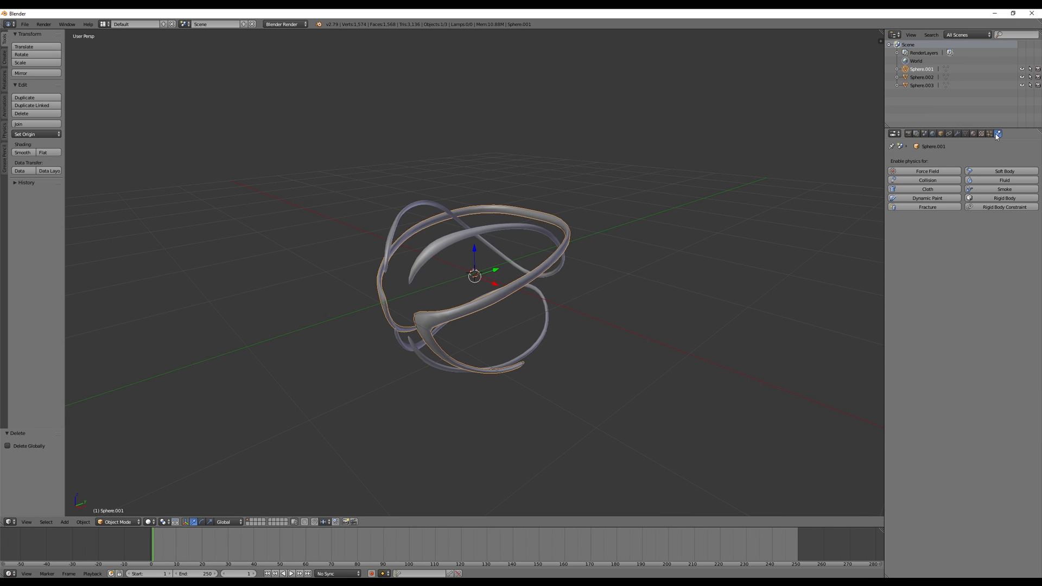
pyautogui.click(934, 208)
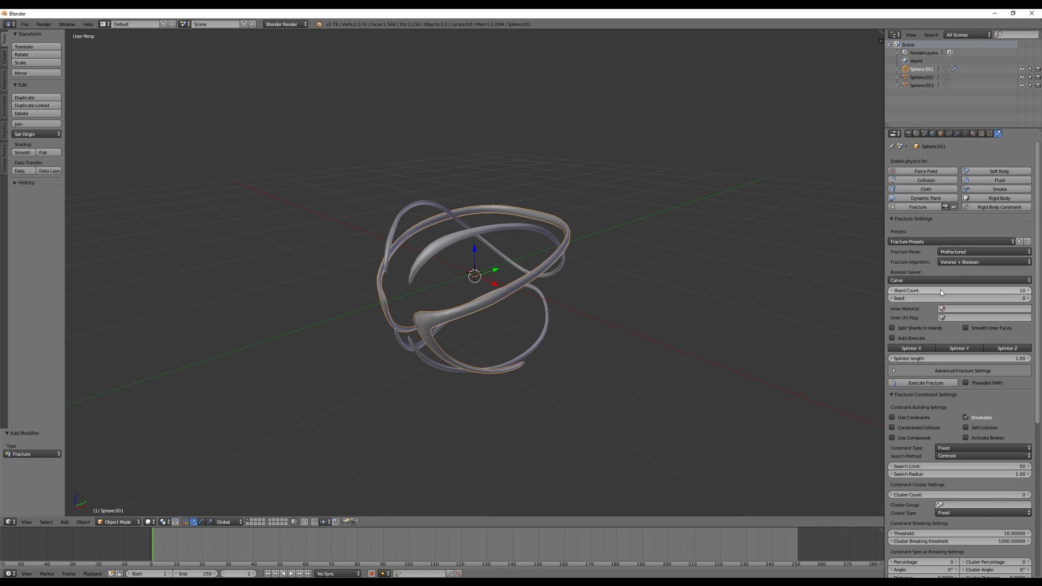
pyautogui.click(933, 385)
# Step: Inspect the fractured ring in wireframe and convert its shards into separate objects
pyautogui.press('z')
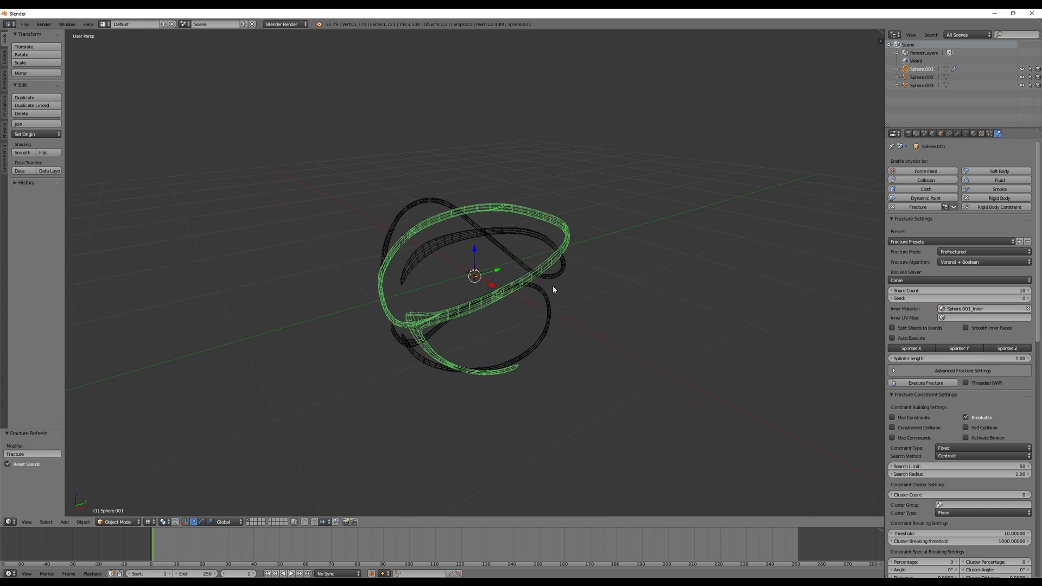
pyautogui.scroll(3, 547, 286)
pyautogui.scroll(1, 581, 285)
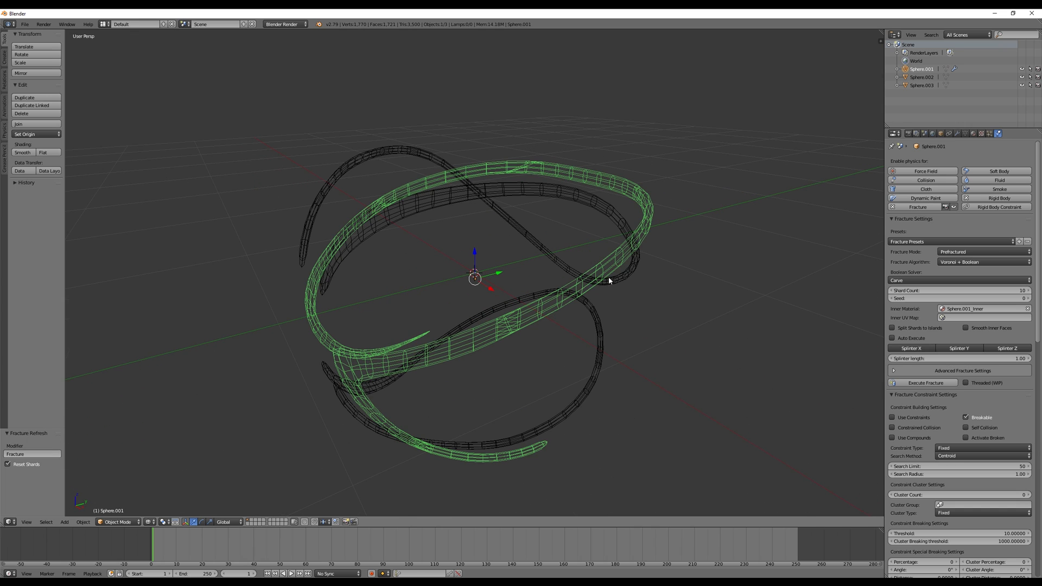
pyautogui.moveTo(612, 278); pyautogui.dragTo(642, 262, button='middle')
pyautogui.press('Tab')
pyautogui.press('Tab')
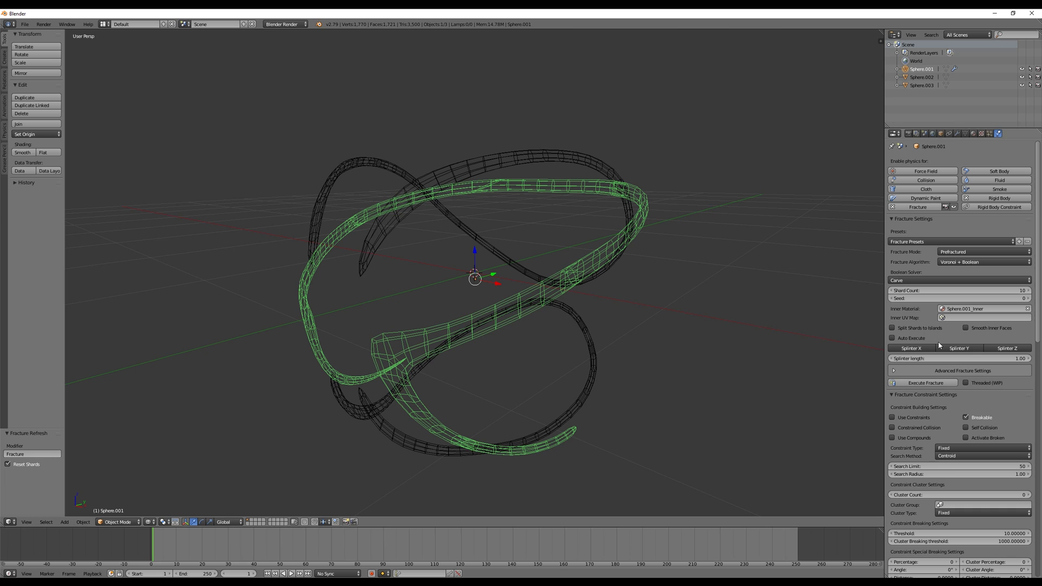
pyautogui.scroll(-5, 938, 344)
pyautogui.scroll(-5, 944, 390)
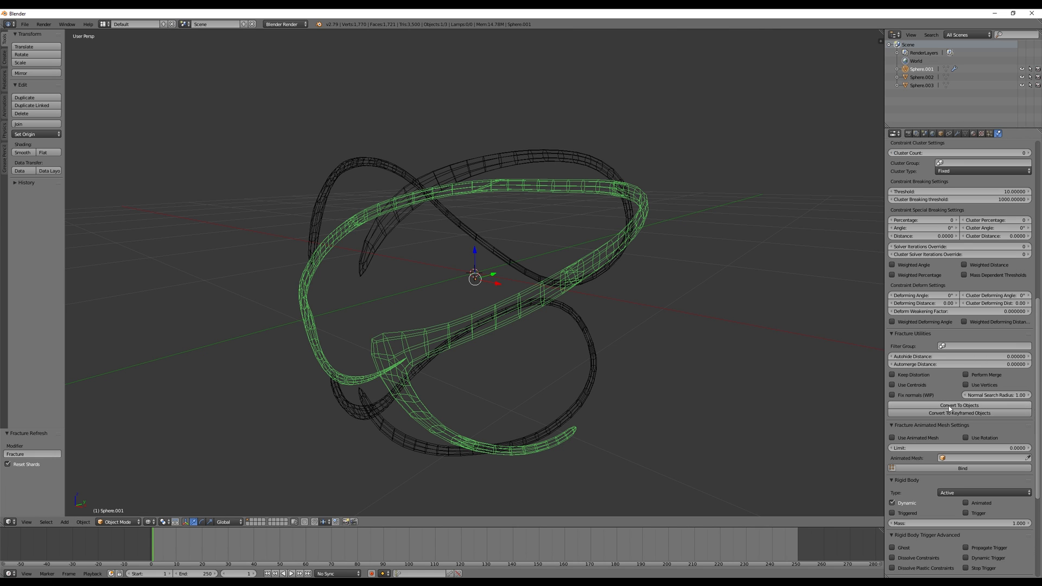
pyautogui.click(950, 408)
# Step: Check individual shard objects, then undo the conversion back to the second ring's Fracture setup
pyautogui.rightClick(606, 244)
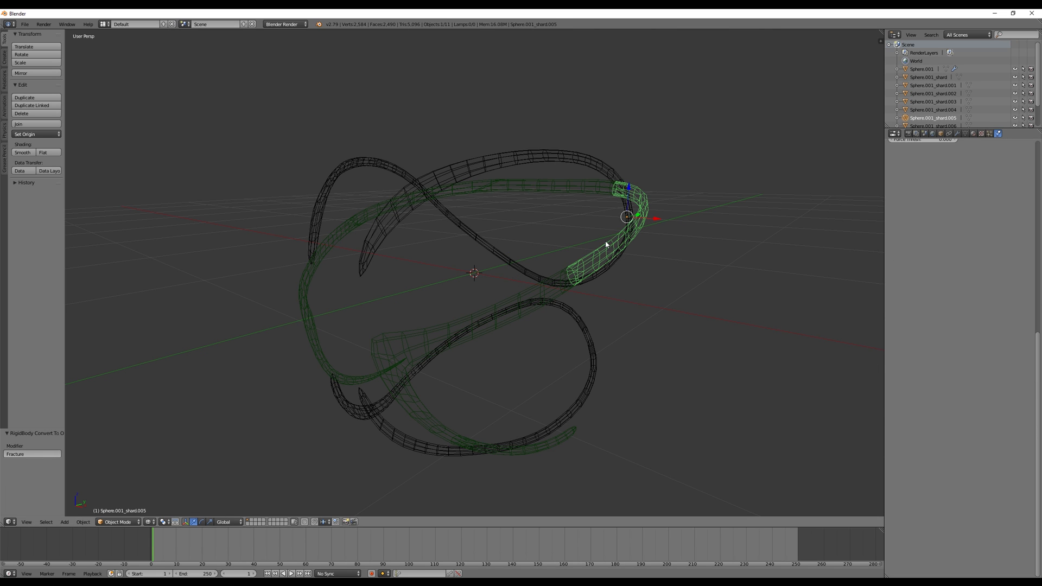
pyautogui.moveTo(606, 245); pyautogui.dragTo(605, 255, button='middle')
pyautogui.rightClick(582, 157)
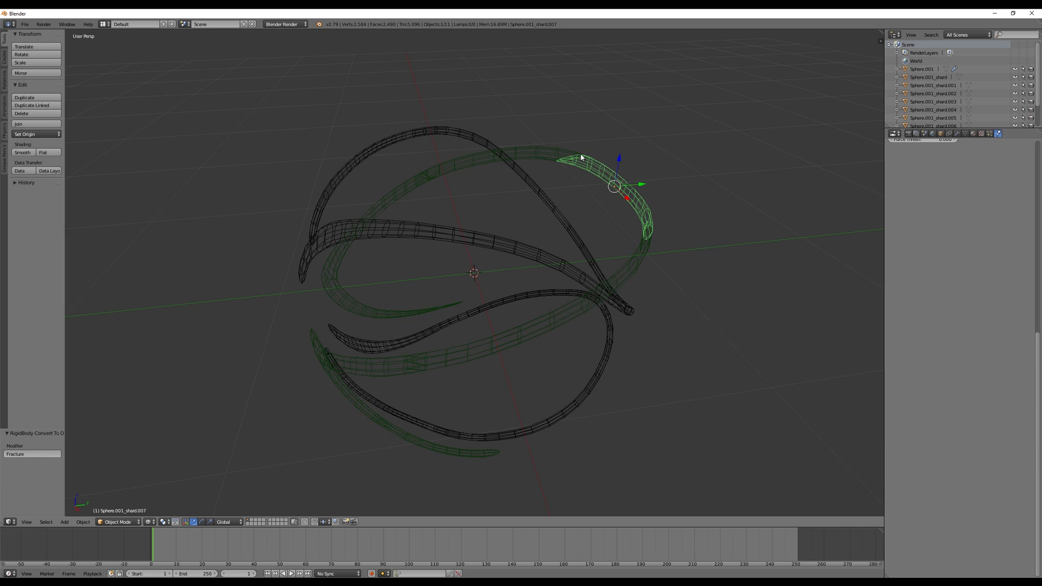
pyautogui.moveTo(572, 172); pyautogui.dragTo(479, 177, button='middle')
pyautogui.hotkey('ctrl', 'z')
pyautogui.hotkey('ctrl', 'z')
pyautogui.hotkey('ctrl', 'z')
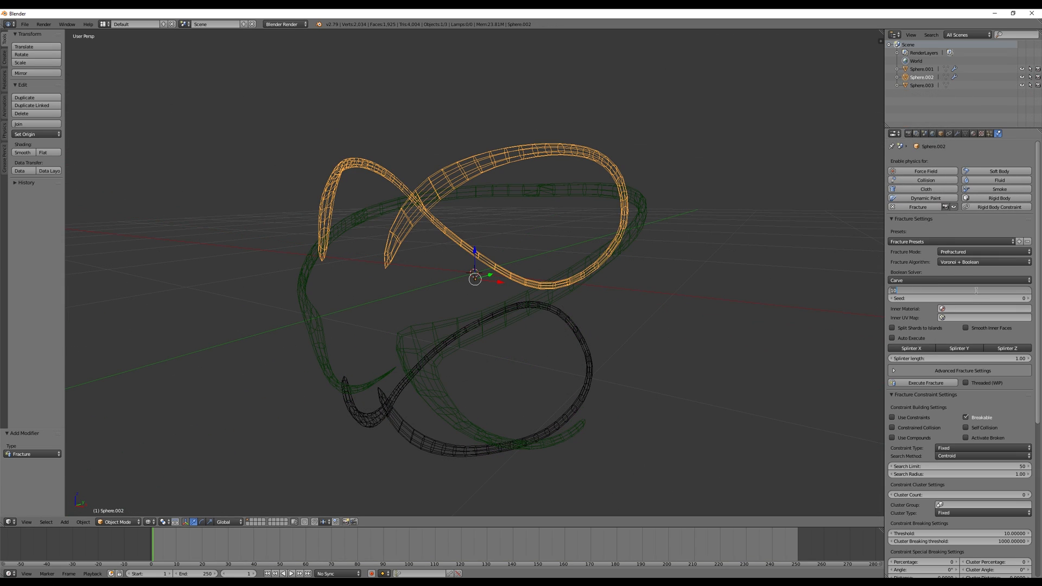
pyautogui.hotkey('ctrl', 'z')
# Step: Add a Solidify modifier to the sphere and thicken its shell to about 0.165
pyautogui.hotkey('ctrl', 'z')
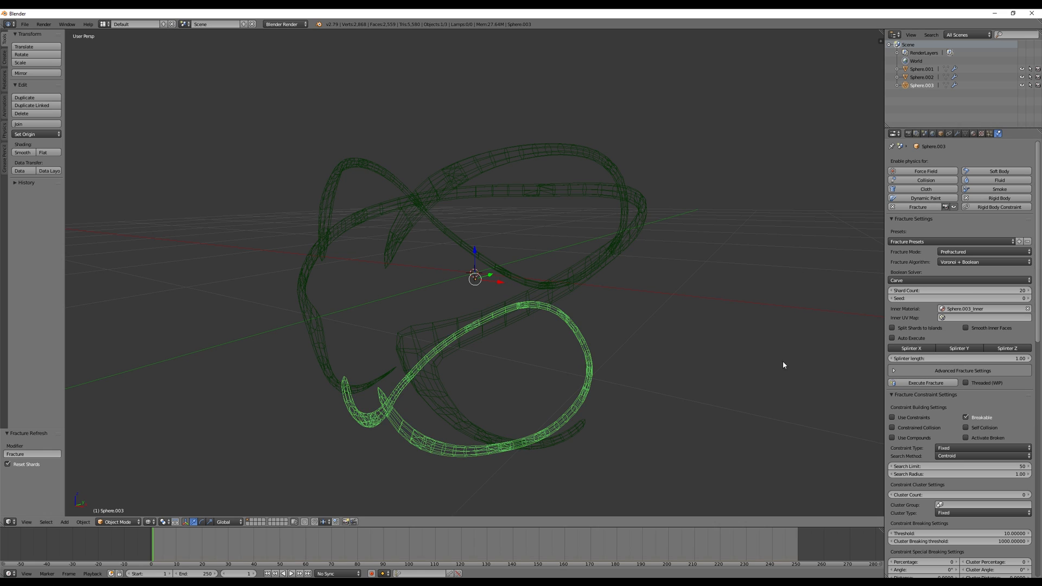
pyautogui.hotkey('ctrl', 'z')
pyautogui.hotkey('ctrl', 'z')
pyautogui.hotkey('ctrl', 'z')
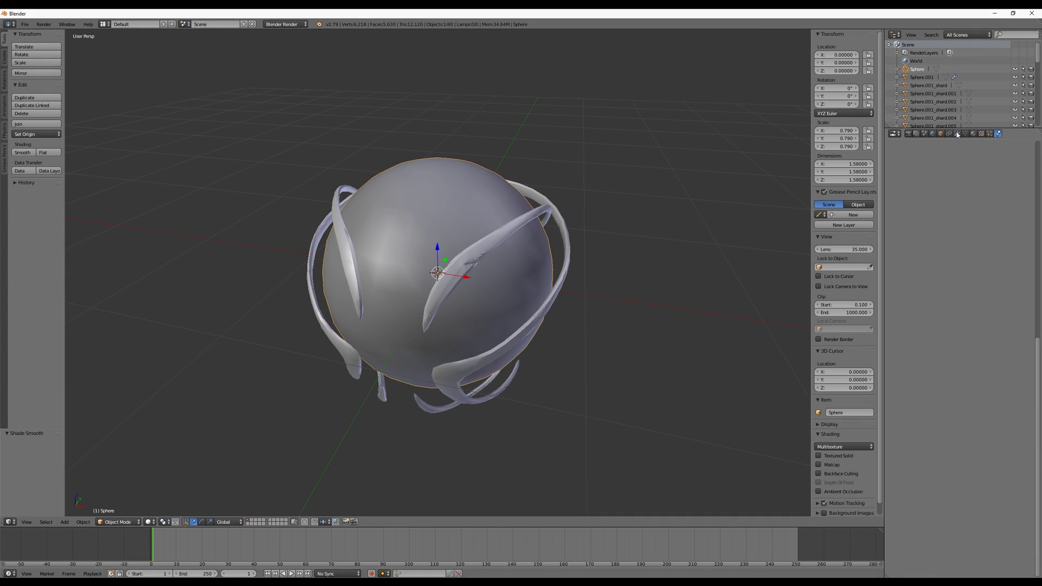
pyautogui.click(958, 135)
pyautogui.click(937, 162)
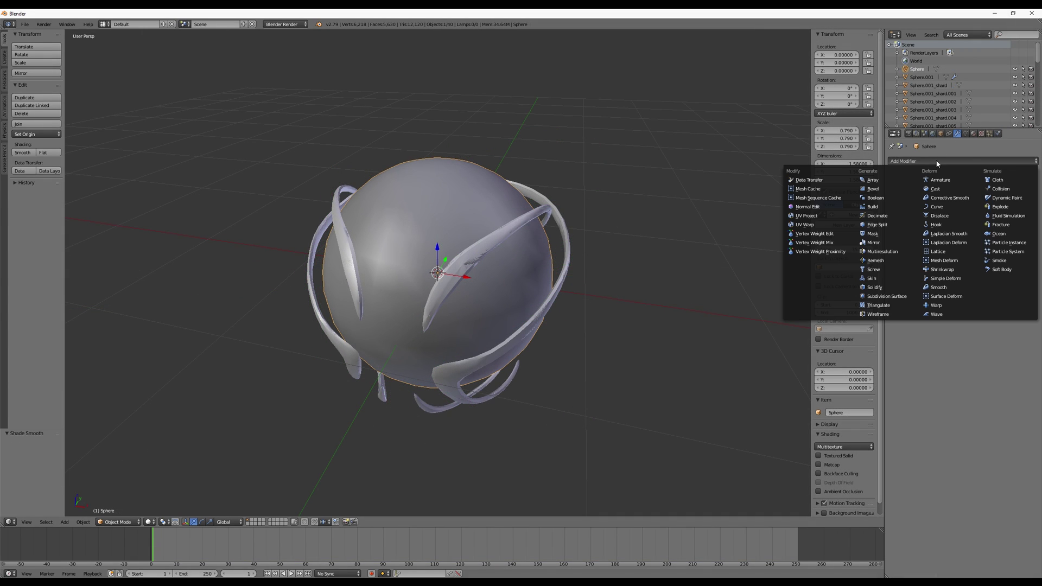
pyautogui.click(874, 287)
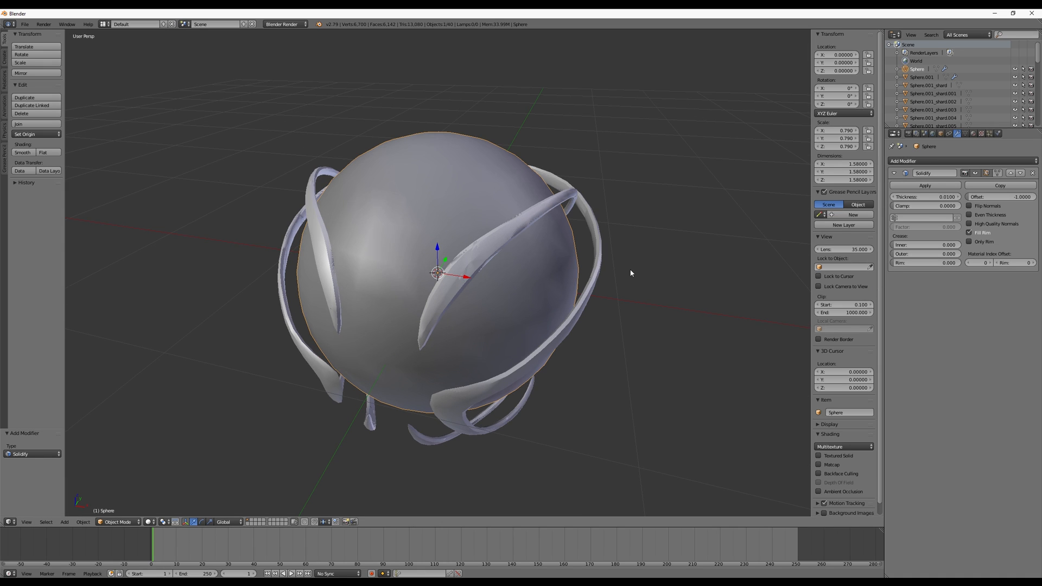
pyautogui.press('z')
pyautogui.moveTo(927, 196)
pyautogui.mouseDown()
pyautogui.moveTo(978, 196)
pyautogui.moveTo(952, 196)
pyautogui.mouseUp()
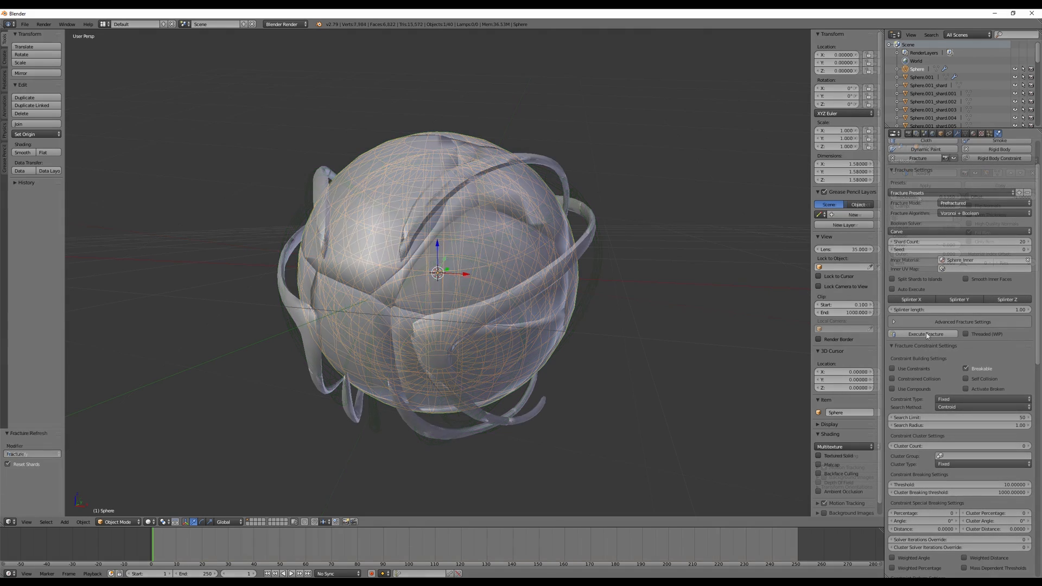
# Step: Delete the stray selected objects and a couple of extra third-ring shards
pyautogui.moveTo(705, 323)
pyautogui.mouseDown(button='middle')
pyautogui.moveTo(743, 295)
pyautogui.moveTo(562, 204)
pyautogui.moveTo(521, 370)
pyautogui.mouseUp(button='middle')
pyautogui.press('x')
pyautogui.click(571, 206)
pyautogui.rightClick(513, 378)
pyautogui.press('x')
pyautogui.click(513, 378)
pyautogui.press('x')
pyautogui.click(571, 246)
# Step: Test-pull a sphere shard out and snap it back, then save the fractured model as a new file
pyautogui.moveTo(574, 248)
pyautogui.mouseDown(button='middle')
pyautogui.moveTo(529, 245)
pyautogui.moveTo(570, 269)
pyautogui.mouseUp(button='middle')
pyautogui.rightClick(533, 245)
pyautogui.press('g')
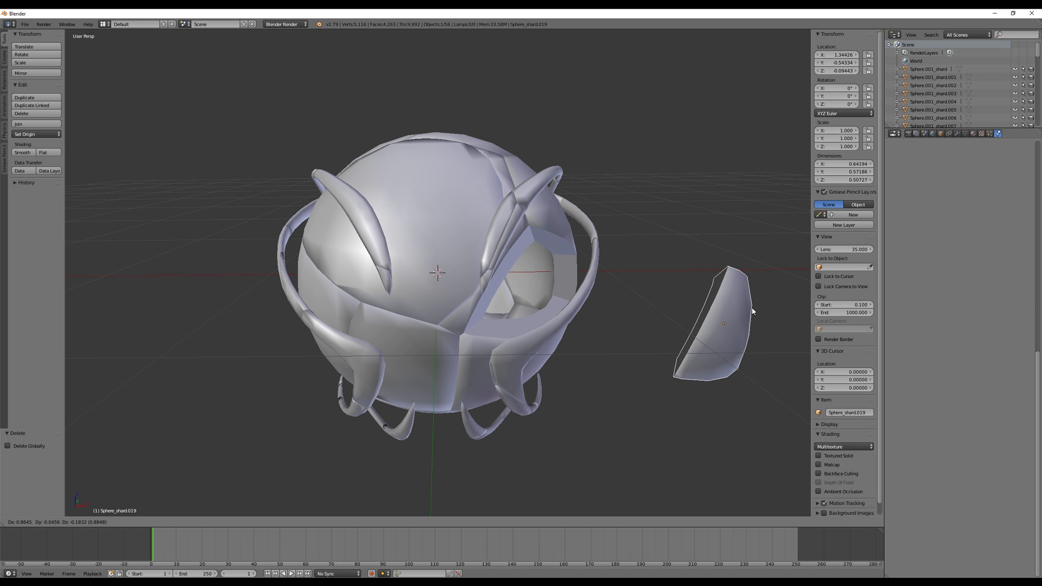
pyautogui.rightClick(752, 310)
pyautogui.hotkey('ctrl', 'shift', 's')
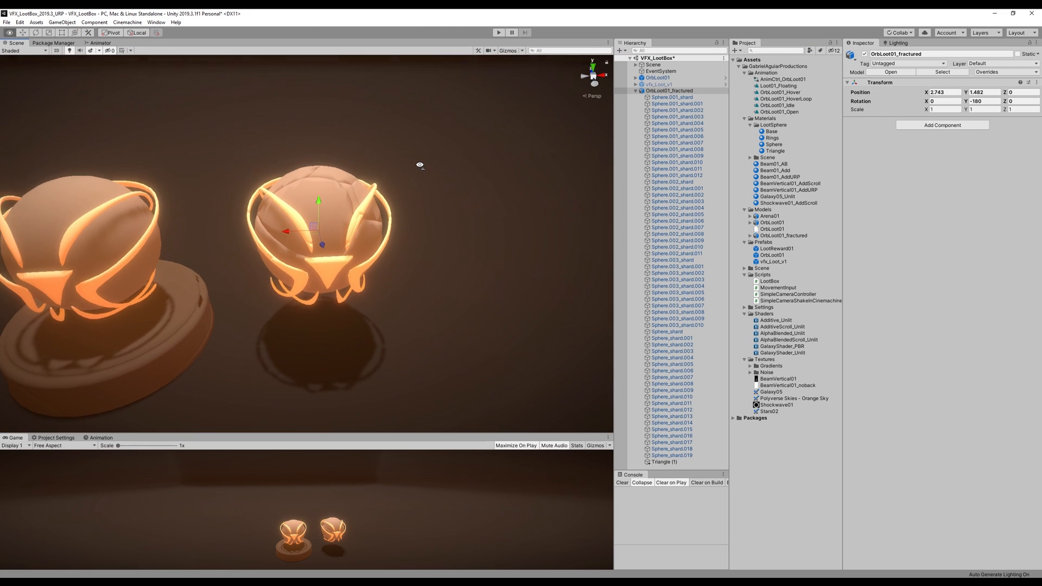
# Step: Step through the fractured orb's shard children and check the Triangle (1) piece's material
pyautogui.keyDown('alt'); pyautogui.moveTo(420, 158); pyautogui.dragTo(464, 155); pyautogui.keyUp('alt')
pyautogui.click(669, 97)
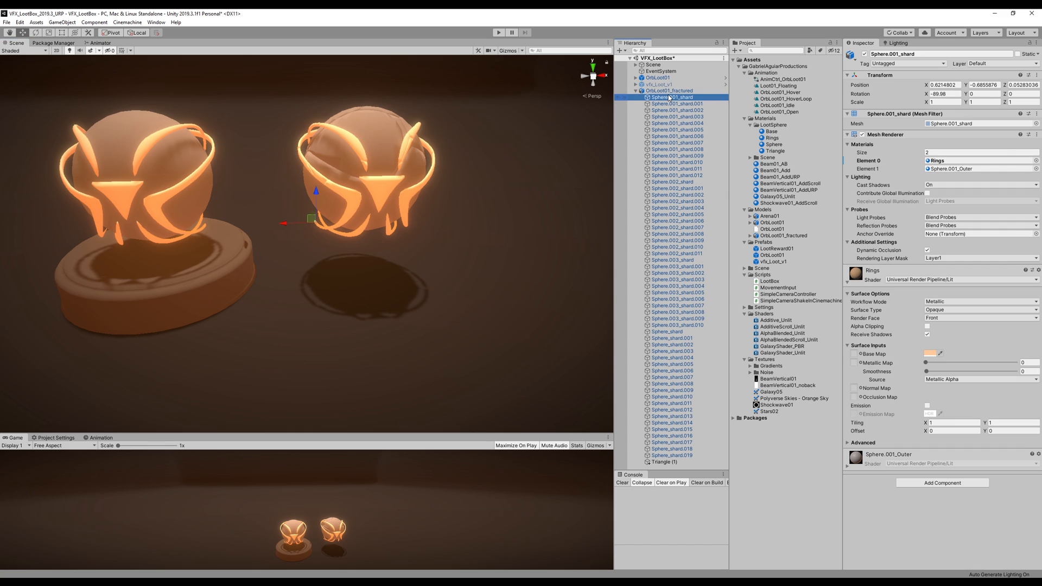
pyautogui.press('Down')
pyautogui.press('Down')
pyautogui.press('Down')
pyautogui.press('Down')
pyautogui.press('Down')
pyautogui.click(667, 345)
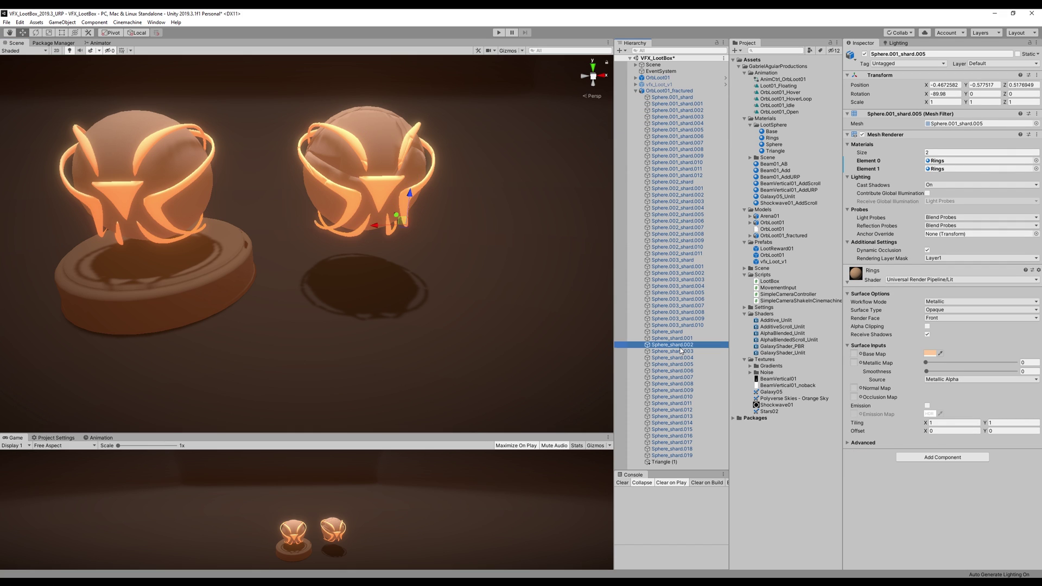
pyautogui.click(664, 461)
# Step: Select the whole fractured orb and create a new C# script in the Scripts folder
pyautogui.click(676, 91)
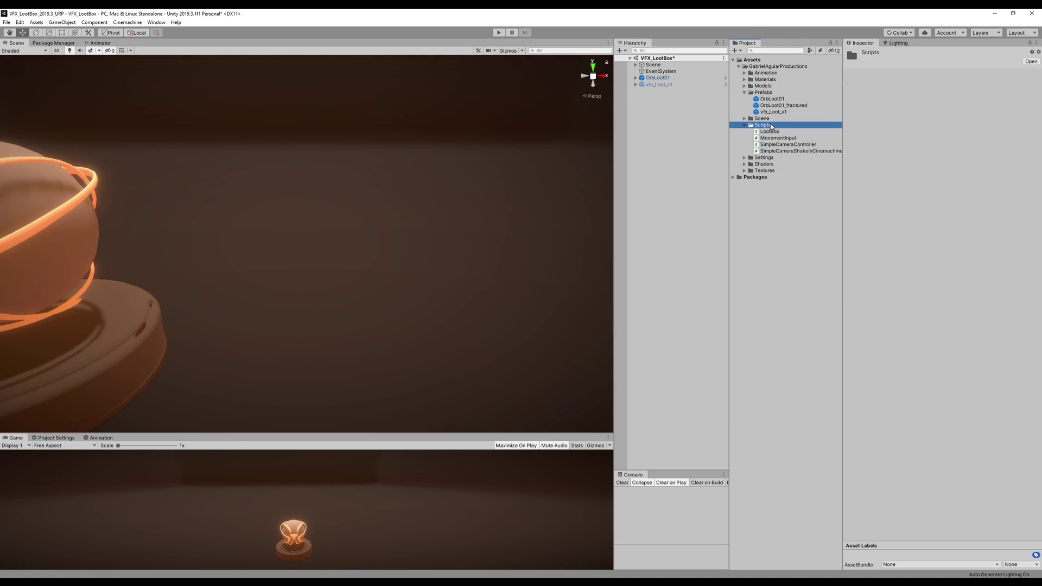
pyautogui.rightClick(785, 127)
pyautogui.click(912, 141)
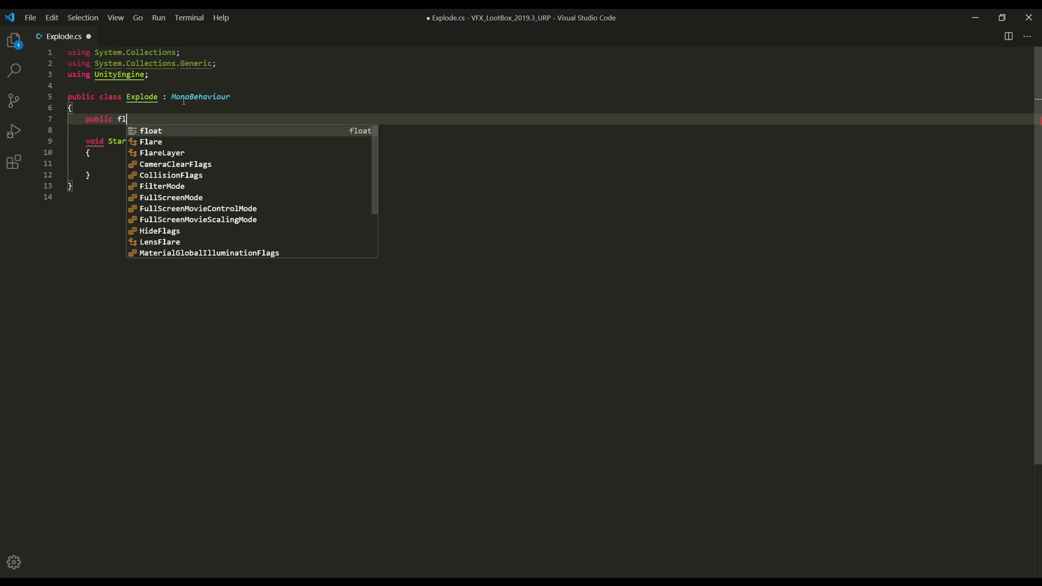
pyautogui.write('blic float maxForce;')
# Step: Finish the public field, call Explode() from Start and begin the Explode method body
pyautogui.press('Return')
pyautogui.write('public float radius;')
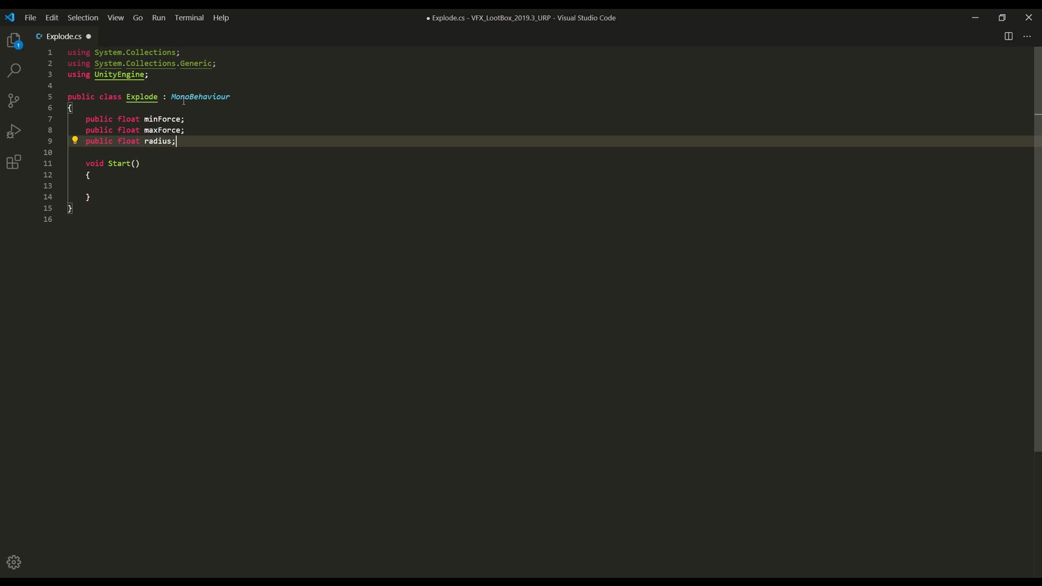
pyautogui.click(145, 186)
pyautogui.write('Explode()')
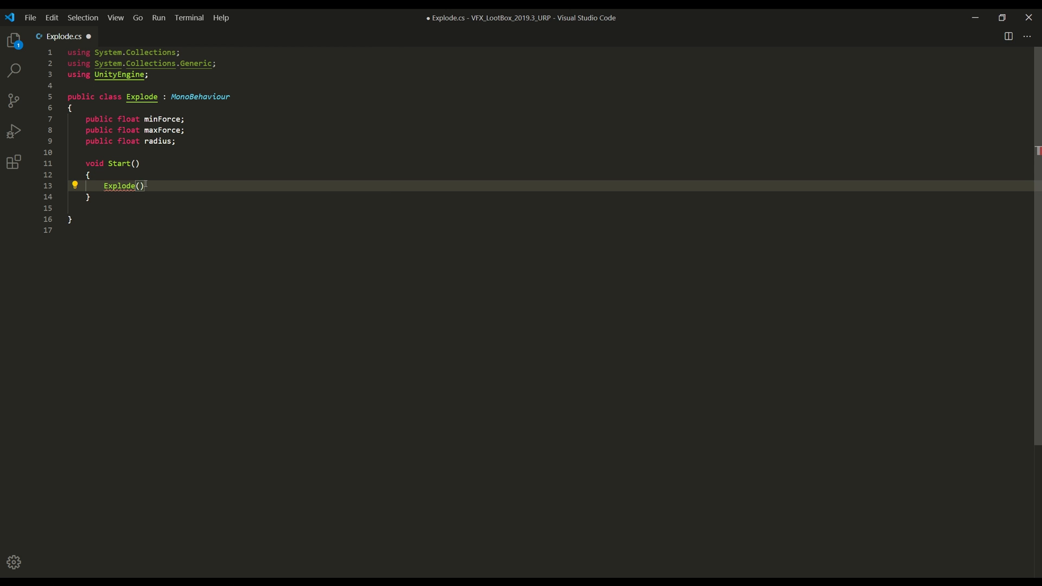
pyautogui.write('M')
pyautogui.press('BackSpace')
pyautogui.write(';')
pyautogui.press('Down')
pyautogui.press('Return')
pyautogui.press('Return')
pyautogui.write('void Explode ()     {         foreach (Transform t in transform)')
# Step: Loop over child transforms, fetching each Rigidbody with GetComponent and null-checking it
pyautogui.press('Return')
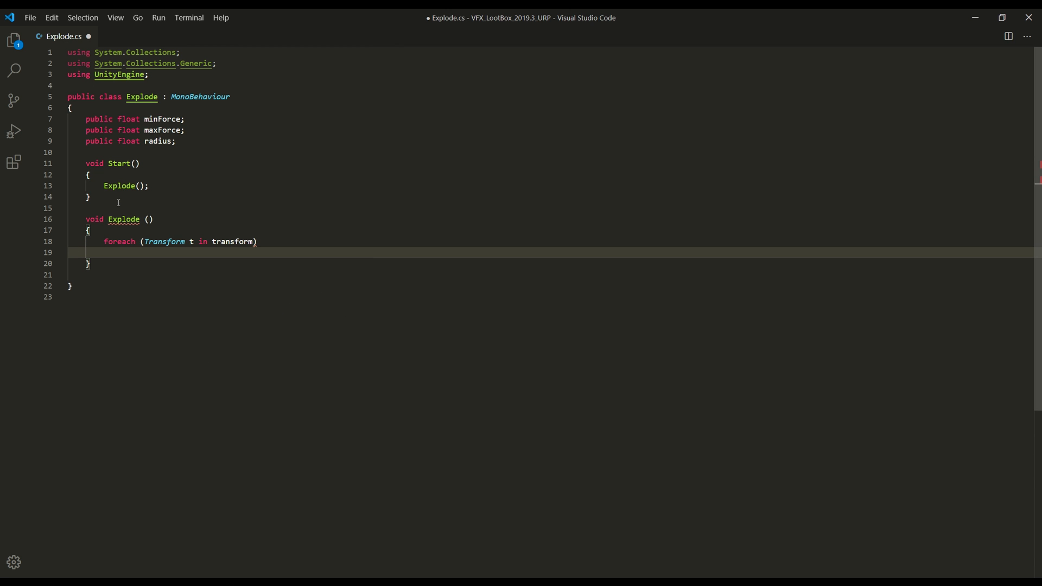
pyautogui.press('Return')
pyautogui.write('{')
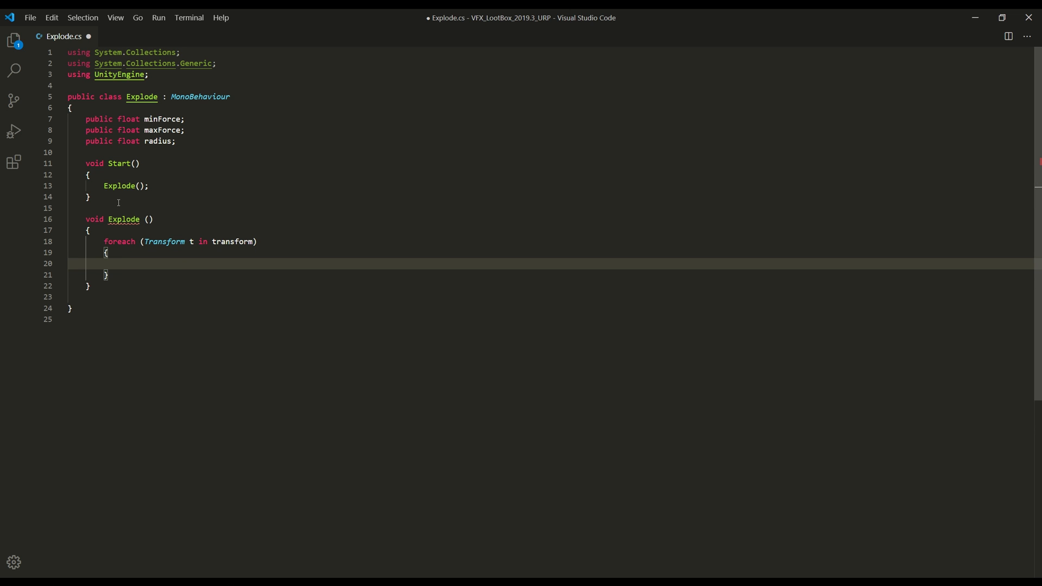
pyautogui.write('var rb = t')
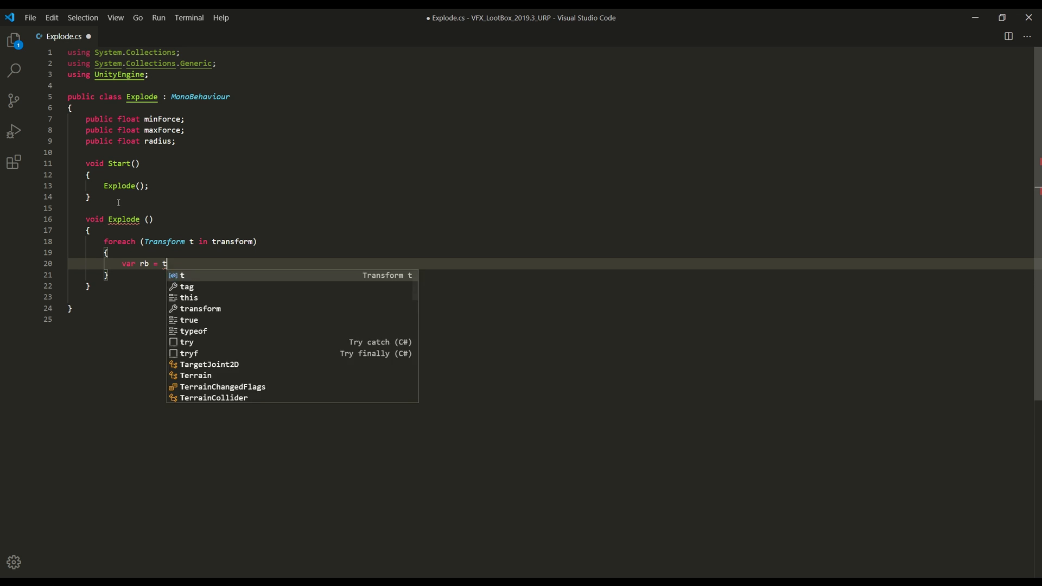
pyautogui.write('.get')
pyautogui.press('Tab')
pyautogui.write('<')
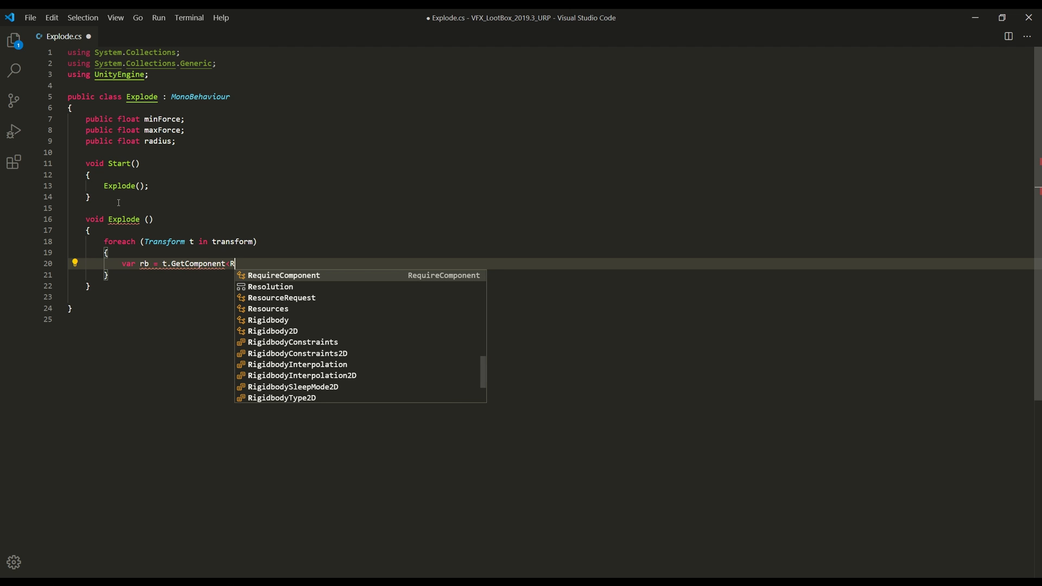
pyautogui.write('Rig')
pyautogui.press('Tab')
pyautogui.write('();')
pyautogui.press('Return')
pyautogui.press('Return')
pyautogui.write('if(rb != null')
pyautogui.press('Return')
pyautogui.write('rb')
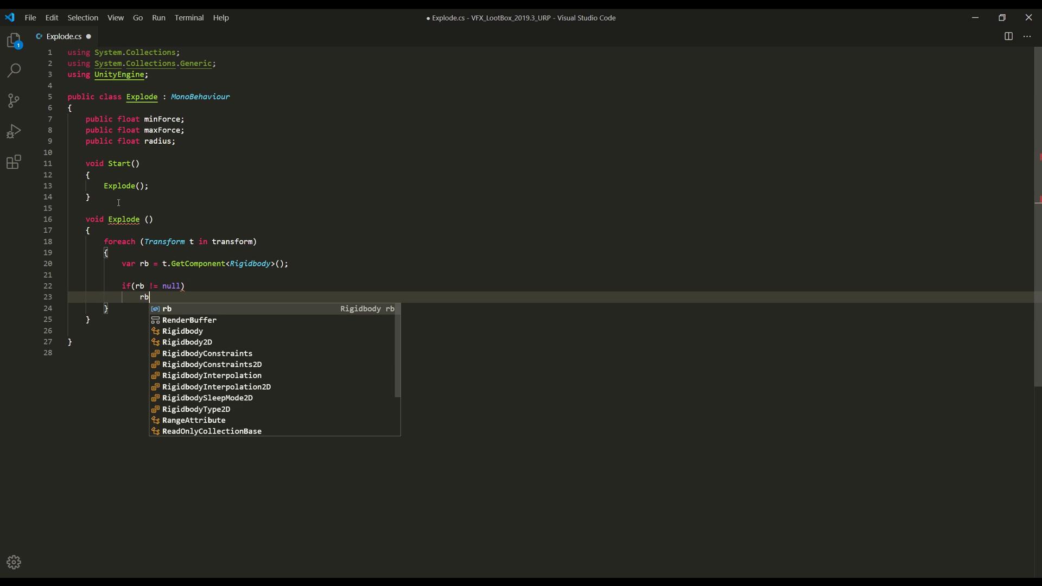
pyautogui.write('.add')
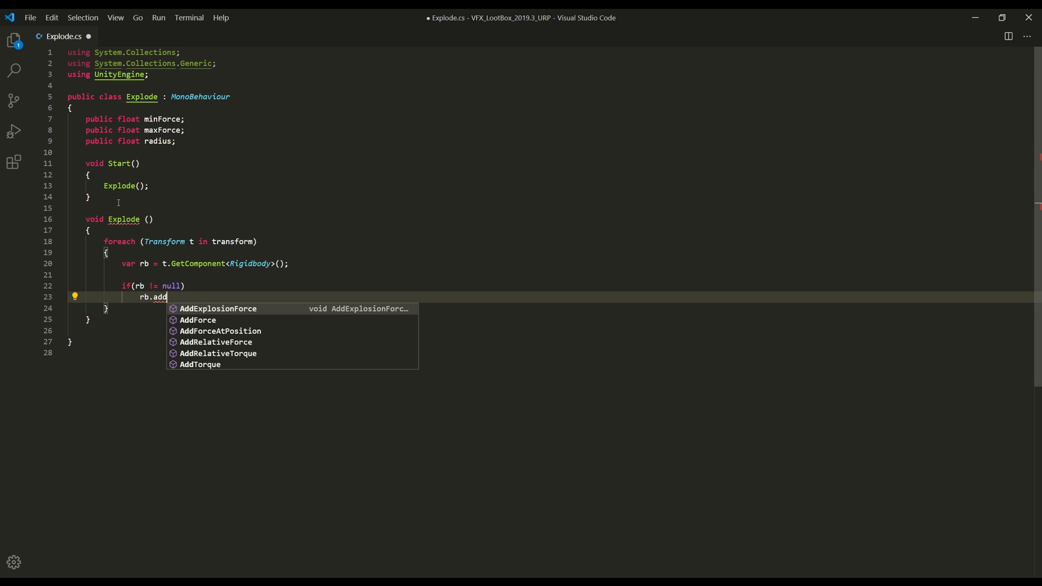
# Step: Call AddExplosionForce with Random.Range(minForce, maxForce) at the transform position within the radius
pyautogui.press('Tab')
pyautogui.write('(Random.Range(')
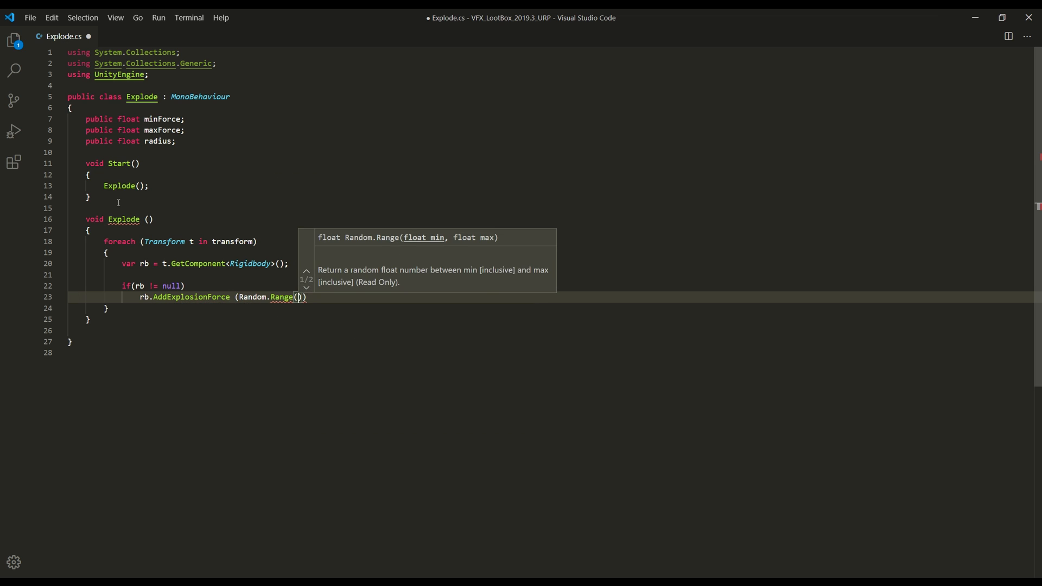
pyautogui.write('min')
pyautogui.press('Tab')
pyautogui.write(', max')
pyautogui.press('Tab')
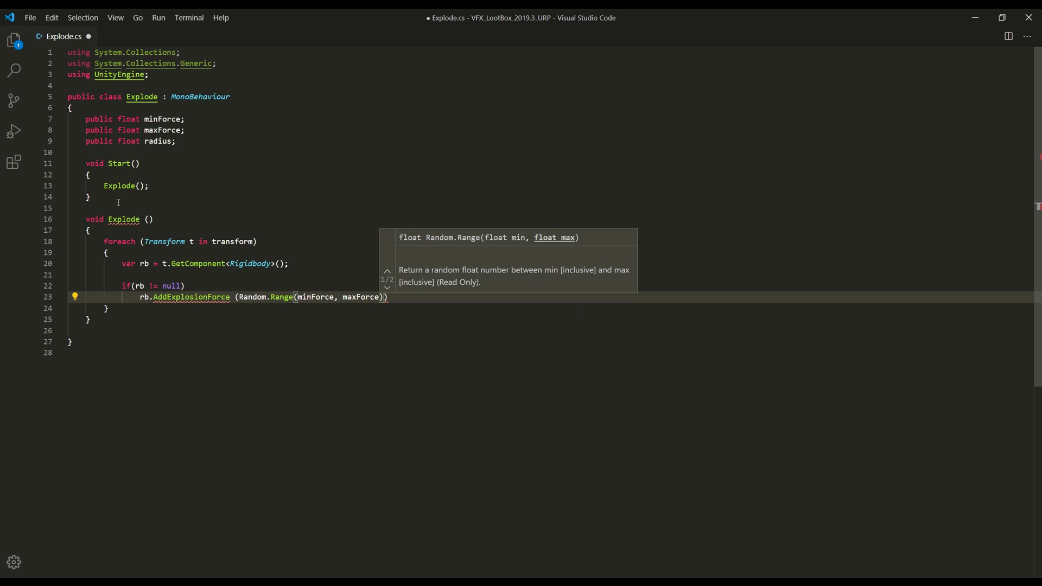
pyautogui.write('), tra')
pyautogui.press('Tab')
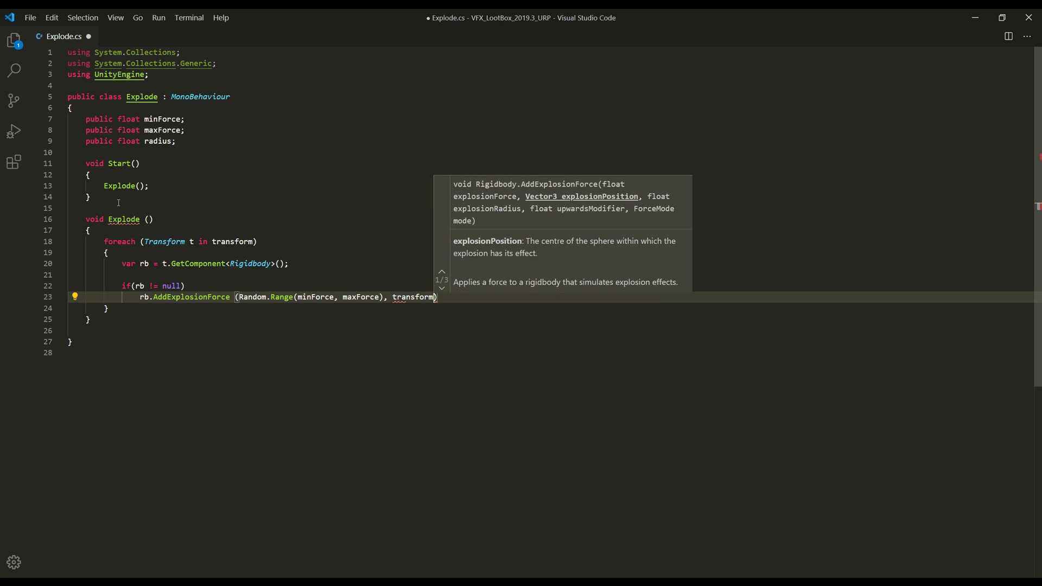
pyautogui.write('.position,')
pyautogui.write(' radius);')
# Step: Rename the method and its call to ExplosionForce and save the script
pyautogui.doubleClick(127, 186)
pyautogui.write('Expl')
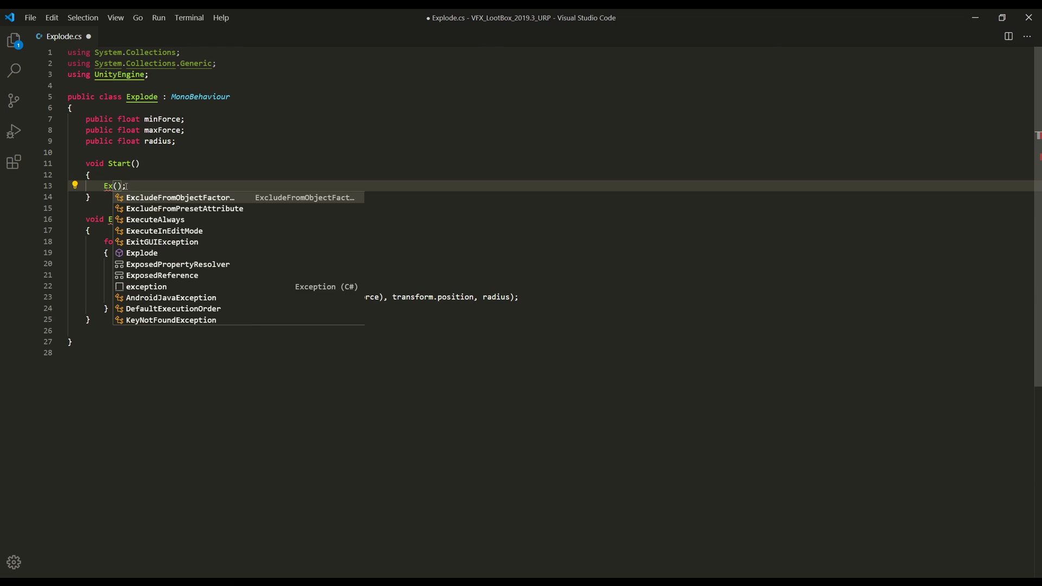
pyautogui.write('osionForce')
pyautogui.doubleClick(124, 220)
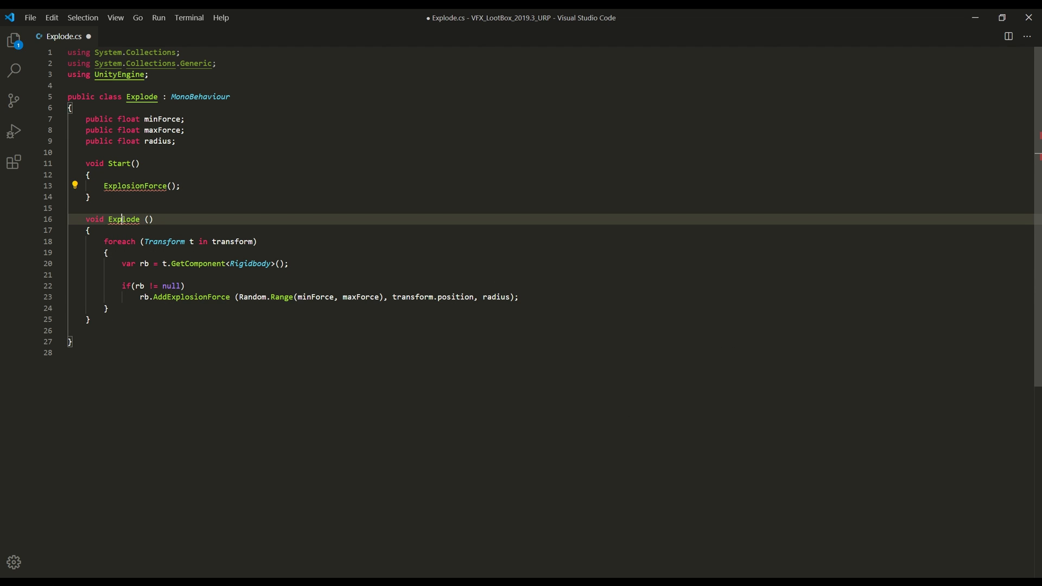
pyautogui.write('ExplosionForce')
pyautogui.click(191, 214)
pyautogui.click(139, 310)
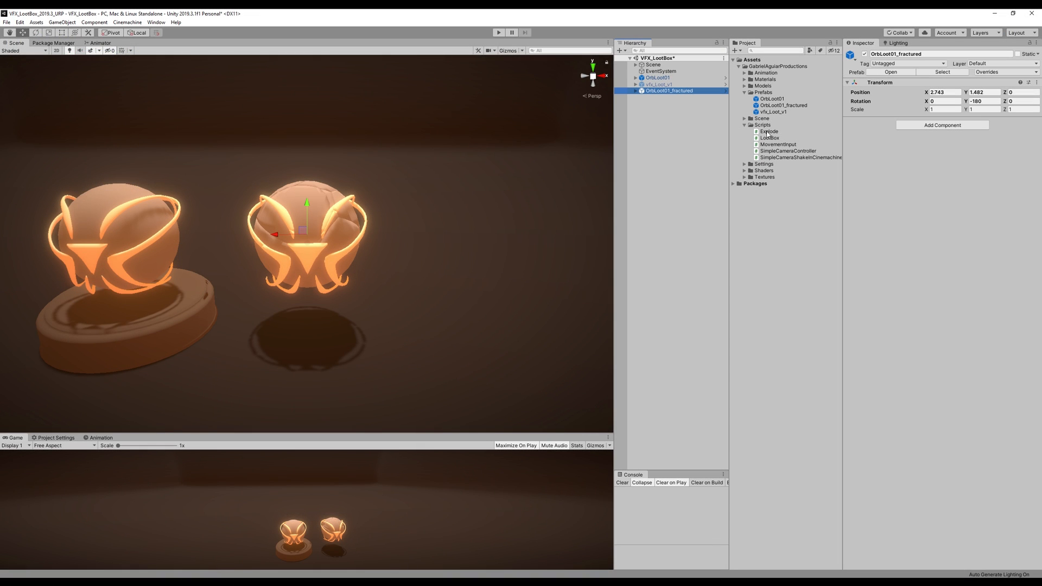
# Step: Attach the Explode script to OrbLoot01_fractured and select all of its shard children
pyautogui.moveTo(766, 133); pyautogui.dragTo(897, 155)
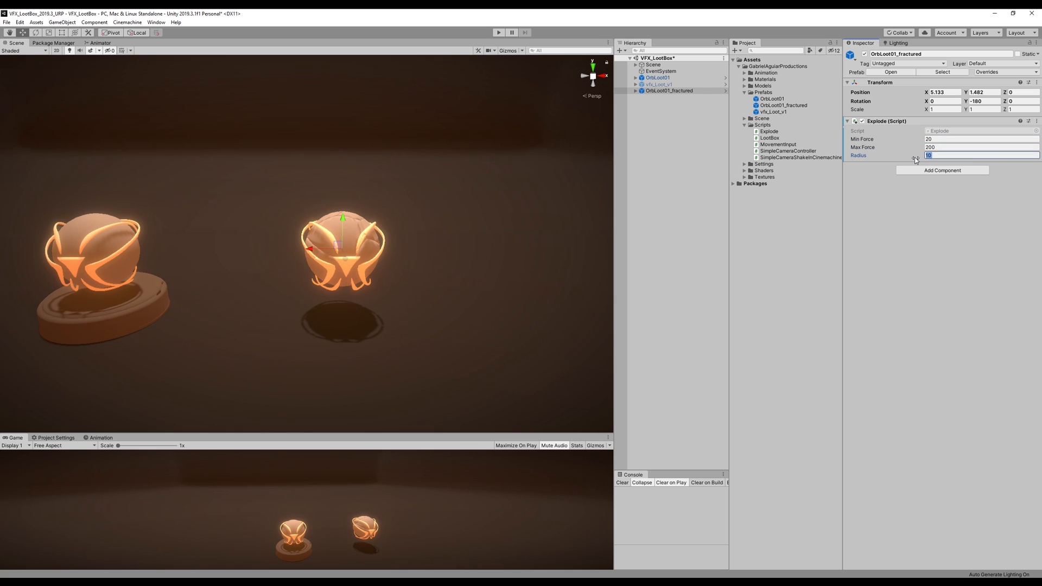
pyautogui.doubleClick(659, 90)
pyautogui.click(635, 90)
pyautogui.press('Down')
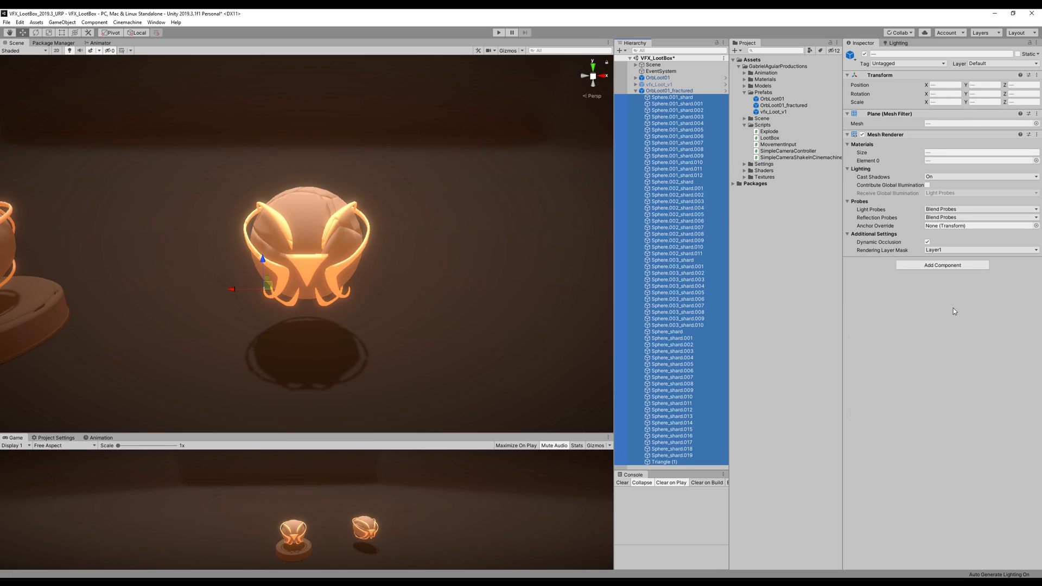
# Step: Add a Rigidbody and a convex Mesh Collider to every shard
pyautogui.click(935, 266)
pyautogui.write('rigidbody')
pyautogui.press('Return')
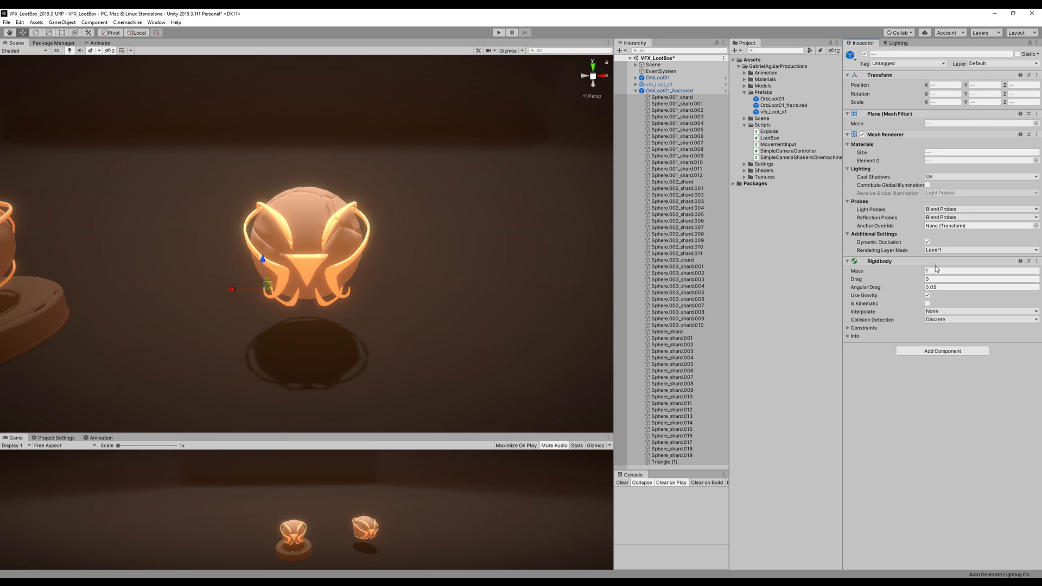
pyautogui.click(942, 351)
pyautogui.write('mesh collider')
pyautogui.press('Return')
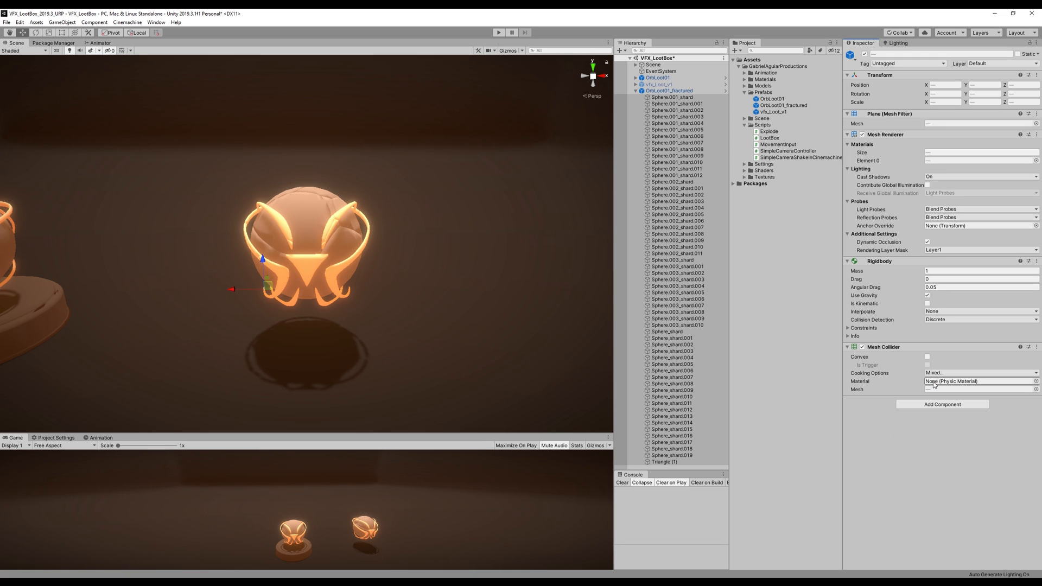
pyautogui.click(926, 356)
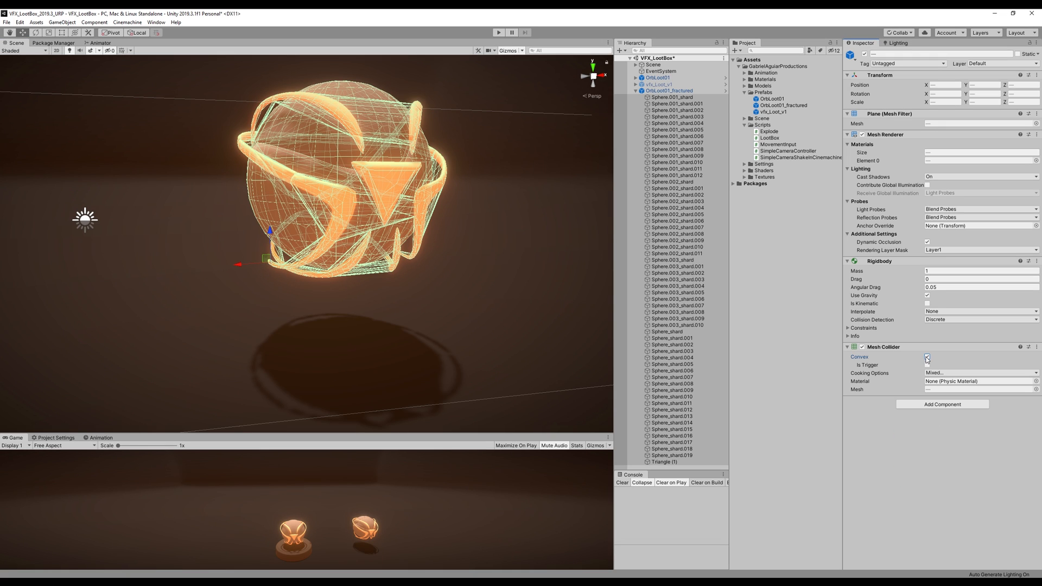
pyautogui.keyDown('alt'); pyautogui.moveTo(489, 255); pyautogui.dragTo(483, 264); pyautogui.keyUp('alt')
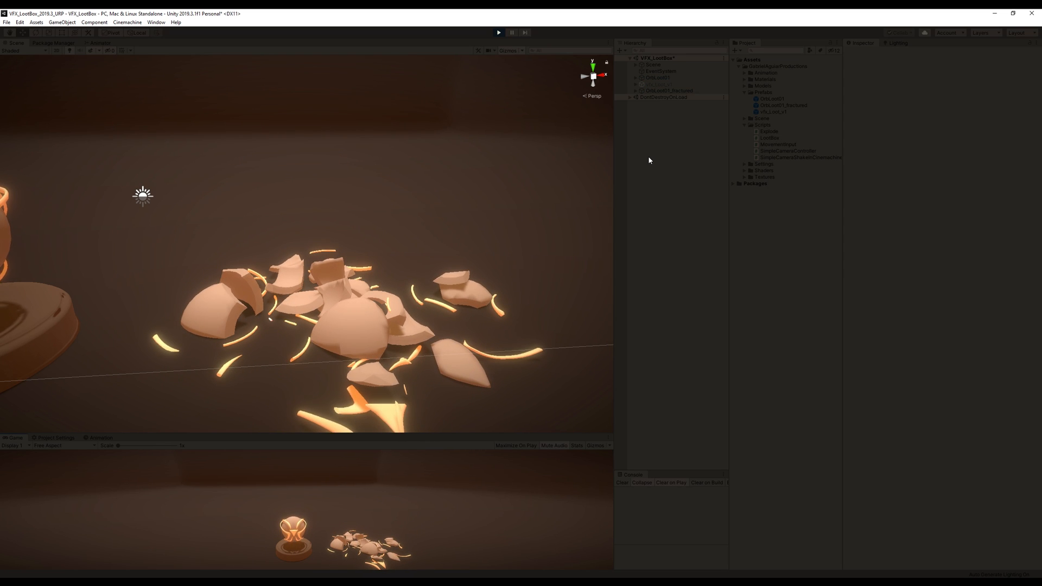
pyautogui.scroll(-2, 592, 220)
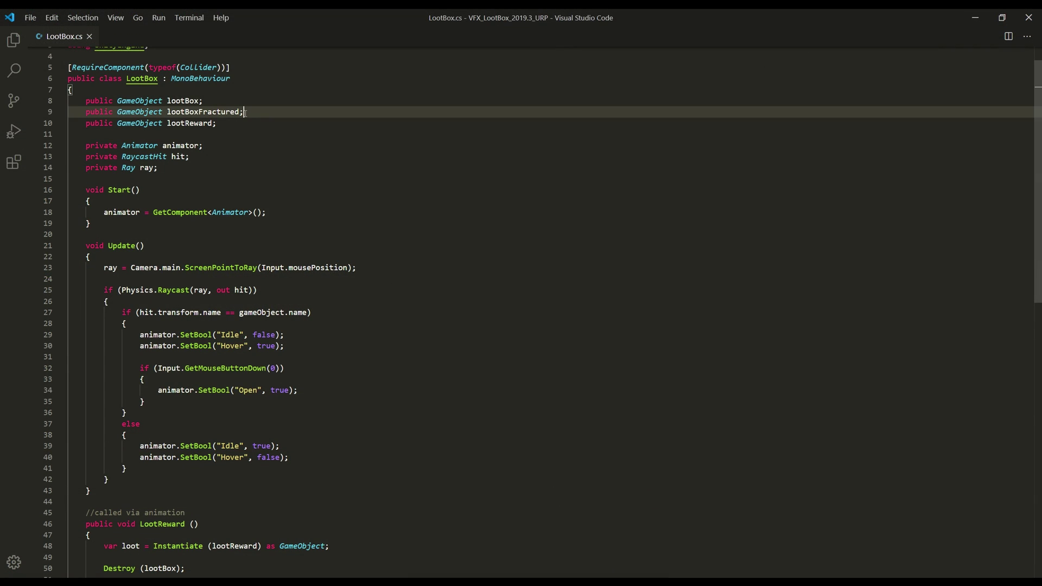
pyautogui.moveTo(244, 112); pyautogui.dragTo(82, 112)
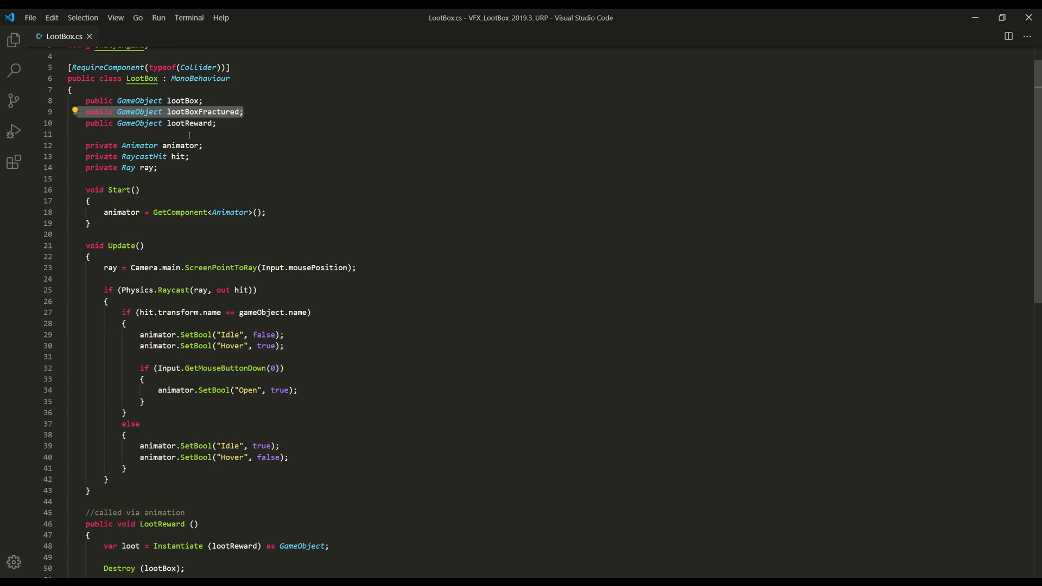
pyautogui.scroll(-3, 194, 144)
pyautogui.scroll(-3, 186, 228)
pyautogui.click(175, 308)
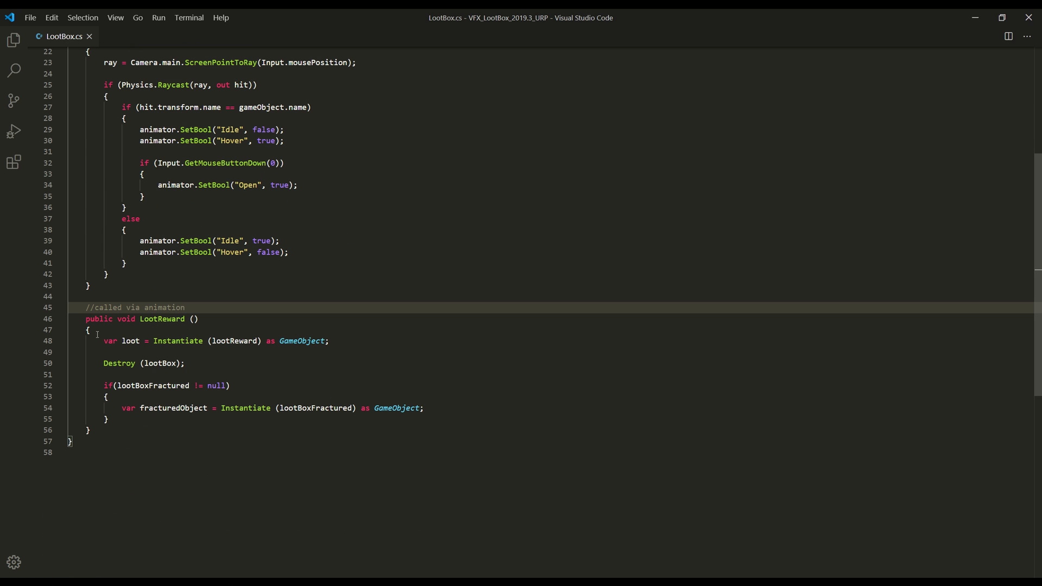
pyautogui.moveTo(85, 319); pyautogui.dragTo(157, 422)
pyautogui.click(155, 437)
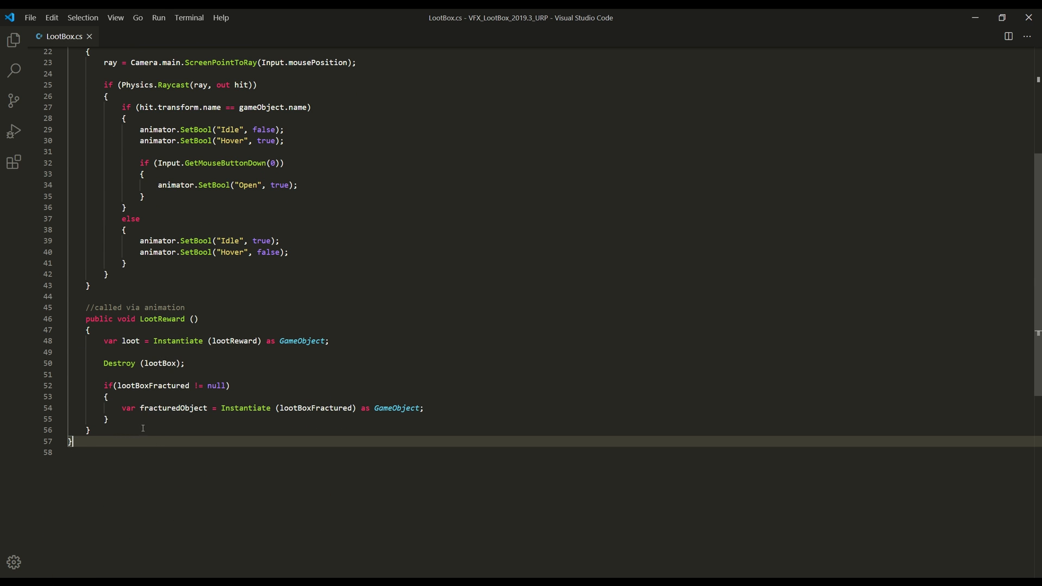
pyautogui.click(115, 366)
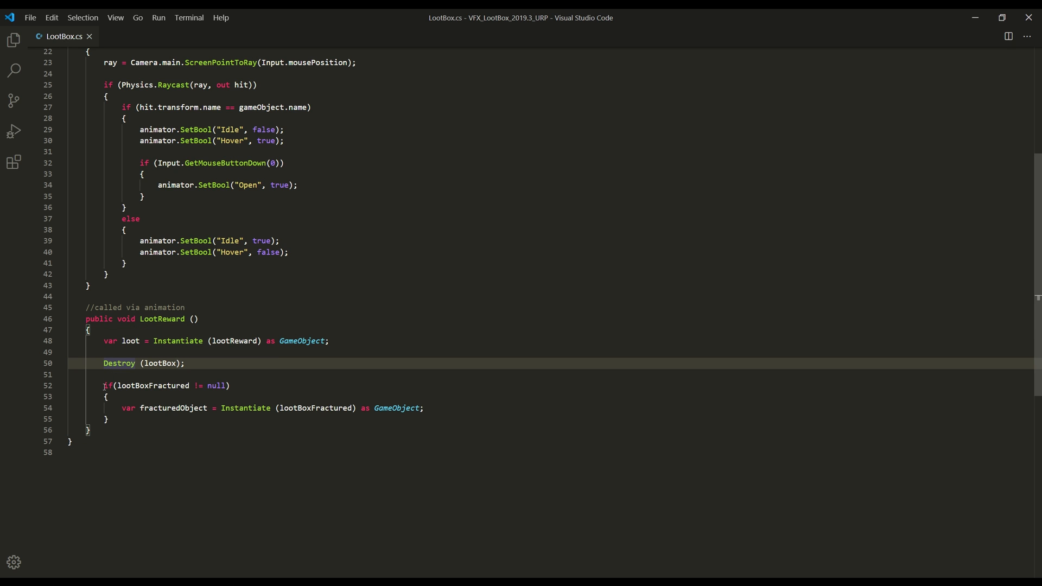
pyautogui.moveTo(104, 386); pyautogui.dragTo(120, 417)
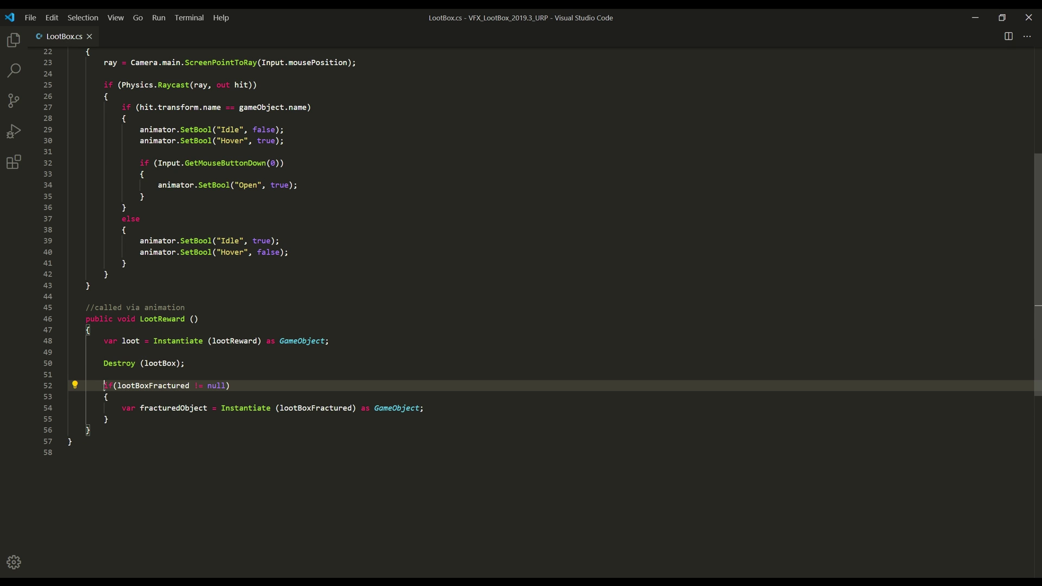
pyautogui.click(131, 422)
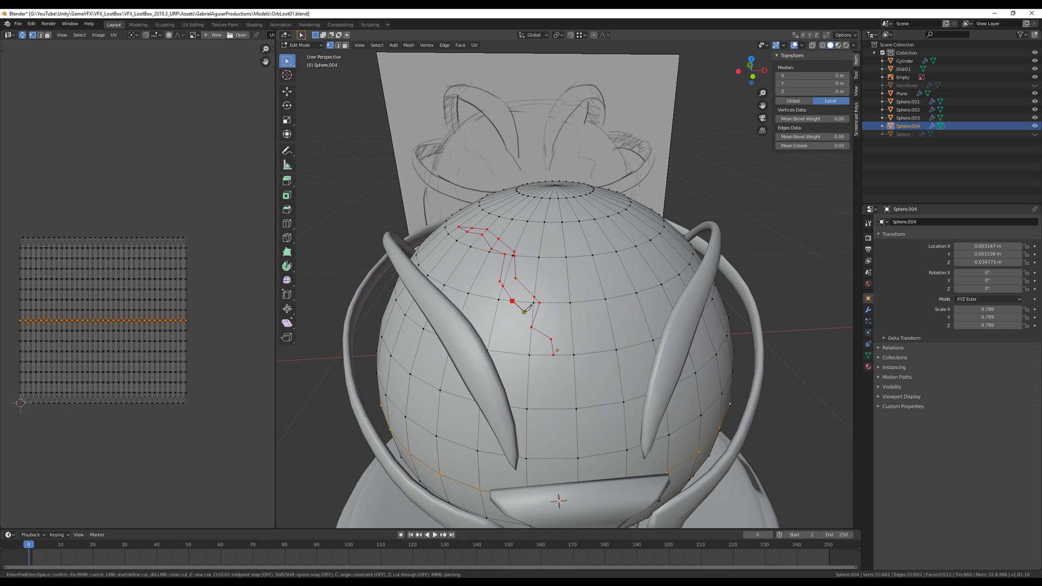
# Step: Confirm the knife-cut crack faces, separate them by Selection into a Cracks object and start editing it
pyautogui.press('Return')
pyautogui.press('3')
pyautogui.scroll(3, 553, 348)
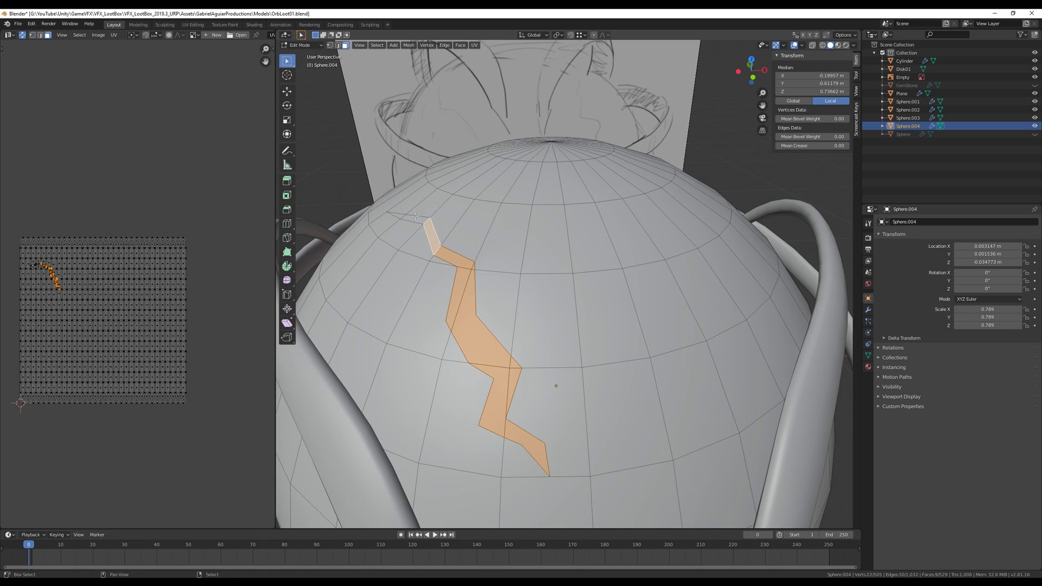
pyautogui.moveTo(407, 218); pyautogui.dragTo(529, 324, button='middle')
pyautogui.press('p')
pyautogui.click(525, 312)
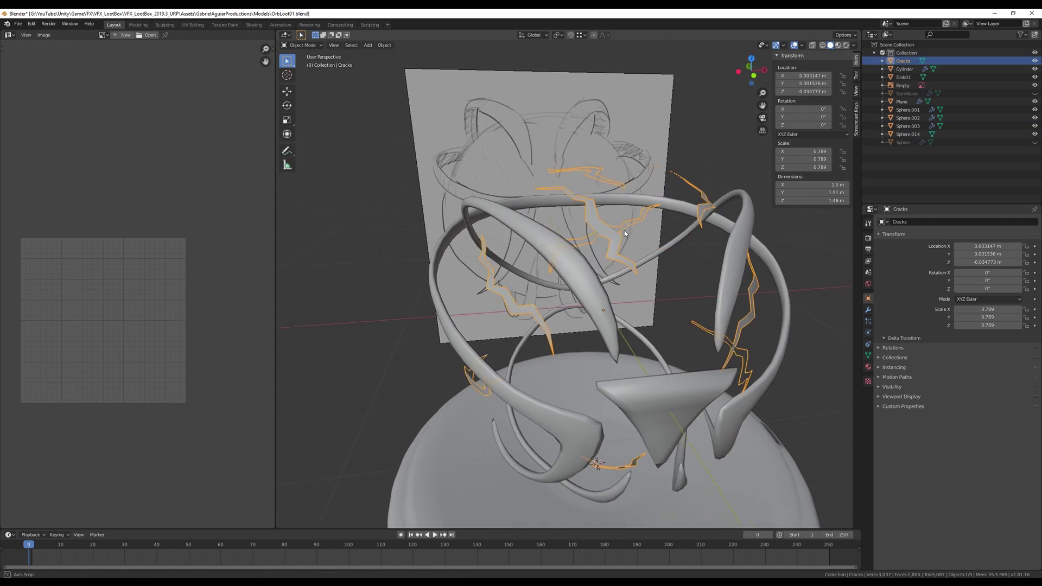
pyautogui.moveTo(624, 234)
pyautogui.mouseDown(button='middle')
pyautogui.moveTo(566, 254)
pyautogui.moveTo(532, 250)
pyautogui.moveTo(606, 229)
pyautogui.mouseUp(button='middle')
pyautogui.press('Tab')
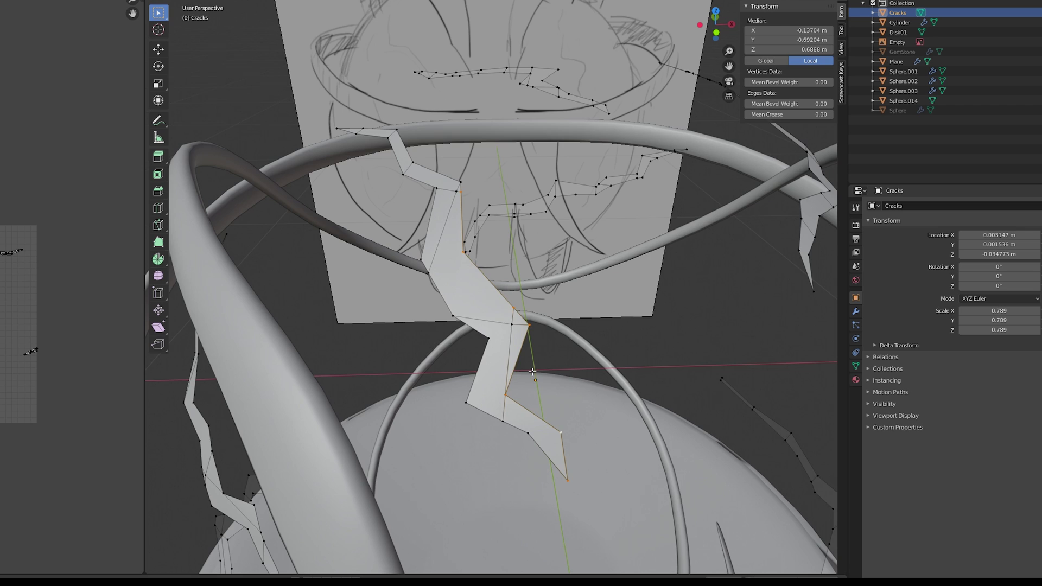
# Step: Separate the selected crack strip into its own Cracks.001 object and start editing it
pyautogui.moveTo(531, 372); pyautogui.dragTo(493, 303, button='middle')
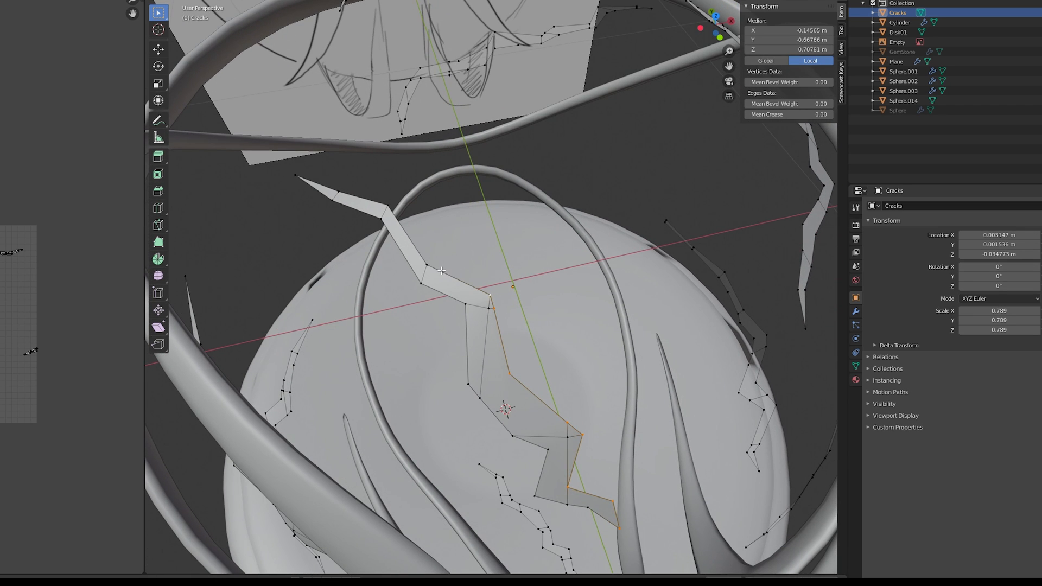
pyautogui.moveTo(470, 256); pyautogui.dragTo(446, 211, button='middle')
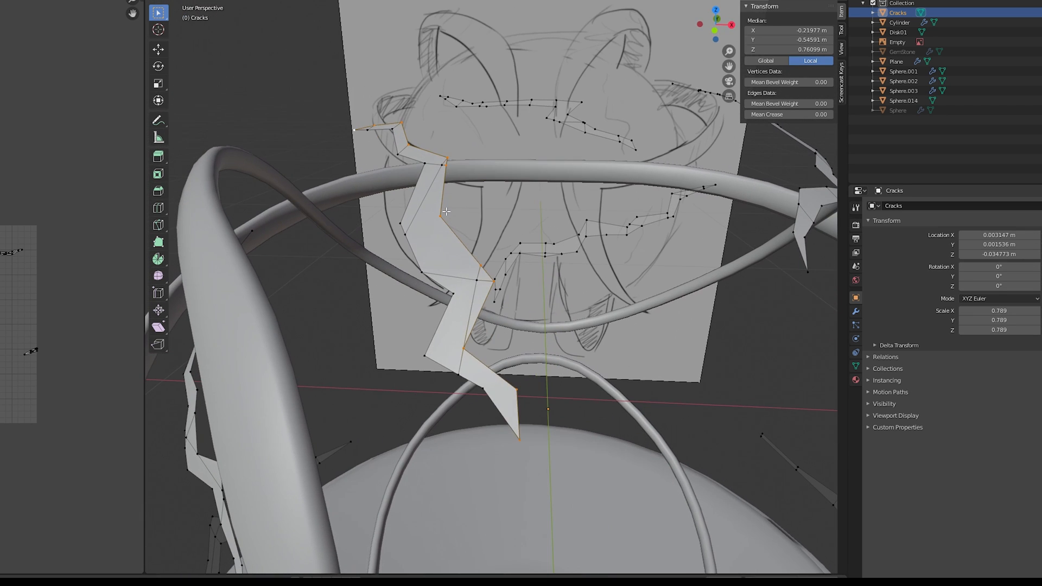
pyautogui.press('p')
pyautogui.click(447, 210)
pyautogui.press('Tab')
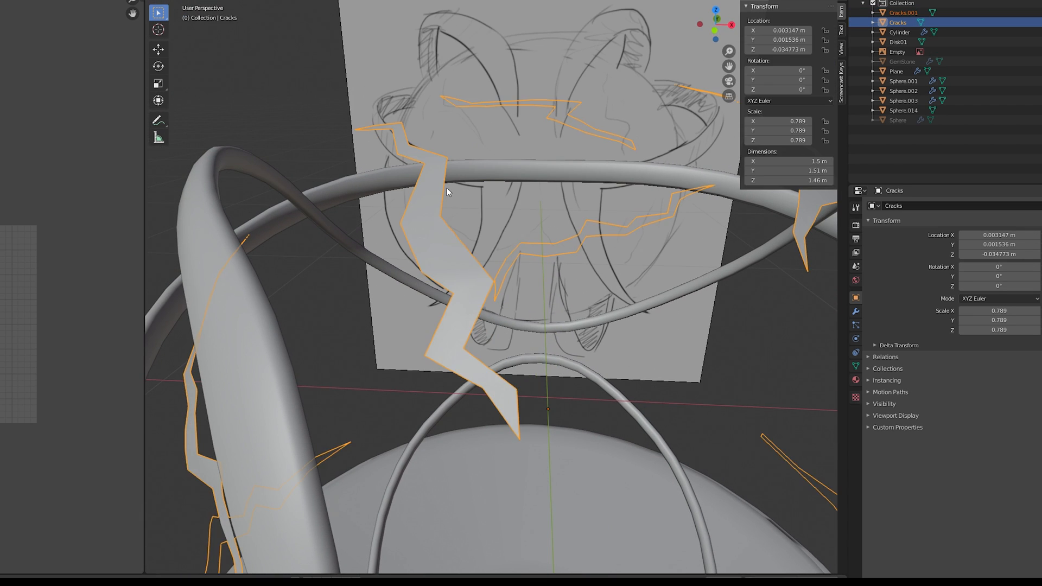
pyautogui.click(446, 188)
pyautogui.press('Tab')
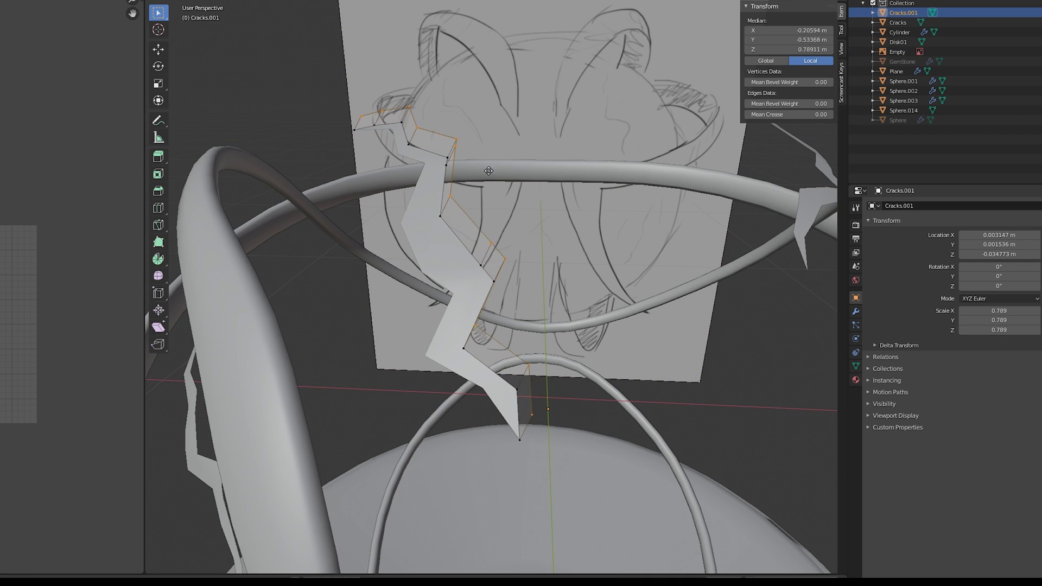
# Step: Extrude the crack strip into faces and stretch its top edge loop along the Y axis
pyautogui.press('f')
pyautogui.moveTo(509, 142); pyautogui.dragTo(373, 128, button='middle')
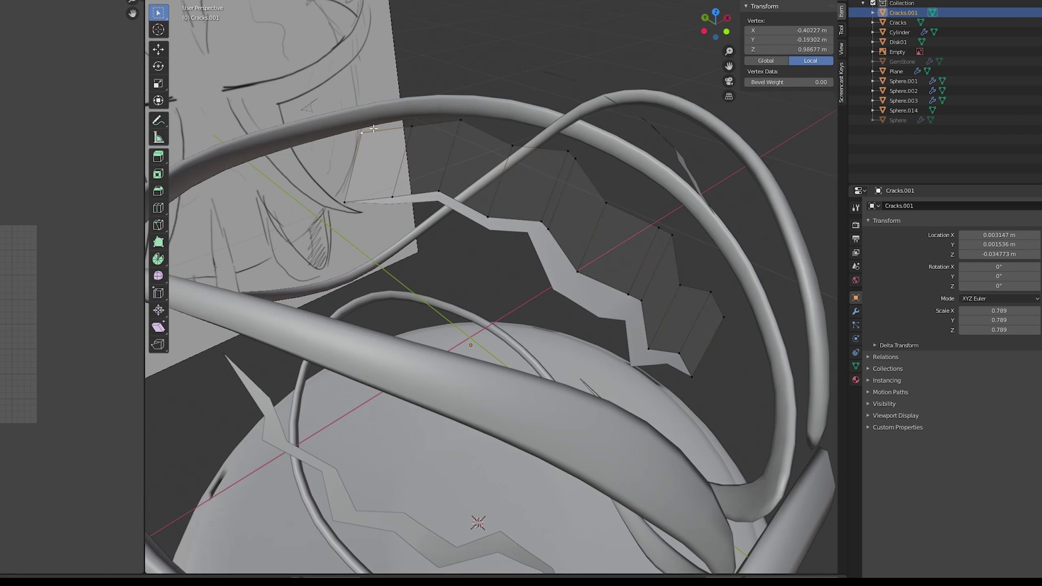
pyautogui.keyDown('alt'); pyautogui.click(504, 158); pyautogui.keyUp('alt')
pyautogui.press('s')
pyautogui.press('y')
pyautogui.click(690, 282)
pyautogui.moveTo(690, 282)
pyautogui.mouseDown(button='middle')
pyautogui.moveTo(645, 239)
pyautogui.moveTo(570, 204)
pyautogui.mouseUp(button='middle')
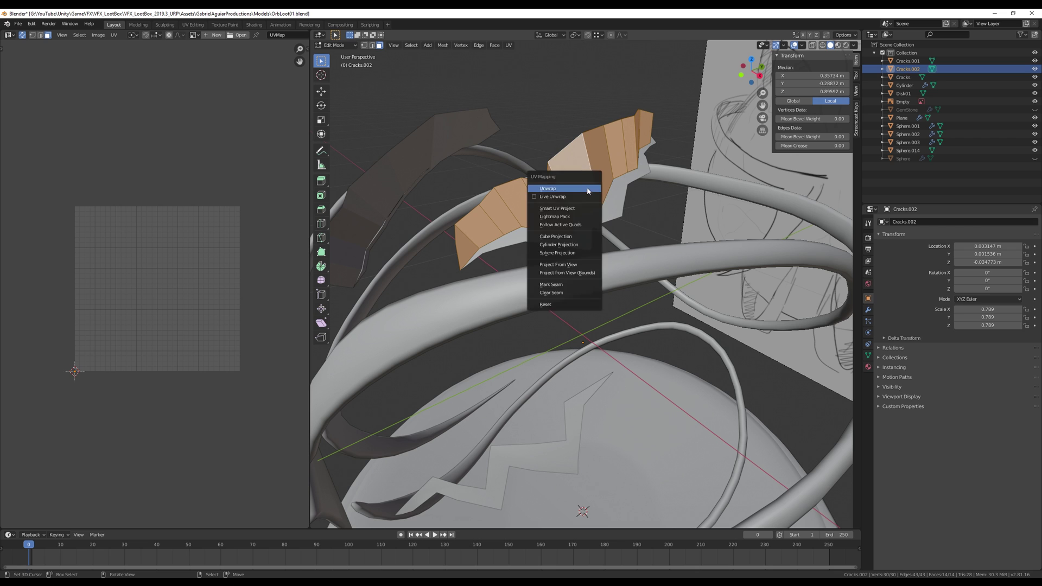
# Step: Unwrap the crack faces with Follow Active Quads, then move and scale the UV strip across the square
pyautogui.click(576, 190)
pyautogui.press('u')
pyautogui.click(549, 198)
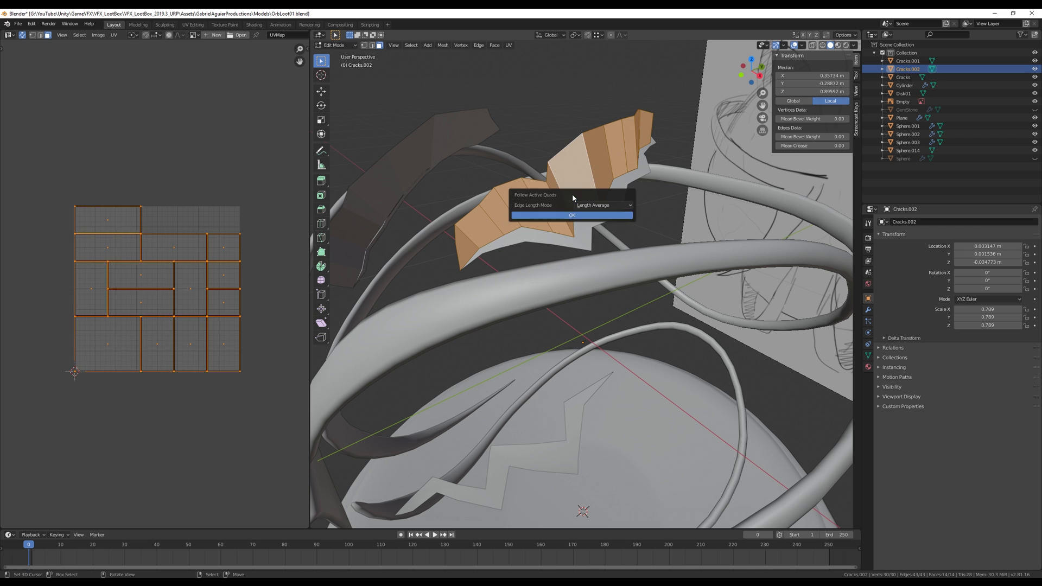
pyautogui.click(115, 35)
pyautogui.click(146, 167)
pyautogui.press('g')
pyautogui.click(280, 249)
pyautogui.scroll(3, 279, 249)
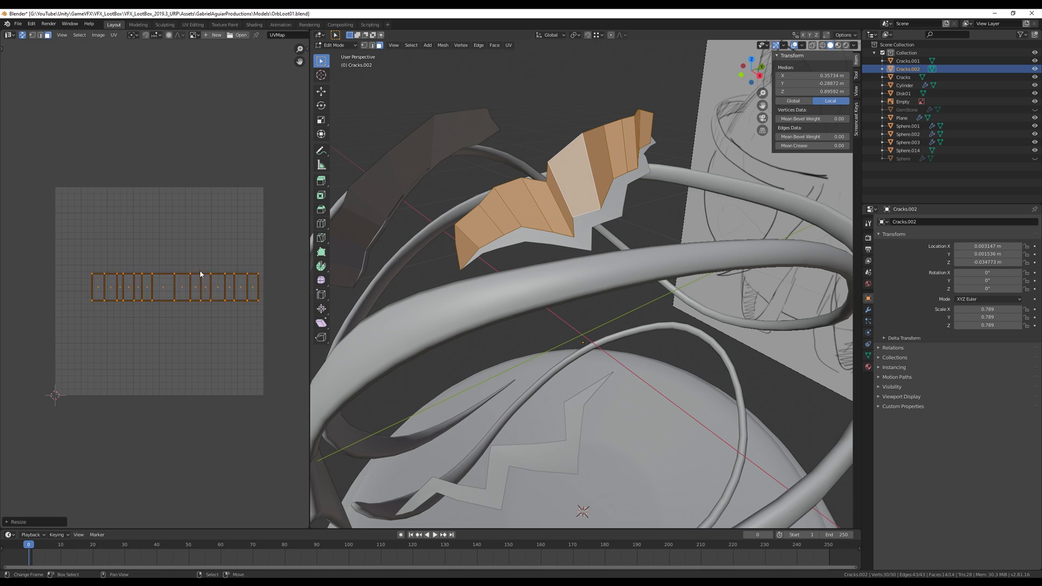
pyautogui.press('s')
pyautogui.click(237, 269)
pyautogui.hotkey('alt', 'a')
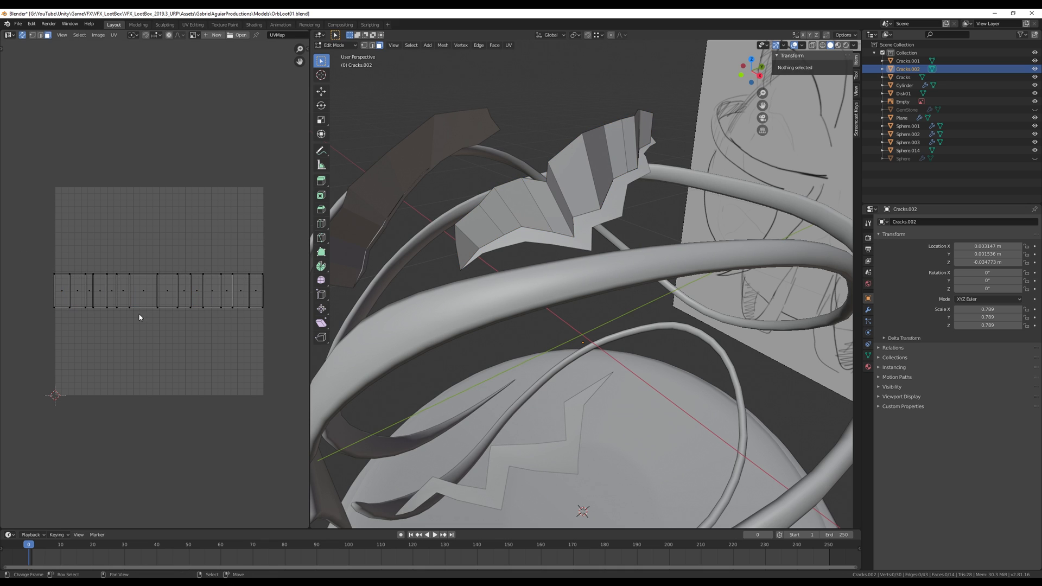
# Step: Scale the whole UV strip vertically to fill the texture square and select its left column
pyautogui.press('a')
pyautogui.press('1')
pyautogui.press('s')
pyautogui.press('y')
pyautogui.click(204, 237)
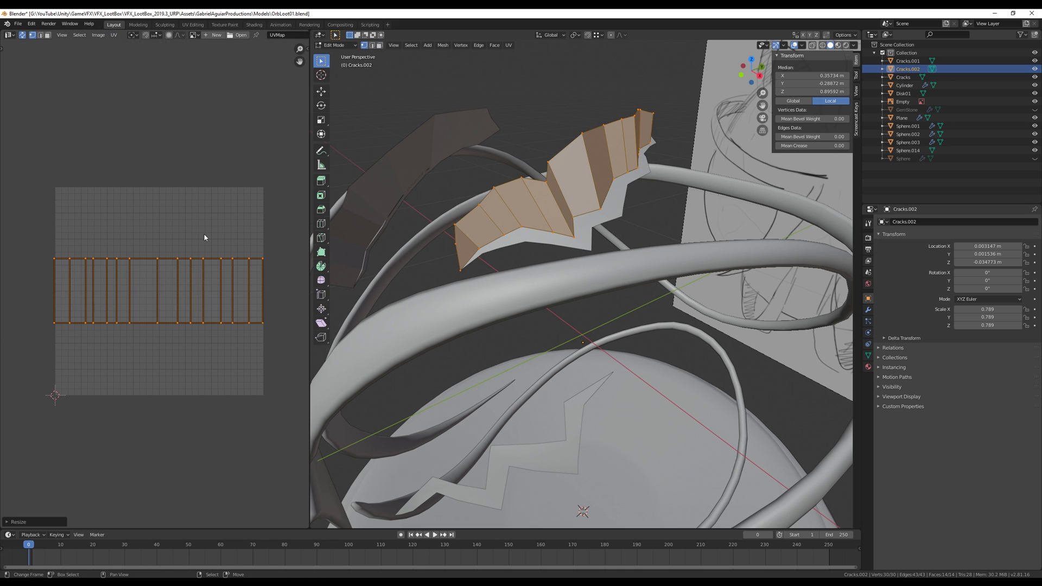
pyautogui.press('s')
pyautogui.press('y')
pyautogui.click(219, 396)
pyautogui.hotkey('alt', 'a')
pyautogui.moveTo(33, 424); pyautogui.dragTo(66, 156)
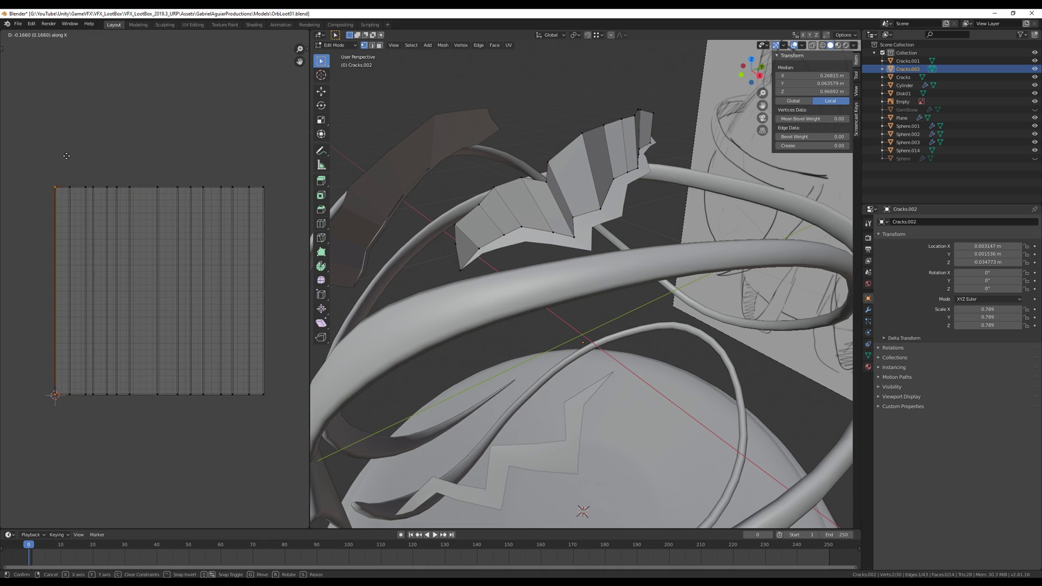
# Step: Duplicate the strip's bottom zigzag edge loop, separate it into a new object and move it along X
pyautogui.moveTo(570, 326)
pyautogui.mouseDown(button='middle')
pyautogui.moveTo(529, 310)
pyautogui.moveTo(556, 230)
pyautogui.moveTo(619, 244)
pyautogui.moveTo(682, 172)
pyautogui.mouseUp(button='middle')
pyautogui.keyDown('alt'); pyautogui.click(194, 393); pyautogui.keyUp('alt')
pyautogui.hotkey('shift', 'd')
pyautogui.press('Escape')
pyautogui.press('p')
pyautogui.click(683, 173)
pyautogui.moveTo(521, 285)
pyautogui.mouseDown(button='middle')
pyautogui.moveTo(456, 302)
pyautogui.moveTo(541, 277)
pyautogui.moveTo(505, 293)
pyautogui.mouseUp(button='middle')
pyautogui.press('g')
pyautogui.press('x')
pyautogui.click(437, 305)
# Step: Split off another crack piece, slide its vertices, rename the combined object CracksGlow and deselect its mesh
pyautogui.press('p')
pyautogui.click(472, 293)
pyautogui.hotkey('shift', 'v')
pyautogui.click(541, 275)
pyautogui.press('Tab')
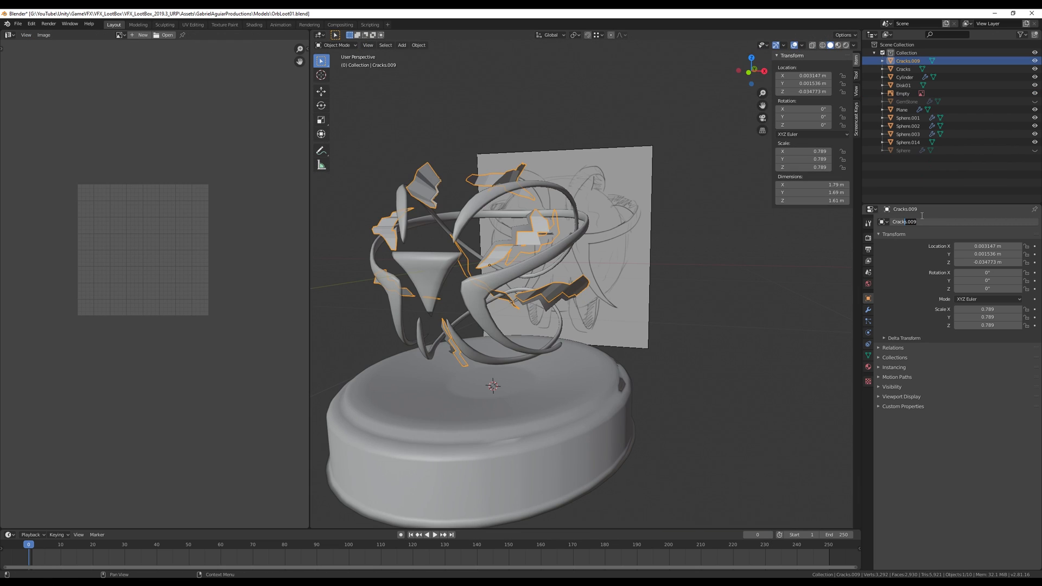
pyautogui.write('Glow')
pyautogui.press('Return')
pyautogui.moveTo(521, 261)
pyautogui.mouseDown(button='middle')
pyautogui.moveTo(592, 300)
pyautogui.moveTo(562, 276)
pyautogui.mouseUp(button='middle')
pyautogui.press('Tab')
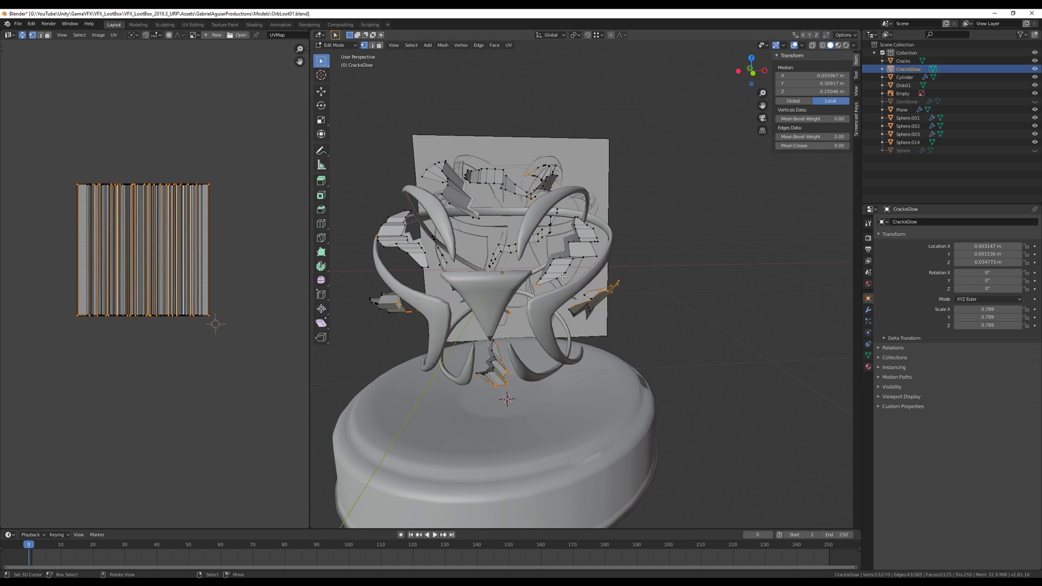
pyautogui.hotkey('alt', 'a')
# Step: Place the updated OrbLoot01 model in the scene, reset its Transform and unpack the instance
pyautogui.press('a')
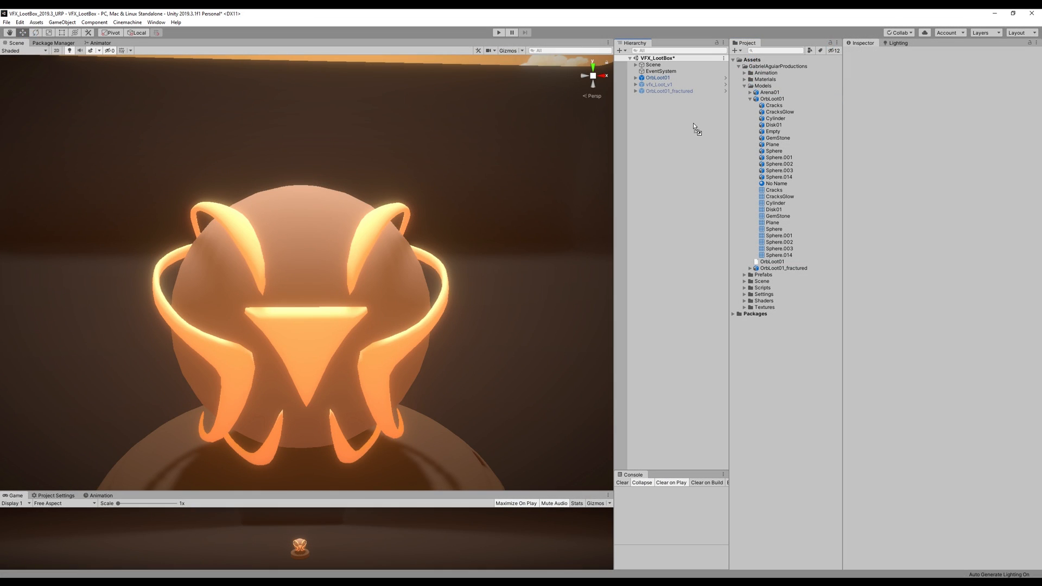
pyautogui.moveTo(710, 121); pyautogui.dragTo(644, 99)
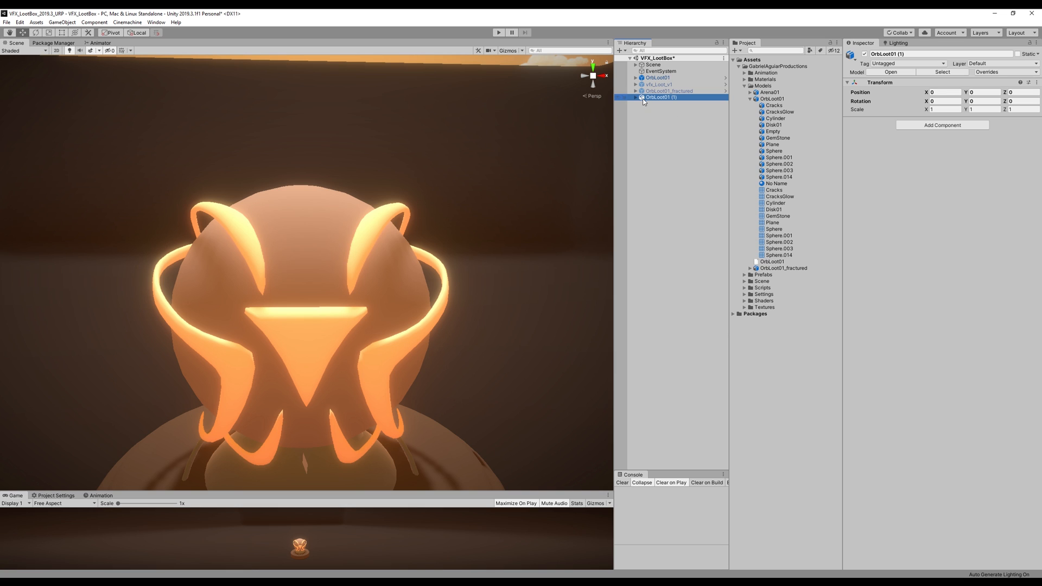
pyautogui.moveTo(665, 85); pyautogui.dragTo(659, 77)
pyautogui.click(1027, 82)
pyautogui.click(993, 88)
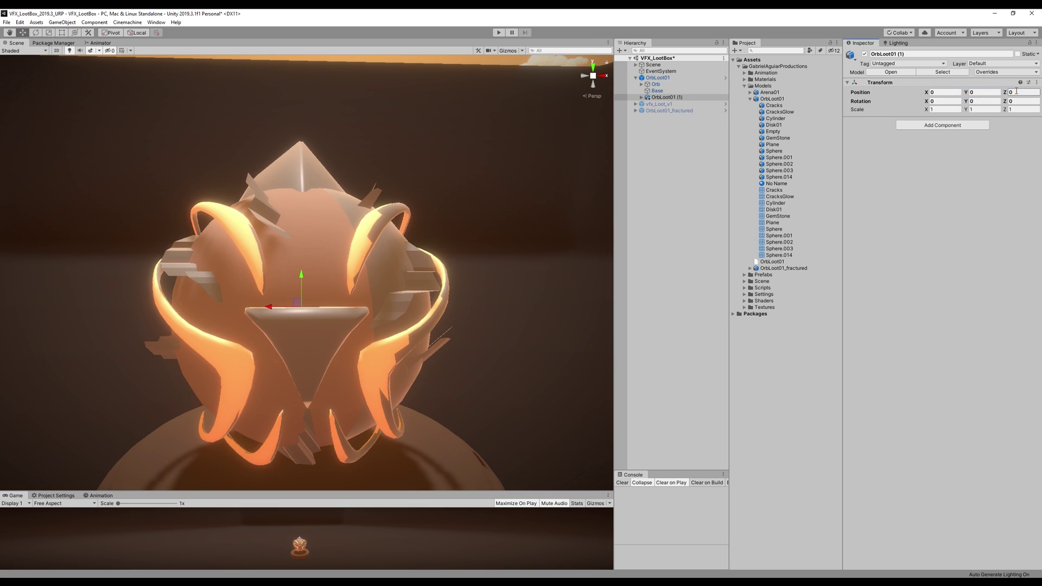
pyautogui.rightClick(645, 98)
pyautogui.click(692, 206)
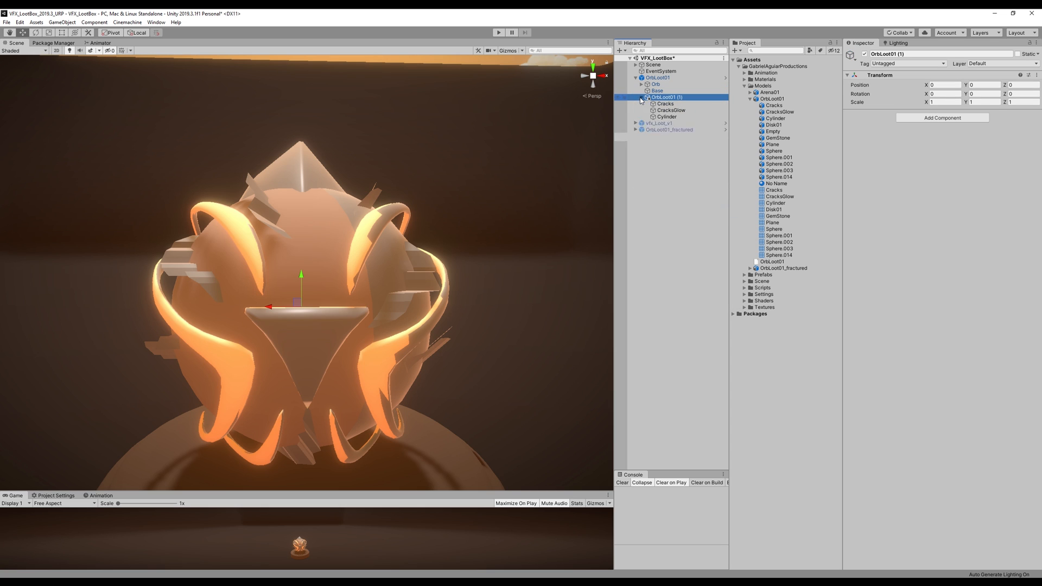
# Step: Nest Cracks and CracksGlow under Orb and delete the leftover model instance
pyautogui.click(663, 104)
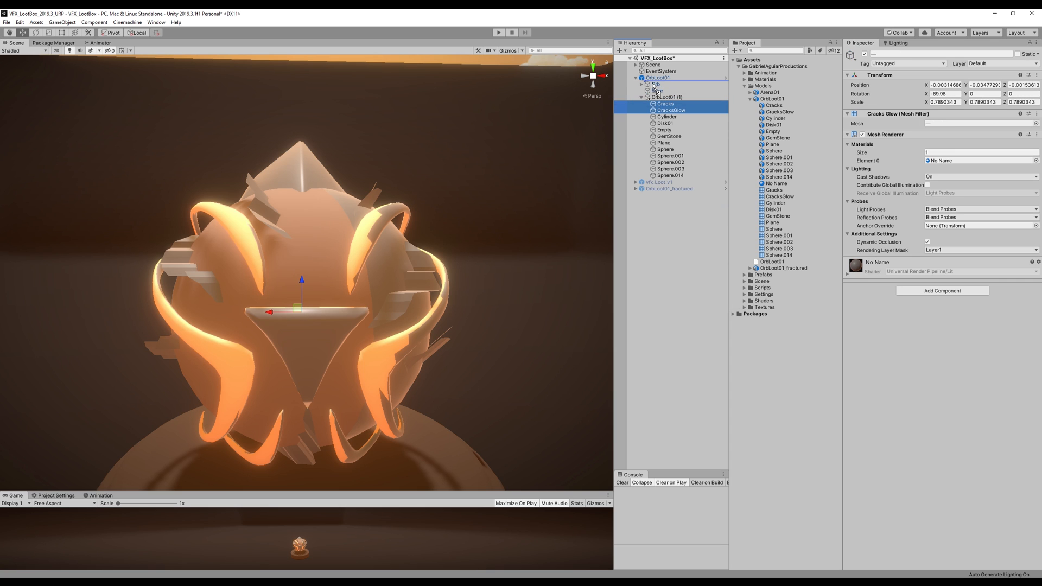
pyautogui.moveTo(653, 86); pyautogui.dragTo(654, 84)
pyautogui.press('Delete')
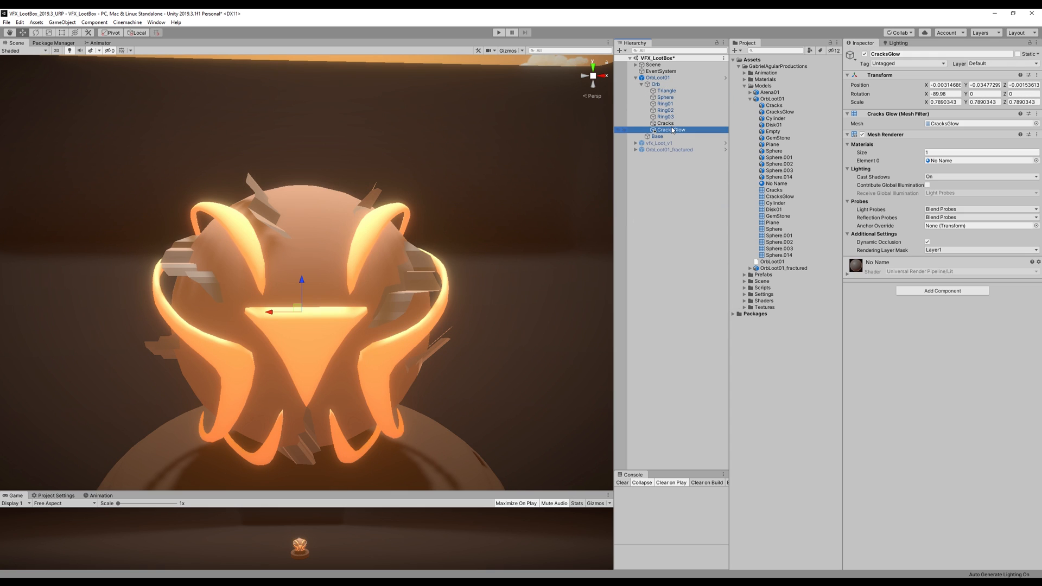
pyautogui.moveTo(489, 204)
pyautogui.mouseDown(button='right')
pyautogui.moveTo(346, 271)
pyautogui.moveTo(287, 264)
pyautogui.moveTo(351, 269)
pyautogui.mouseUp(button='right')
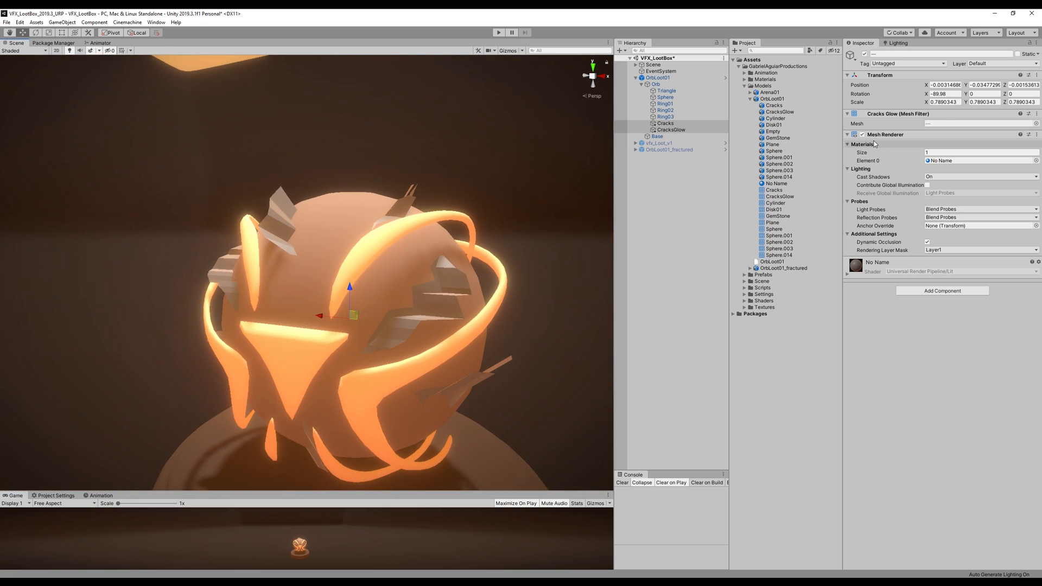
# Step: Paste the Transform values and boost the Cracks material HDR colour so cracks glow purple
pyautogui.click(1037, 75)
pyautogui.click(1005, 132)
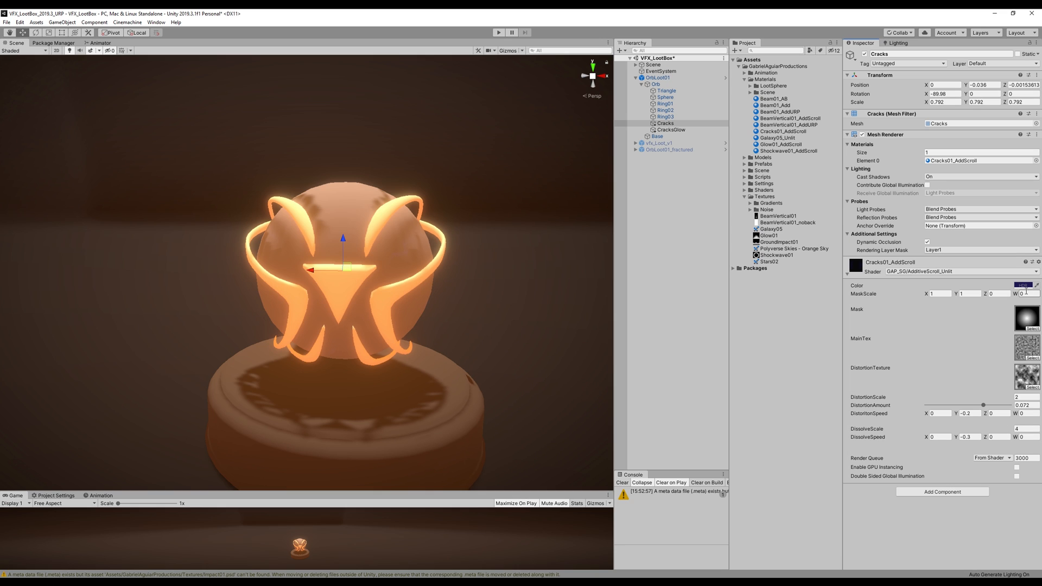
pyautogui.click(1022, 287)
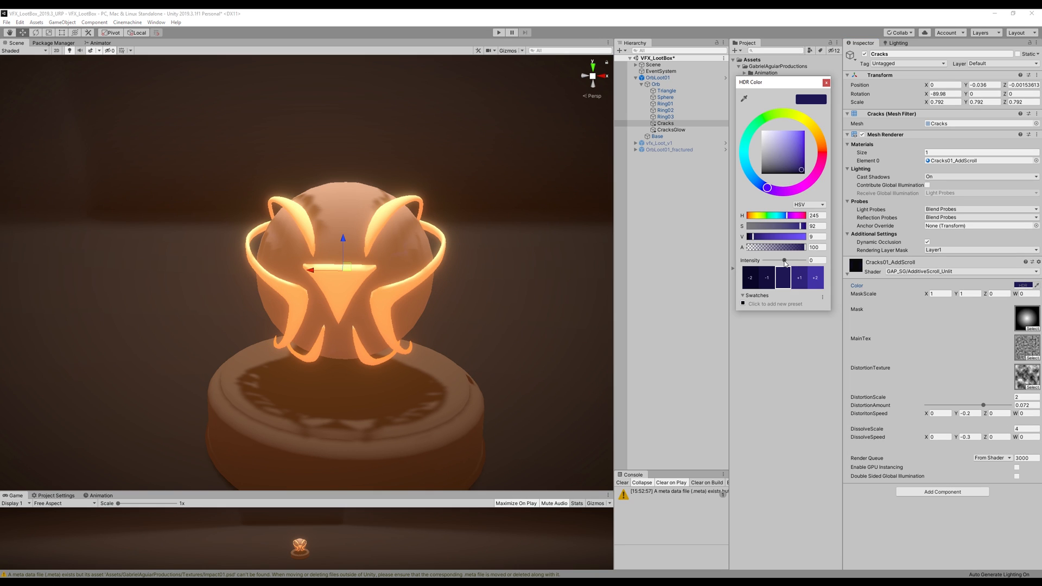
pyautogui.moveTo(785, 262)
pyautogui.mouseDown()
pyautogui.moveTo(804, 269)
pyautogui.moveTo(788, 269)
pyautogui.moveTo(797, 261)
pyautogui.mouseUp()
pyautogui.click(827, 83)
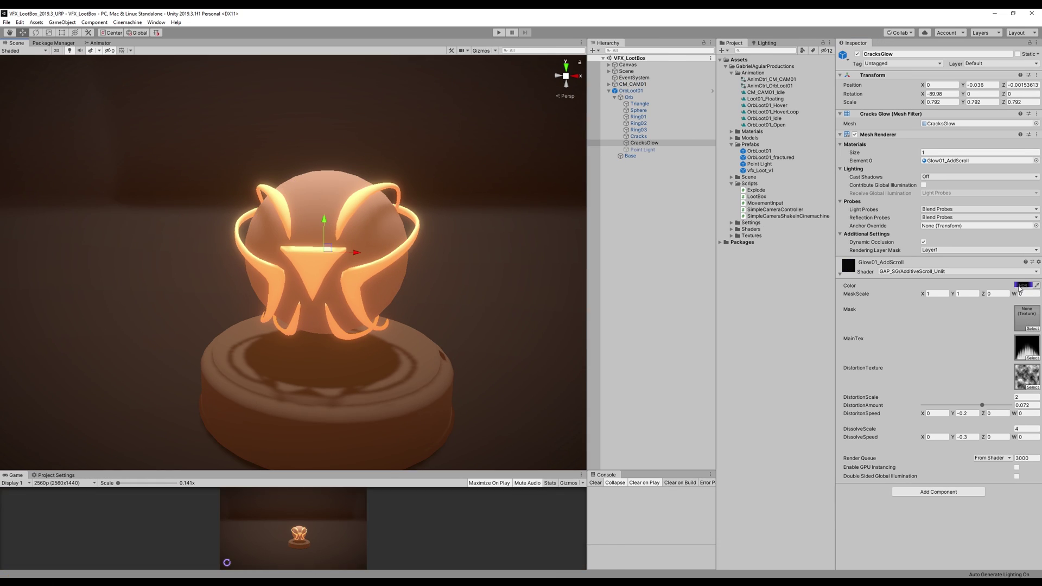
# Step: Adjust the CracksGlow material's purple HDR colour intensity
pyautogui.click(1022, 285)
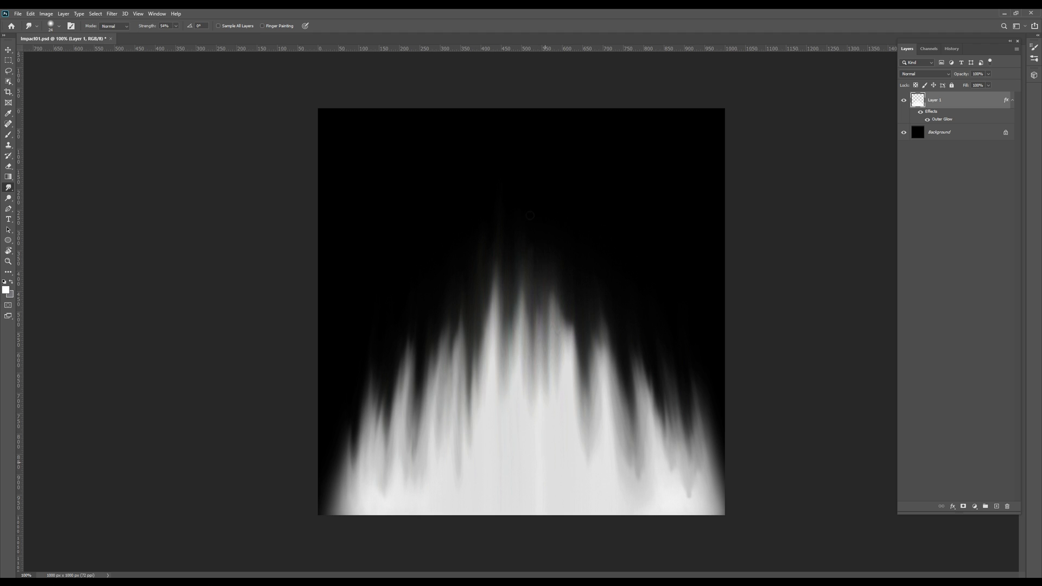
pyautogui.moveTo(545, 397); pyautogui.dragTo(566, 277)
pyautogui.moveTo(622, 496); pyautogui.dragTo(671, 323)
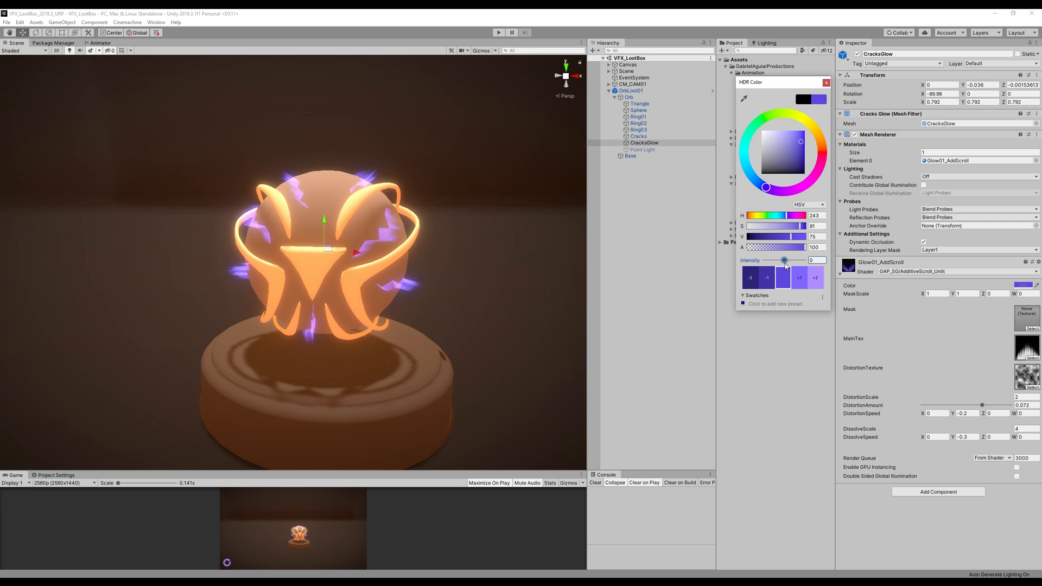
# Step: Tone down the glow intensity and replay the orb shatter revealing the glowing gem
pyautogui.moveTo(785, 266); pyautogui.dragTo(784, 266)
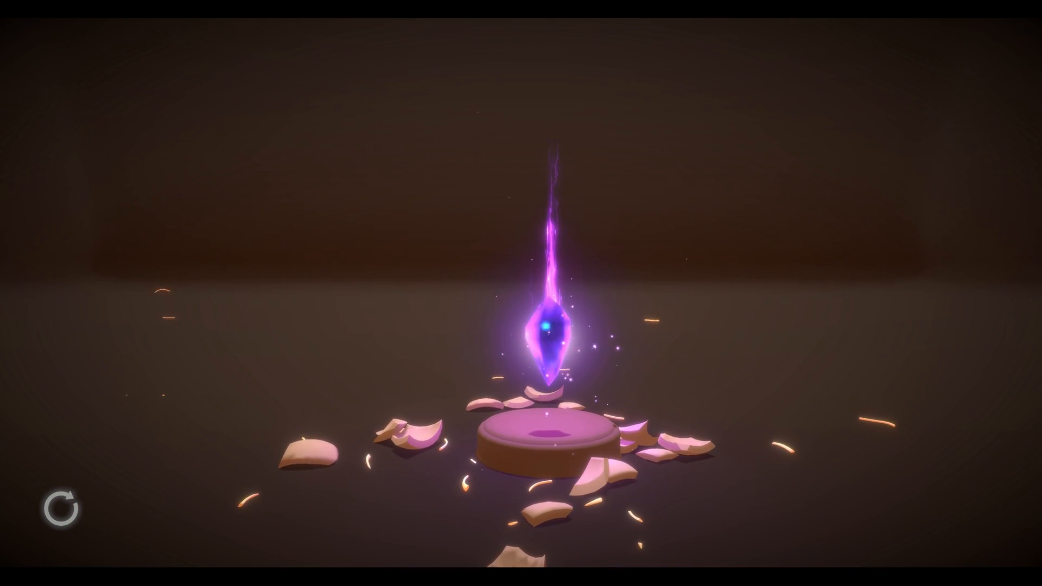
pyautogui.click(54, 511)
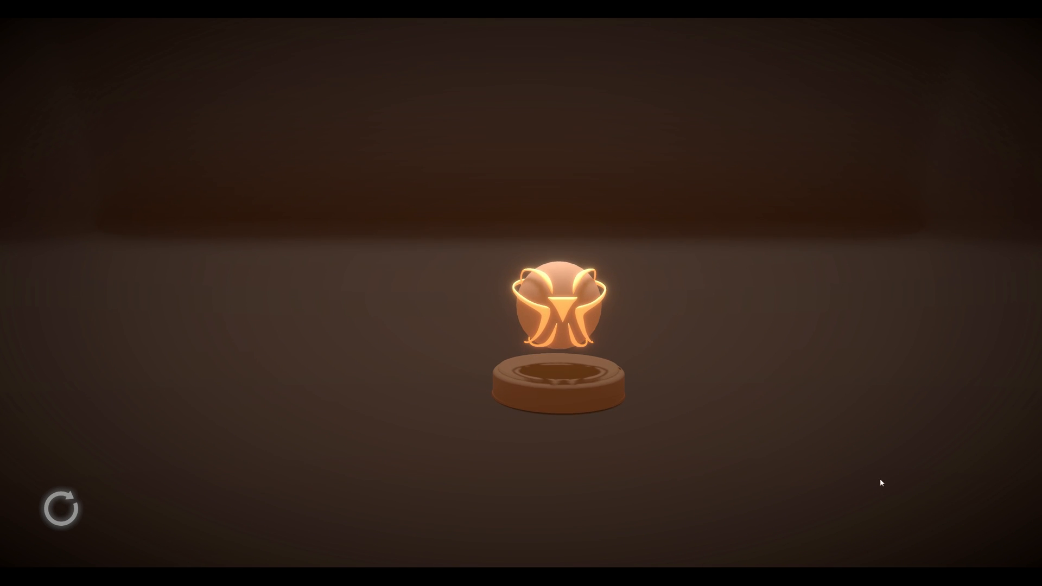